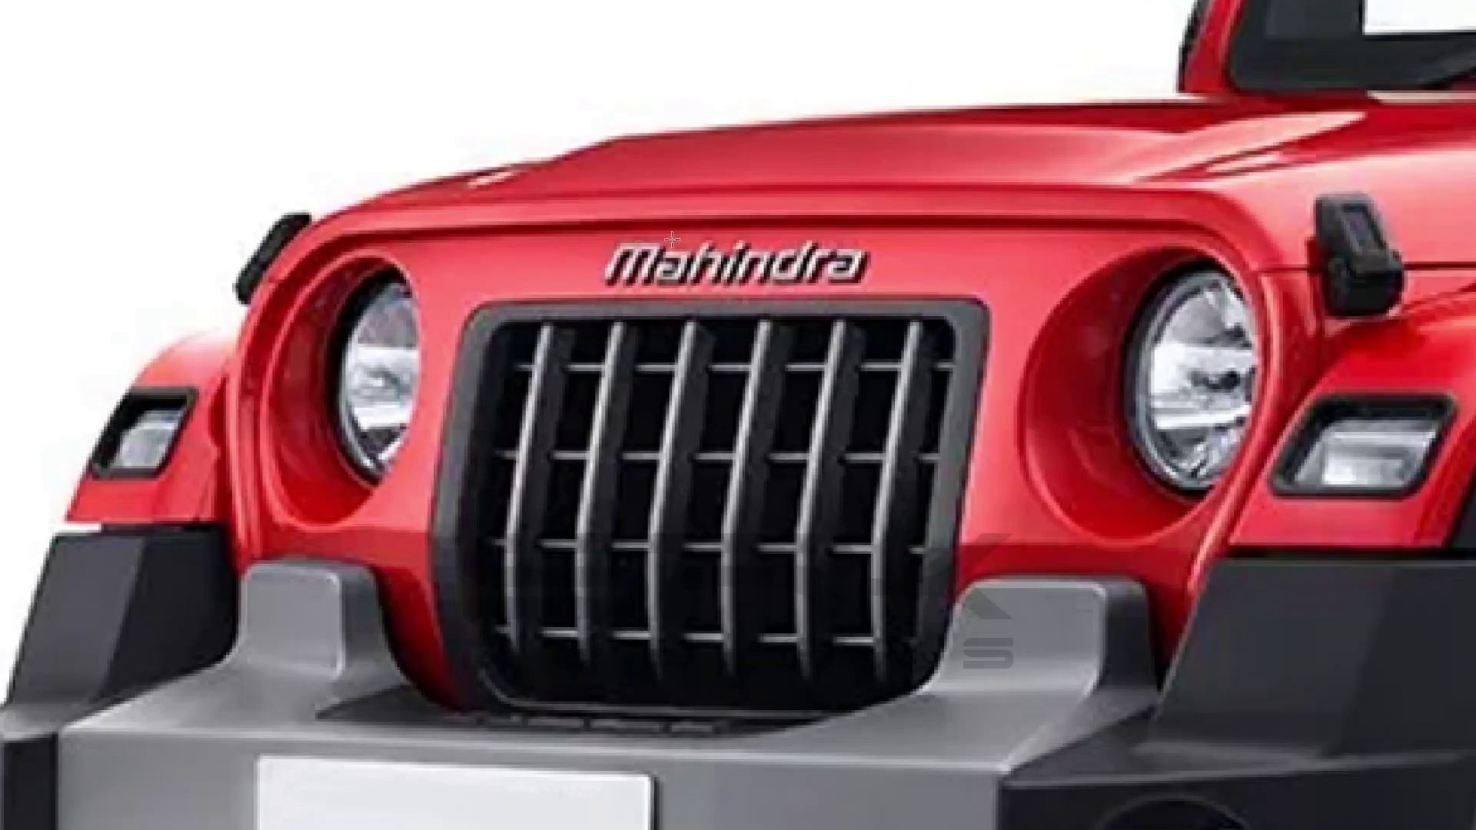
- Remove the Mahindra badge with a content-aware fill and select the grille area for painting
{"action": "left_click_drag", "start_coordinate": [696, 296], "coordinate": [646, 233]}
{"action": "key", "text": "Delete"}
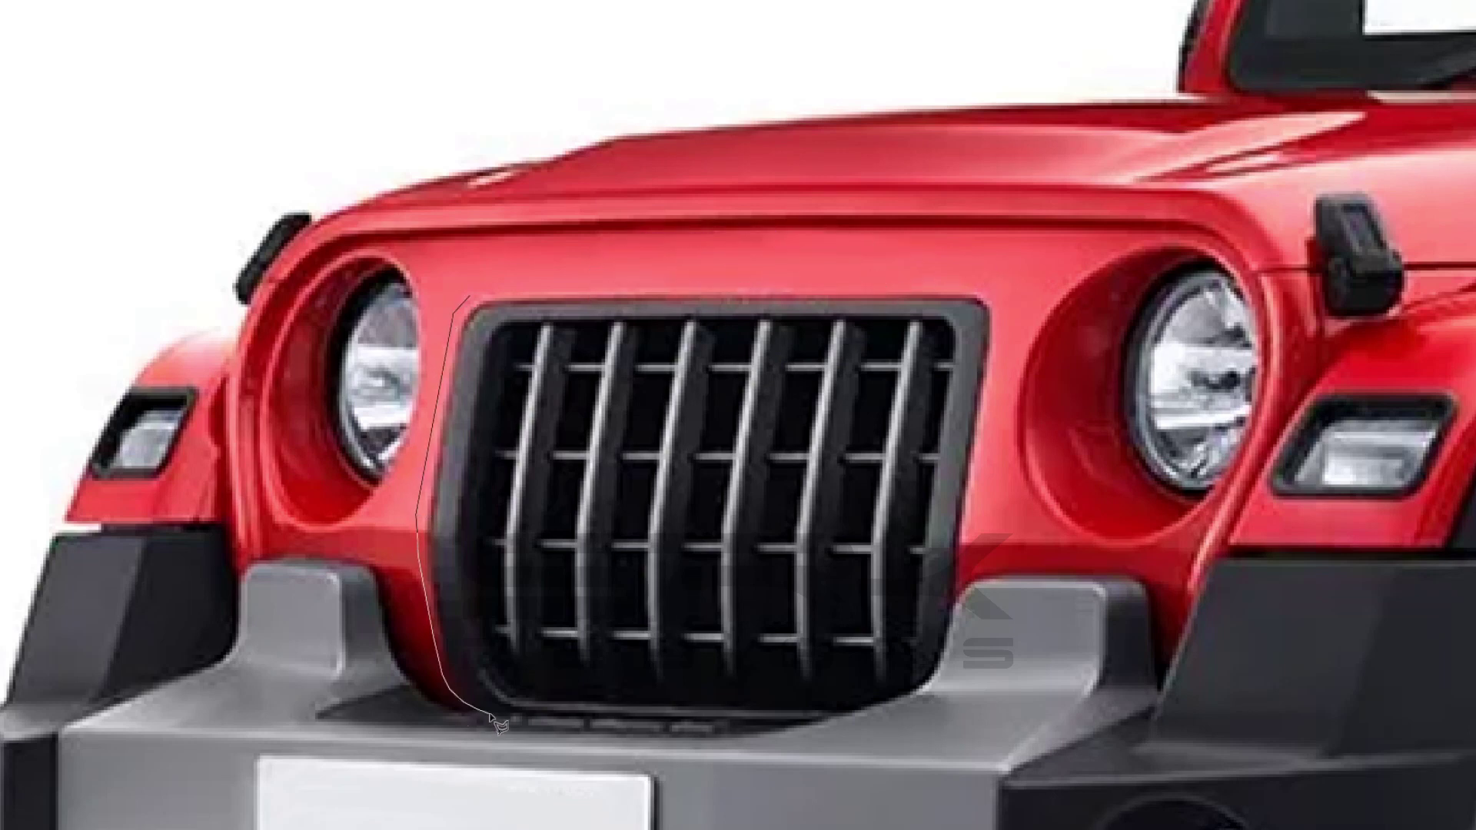
{"action": "left_click_drag", "start_coordinate": [978, 470], "coordinate": [469, 297]}
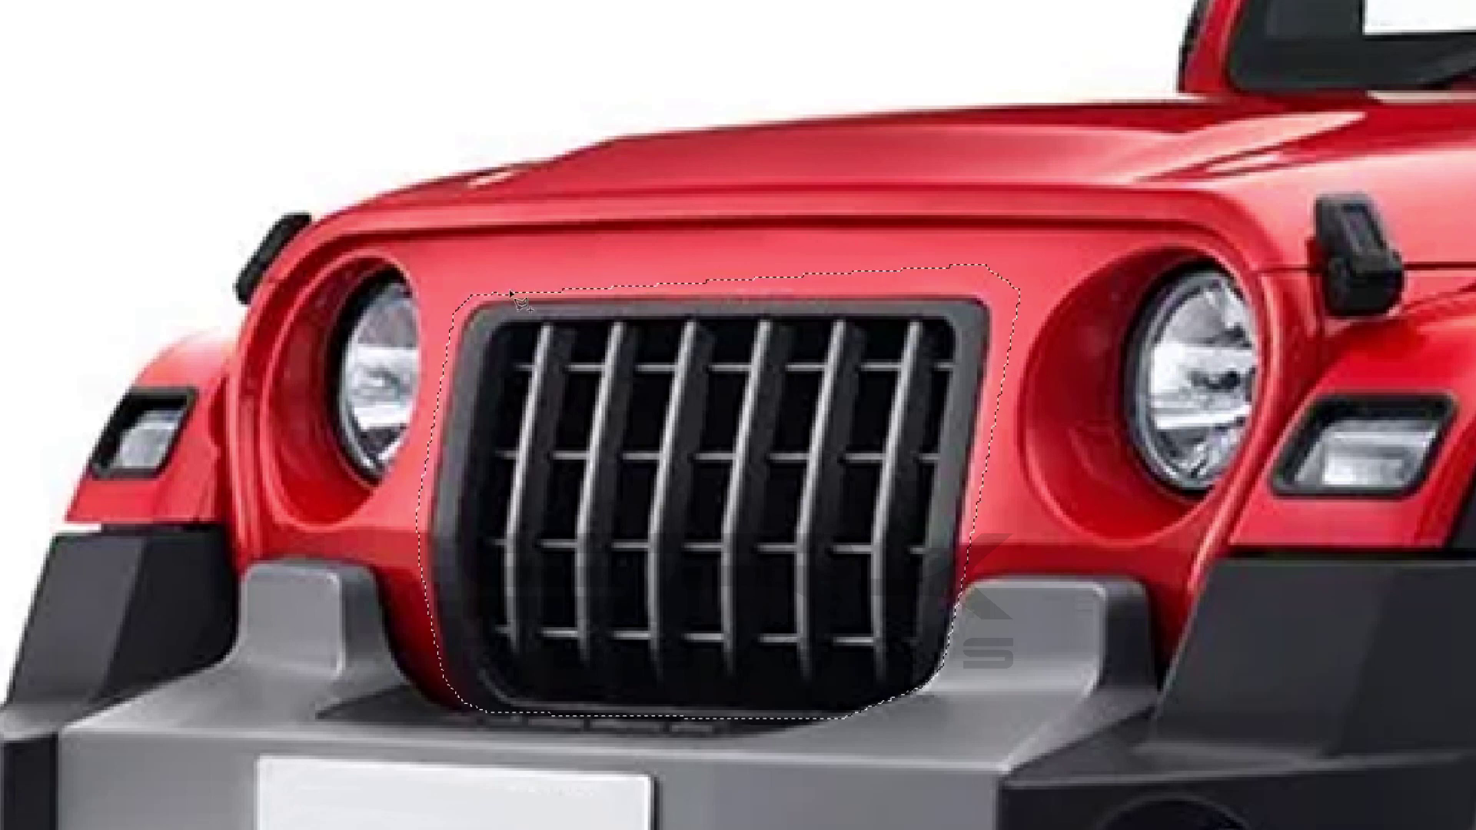
{"action": "key", "text": "b"}
- Paint over the grille bars in light and dark body red until the panel is solid
{"action": "mouse_move", "coordinate": [907, 538]}
{"action": "left_mouse_down"}
{"action": "mouse_move", "coordinate": [996, 365]}
{"action": "mouse_move", "coordinate": [477, 346]}
{"action": "mouse_move", "coordinate": [961, 307]}
{"action": "left_mouse_up"}
{"action": "left_click_drag", "start_coordinate": [922, 431], "coordinate": [432, 391]}
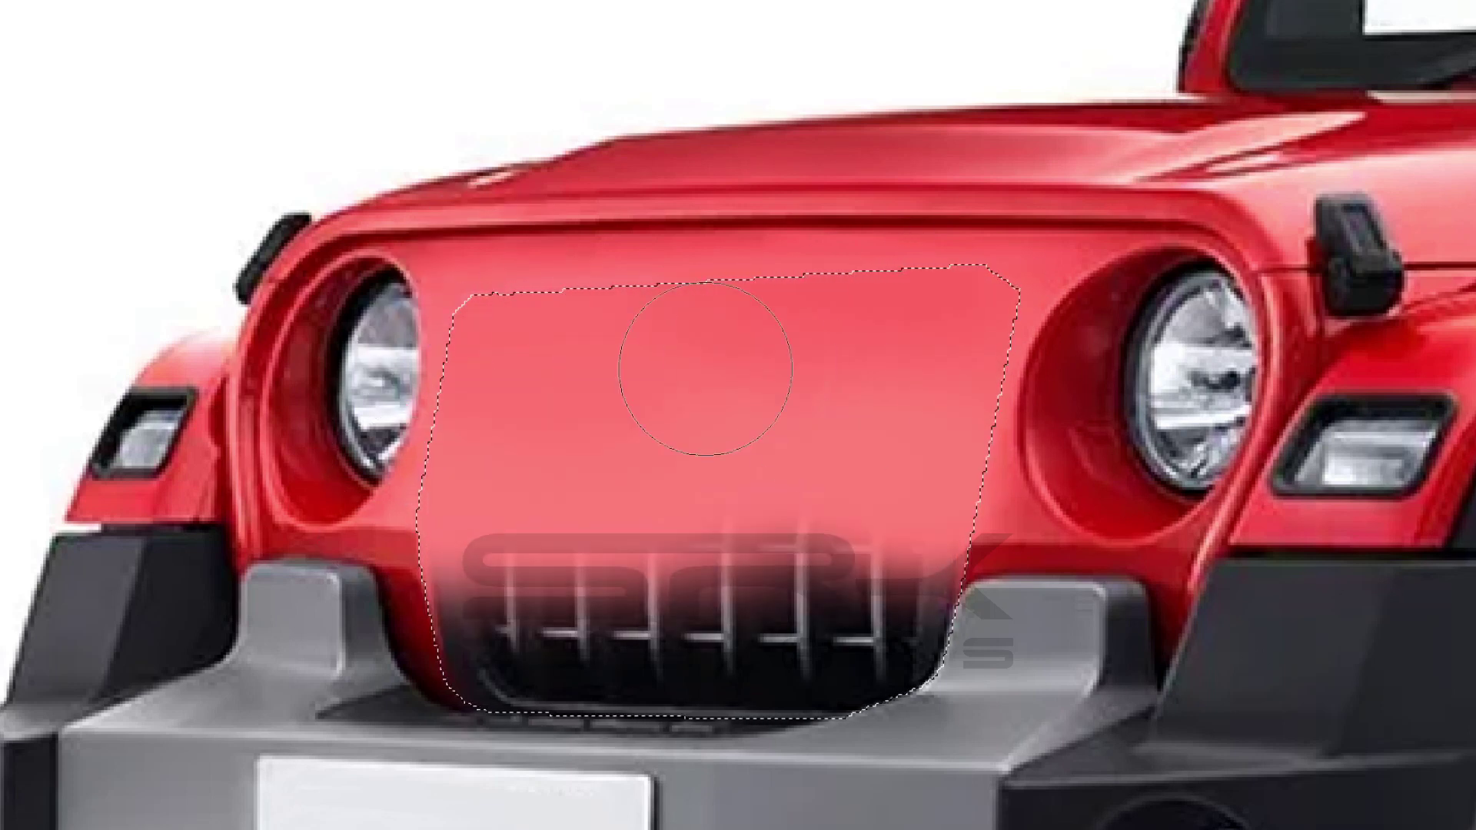
{"action": "left_click_drag", "start_coordinate": [992, 385], "coordinate": [854, 538]}
{"action": "left_click_drag", "start_coordinate": [403, 646], "coordinate": [873, 428]}
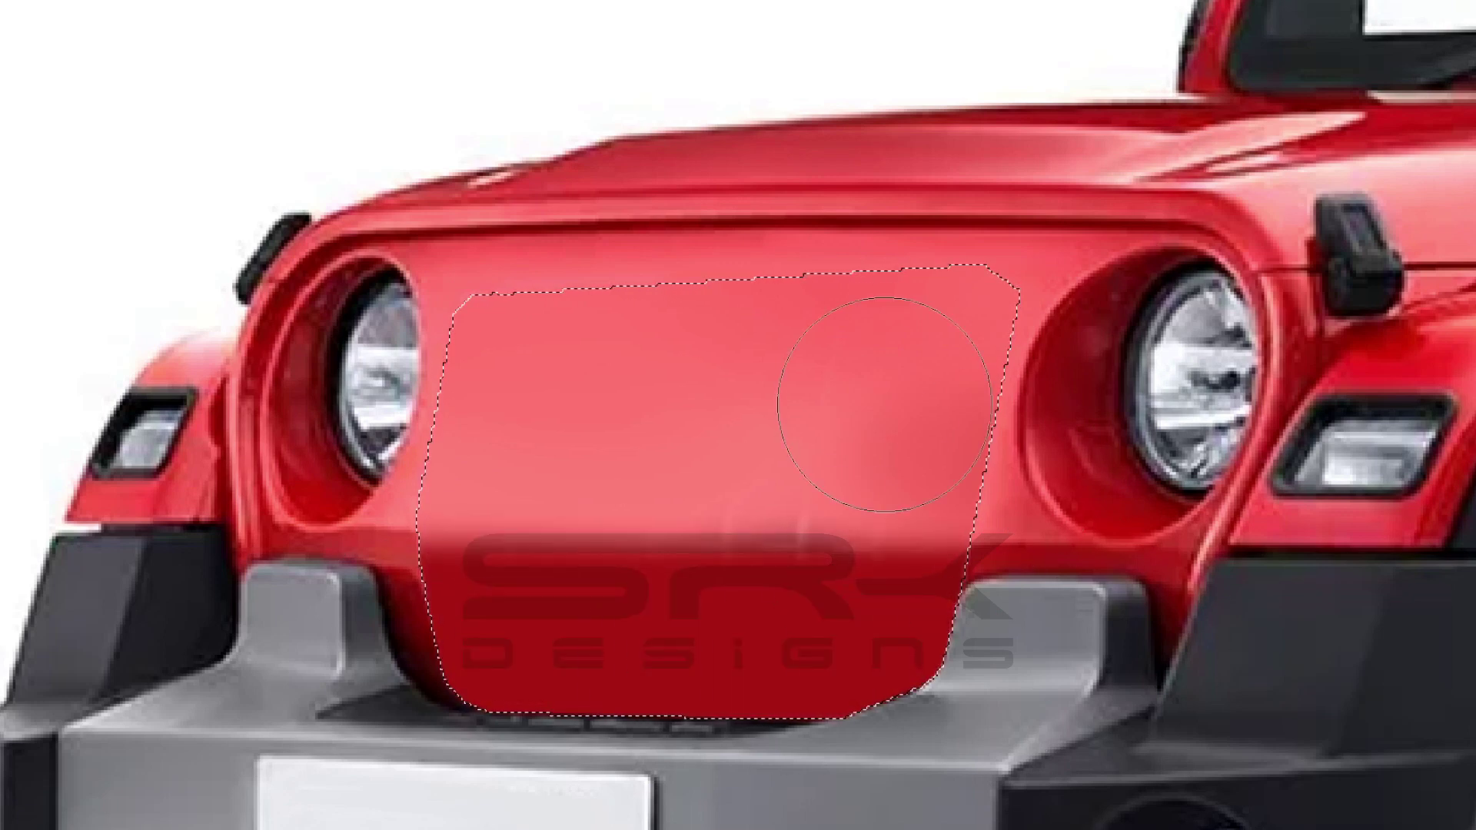
{"action": "left_click_drag", "start_coordinate": [968, 380], "coordinate": [600, 462]}
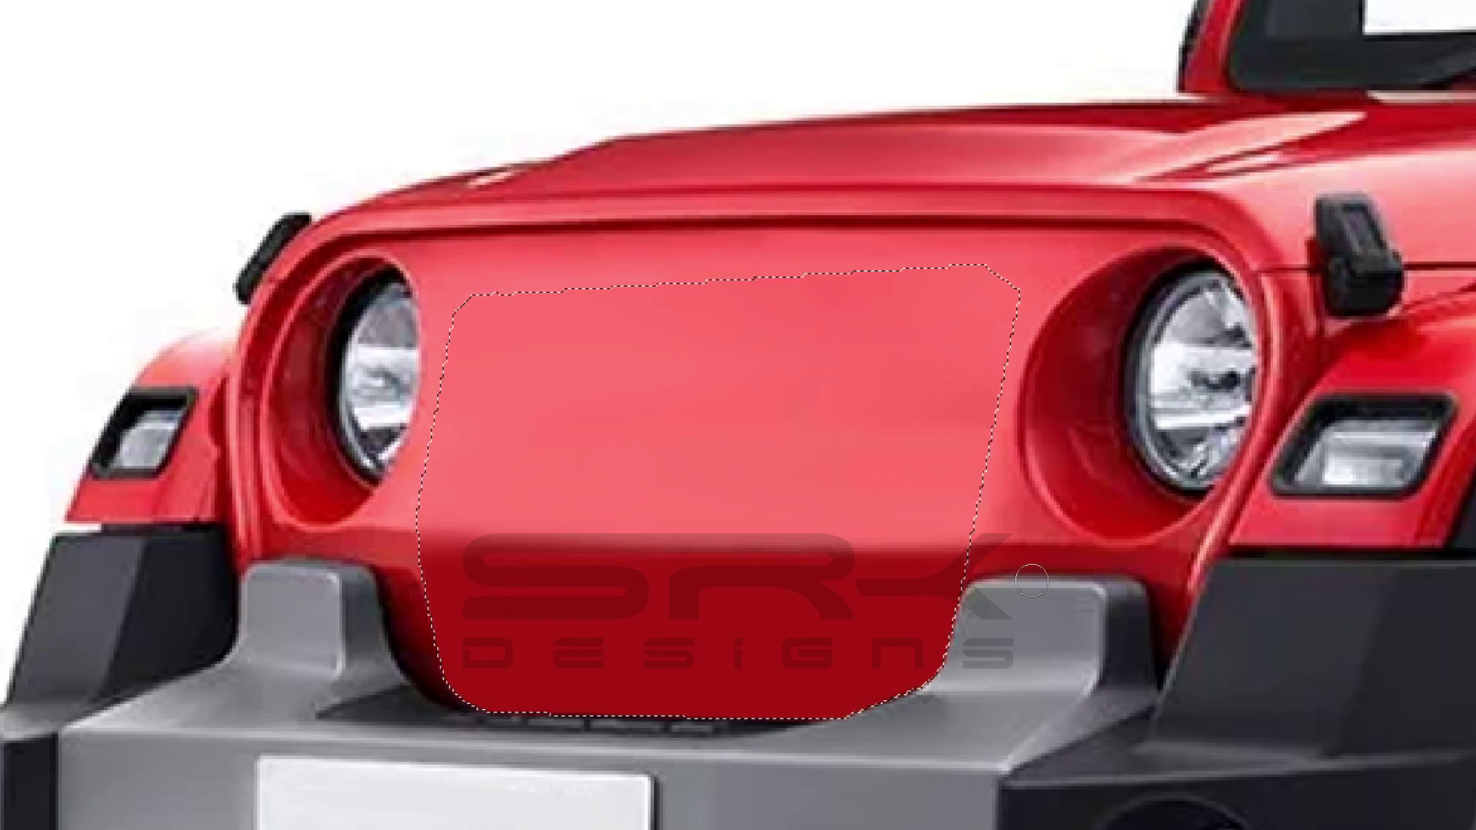
{"action": "key", "text": "ctrl+d"}
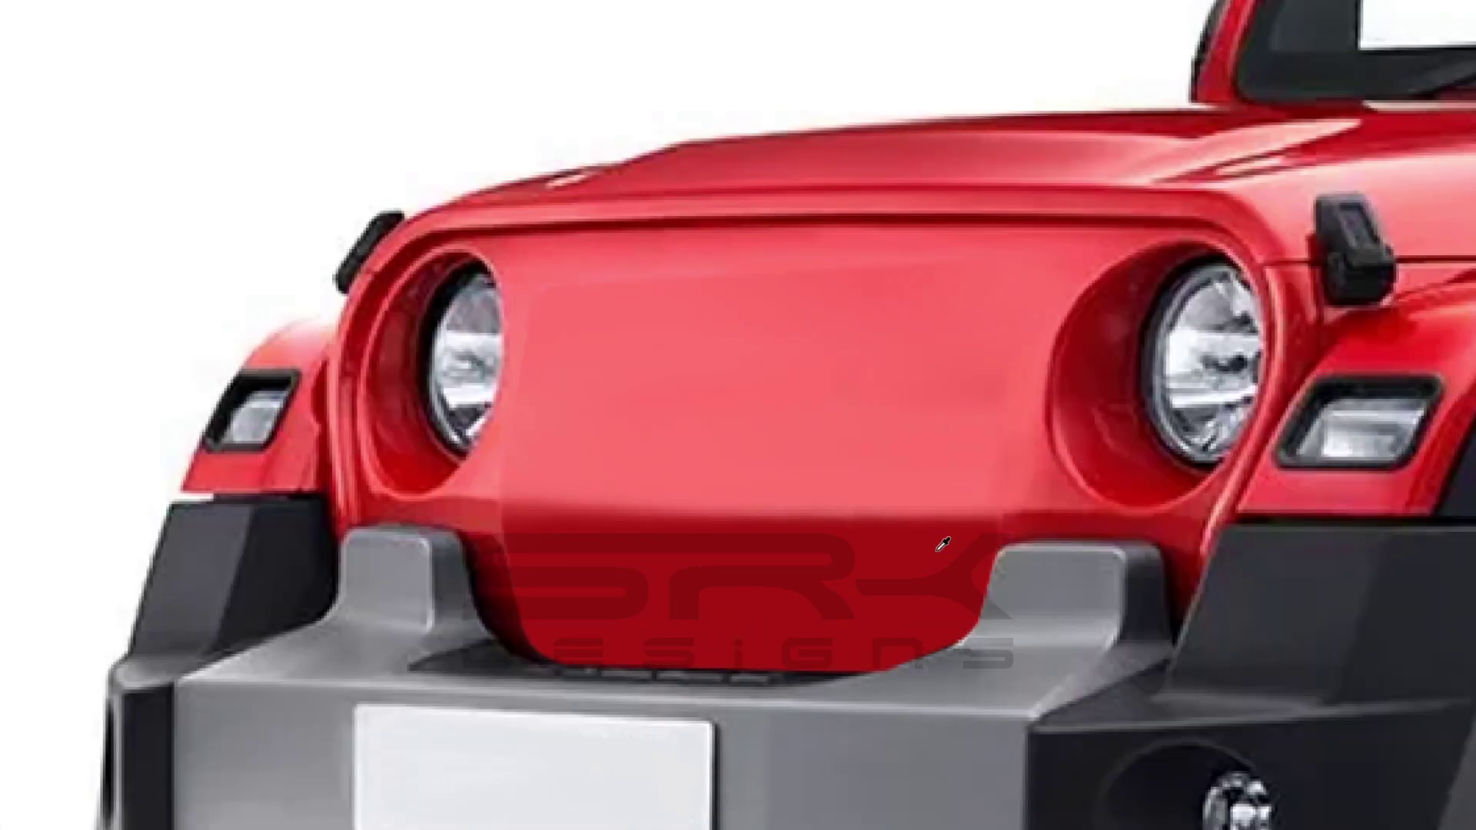
- Soften the boundary between the light and dark red on the front panel
{"action": "left_click_drag", "start_coordinate": [515, 514], "coordinate": [598, 542]}
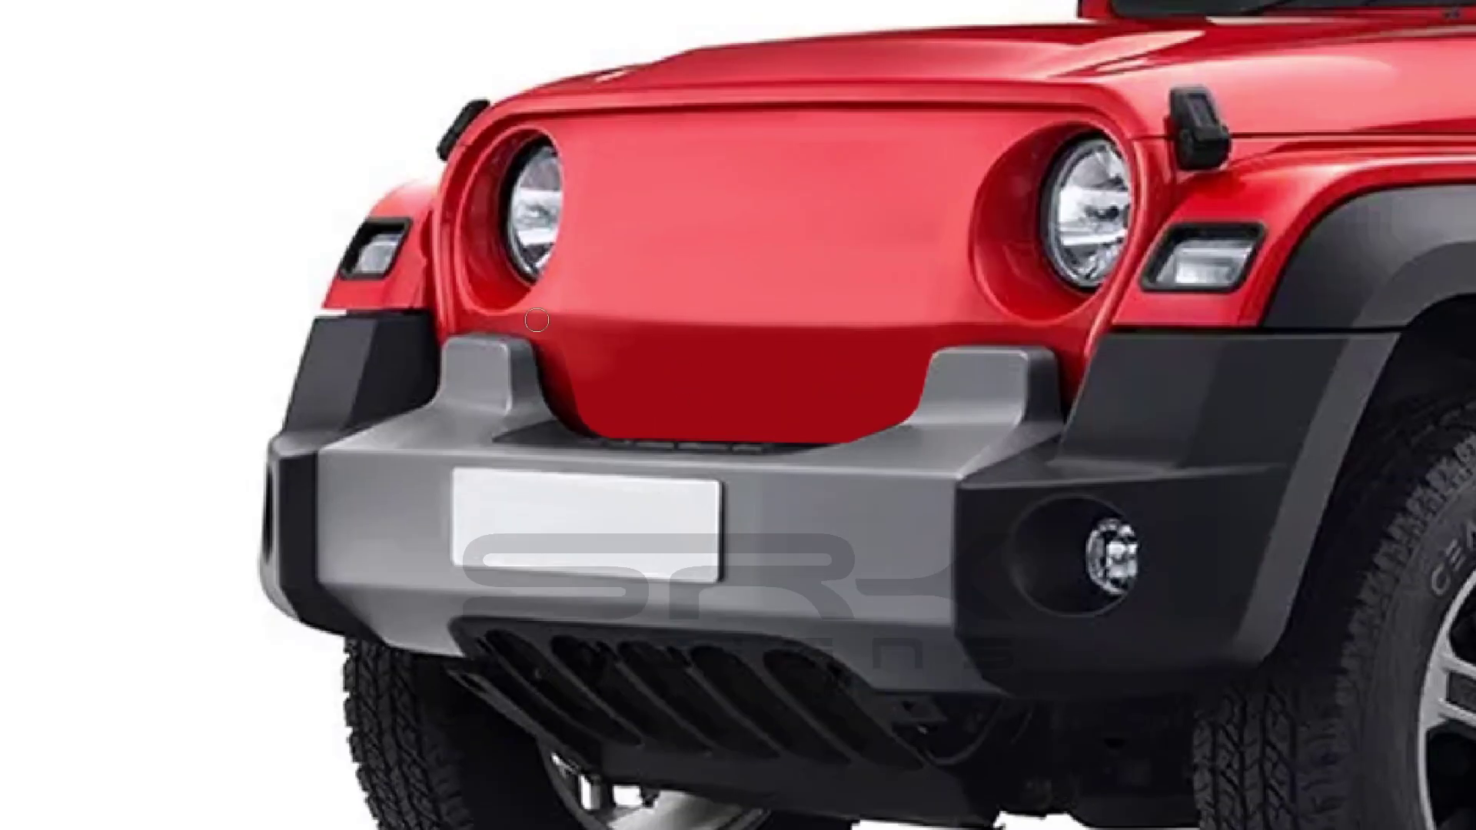
{"action": "left_click_drag", "start_coordinate": [537, 320], "coordinate": [619, 313]}
{"action": "scroll", "coordinate": [606, 333], "scroll_direction": "down", "scroll_amount": 2}
{"action": "scroll", "coordinate": [733, 366], "scroll_direction": "up", "scroll_amount": 2}
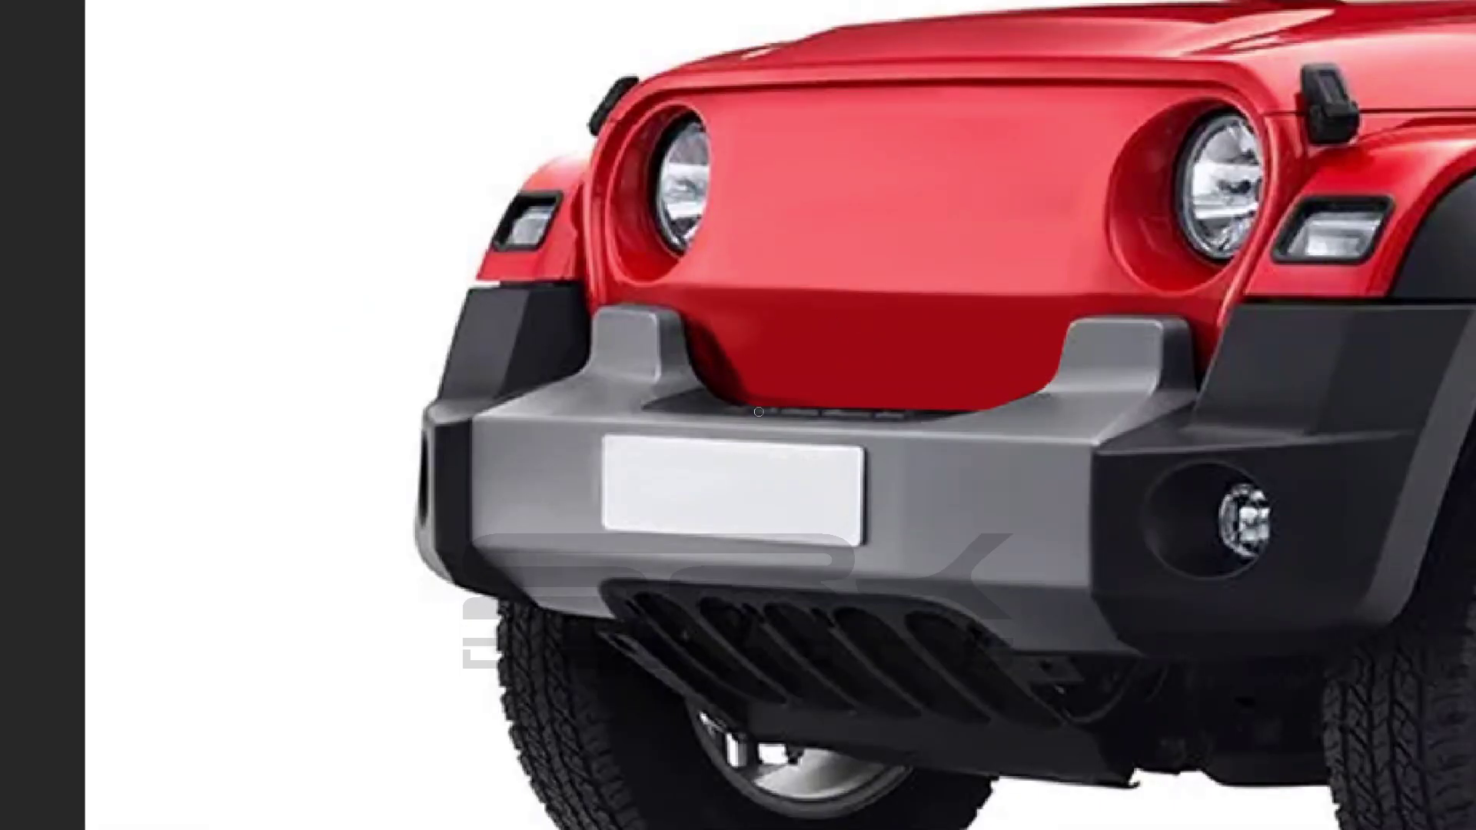
- Darken the panel's lower edge and paint out the small dark blemish
{"action": "left_click_drag", "start_coordinate": [759, 412], "coordinate": [992, 408]}
{"action": "scroll", "coordinate": [800, 335], "scroll_direction": "down", "scroll_amount": 2}
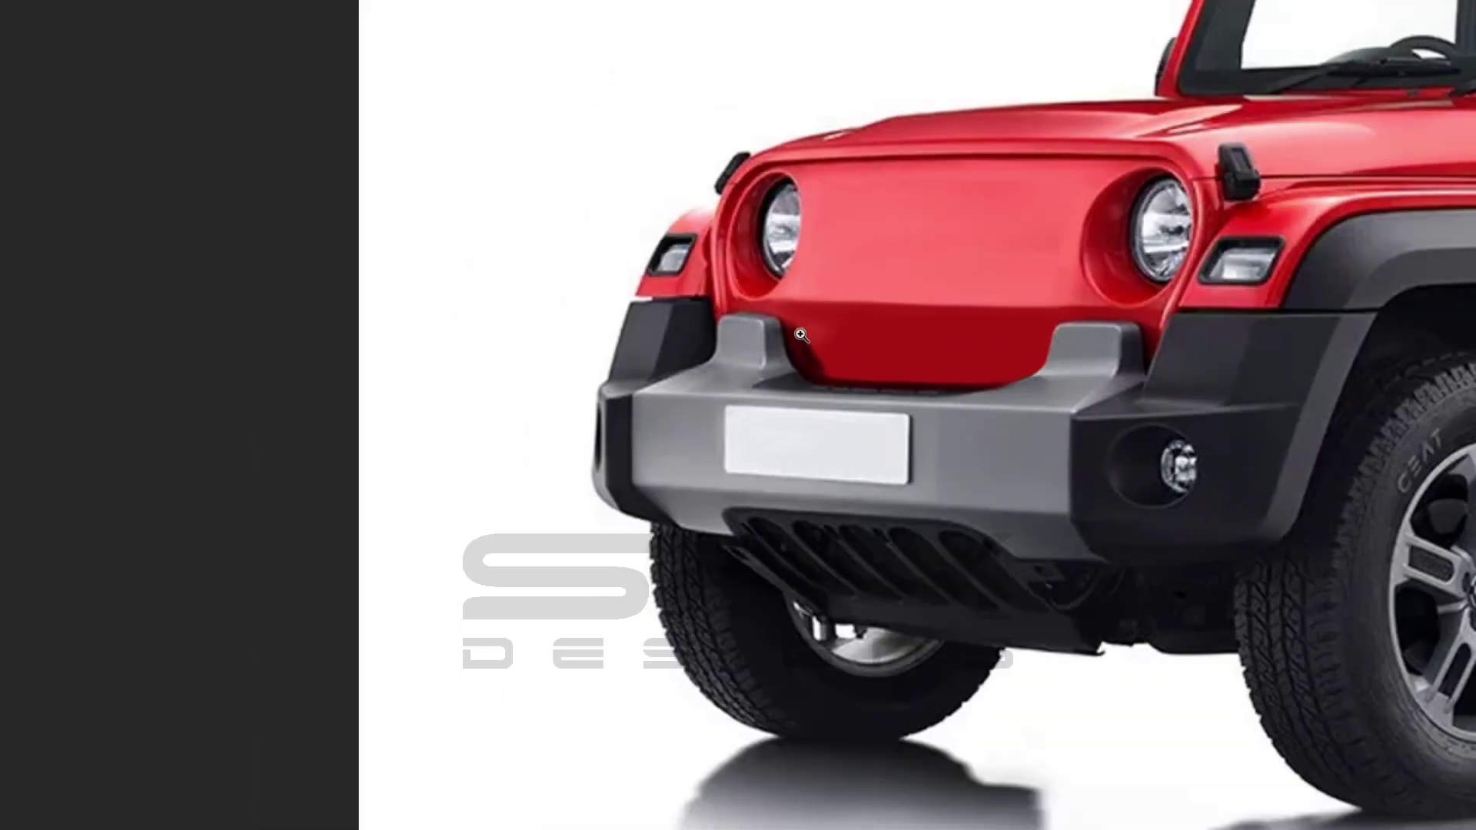
{"action": "scroll", "coordinate": [800, 336], "scroll_direction": "up", "scroll_amount": 2}
{"action": "left_click_drag", "start_coordinate": [854, 438], "coordinate": [826, 344]}
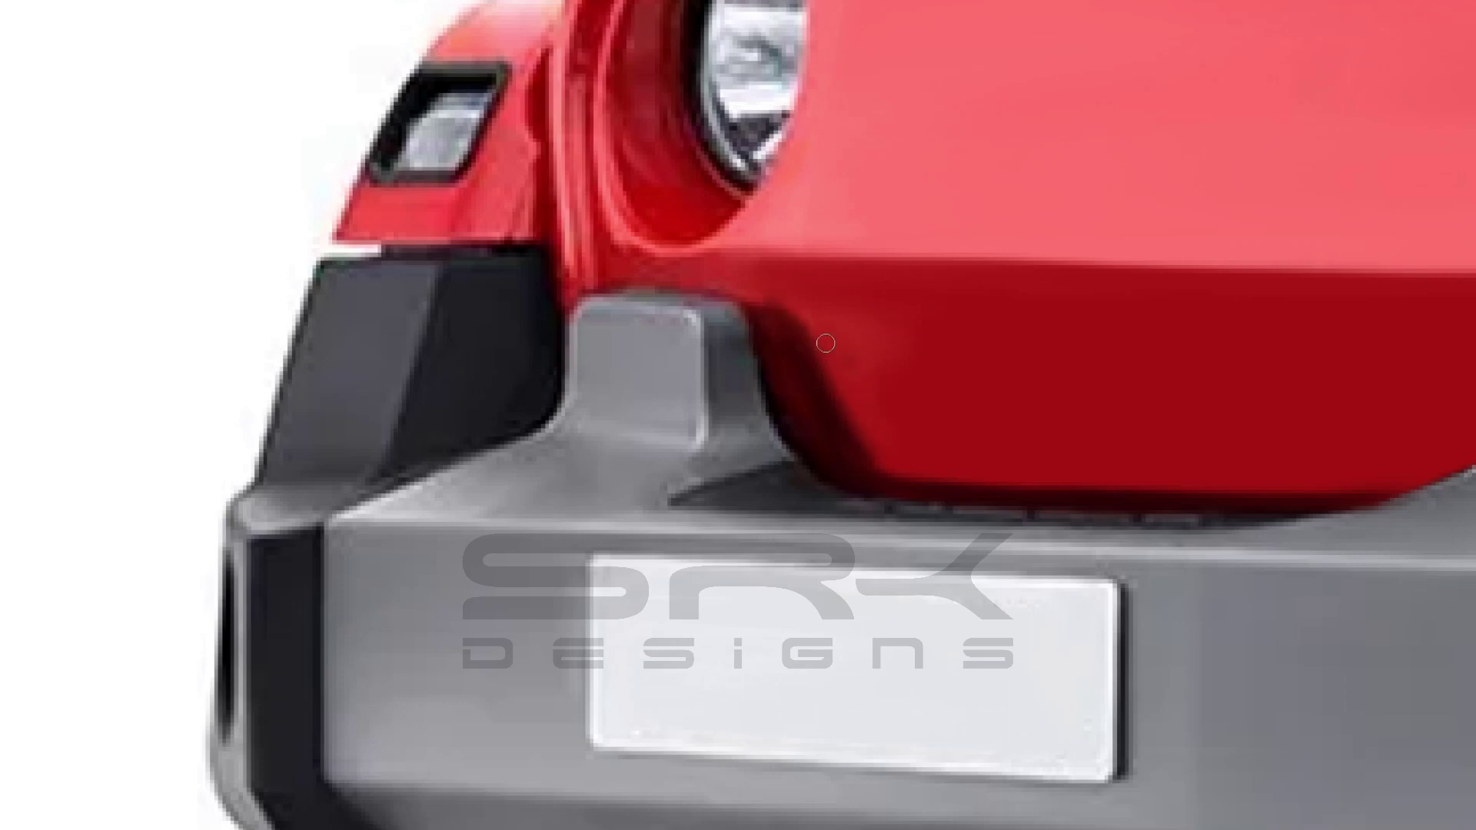
{"action": "scroll", "coordinate": [874, 363], "scroll_direction": "down", "scroll_amount": 5}
{"action": "scroll", "coordinate": [862, 313], "scroll_direction": "up", "scroll_amount": 3}
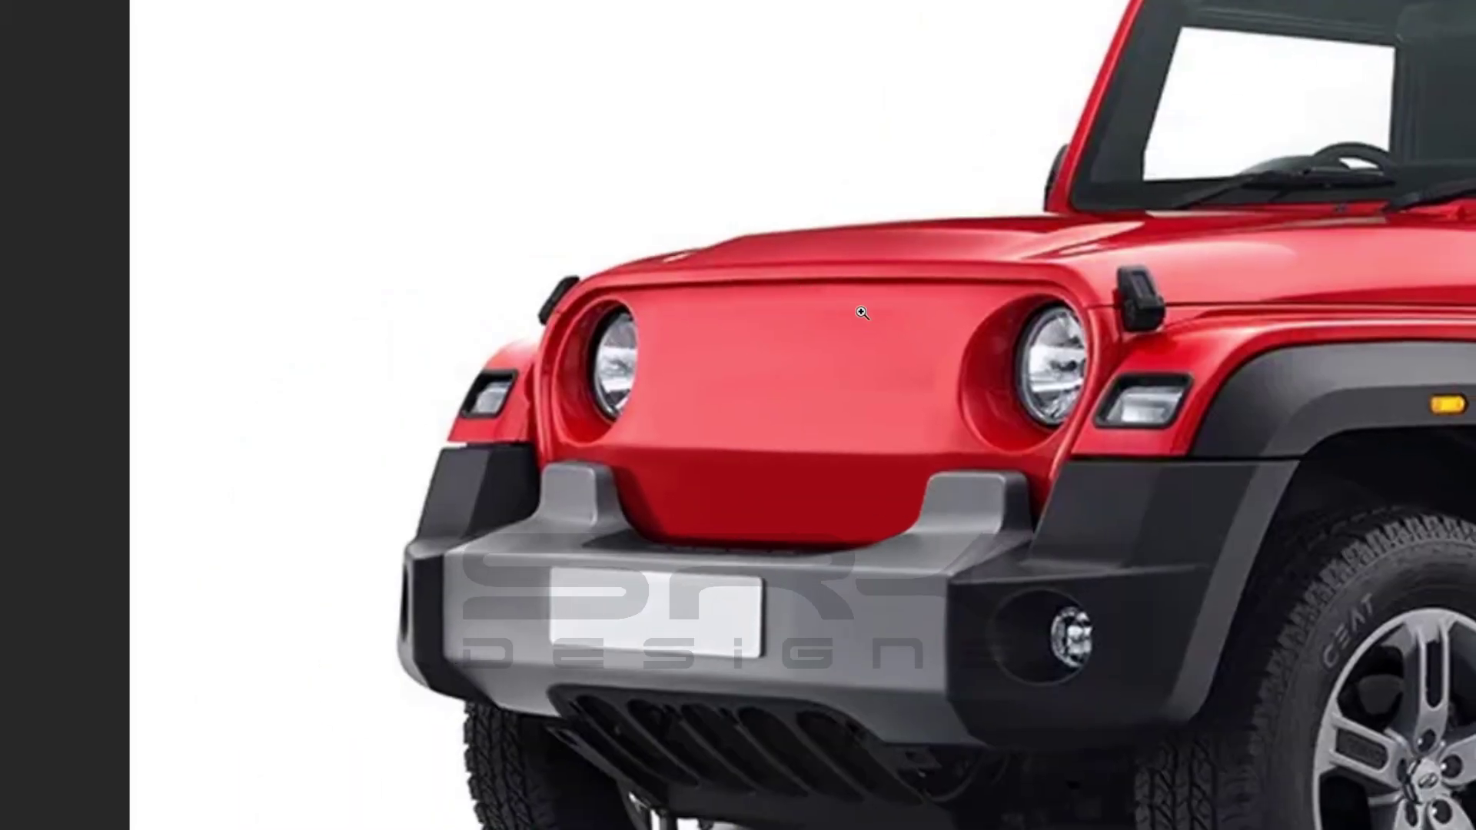
{"action": "scroll", "coordinate": [900, 347], "scroll_direction": "down", "scroll_amount": 5}
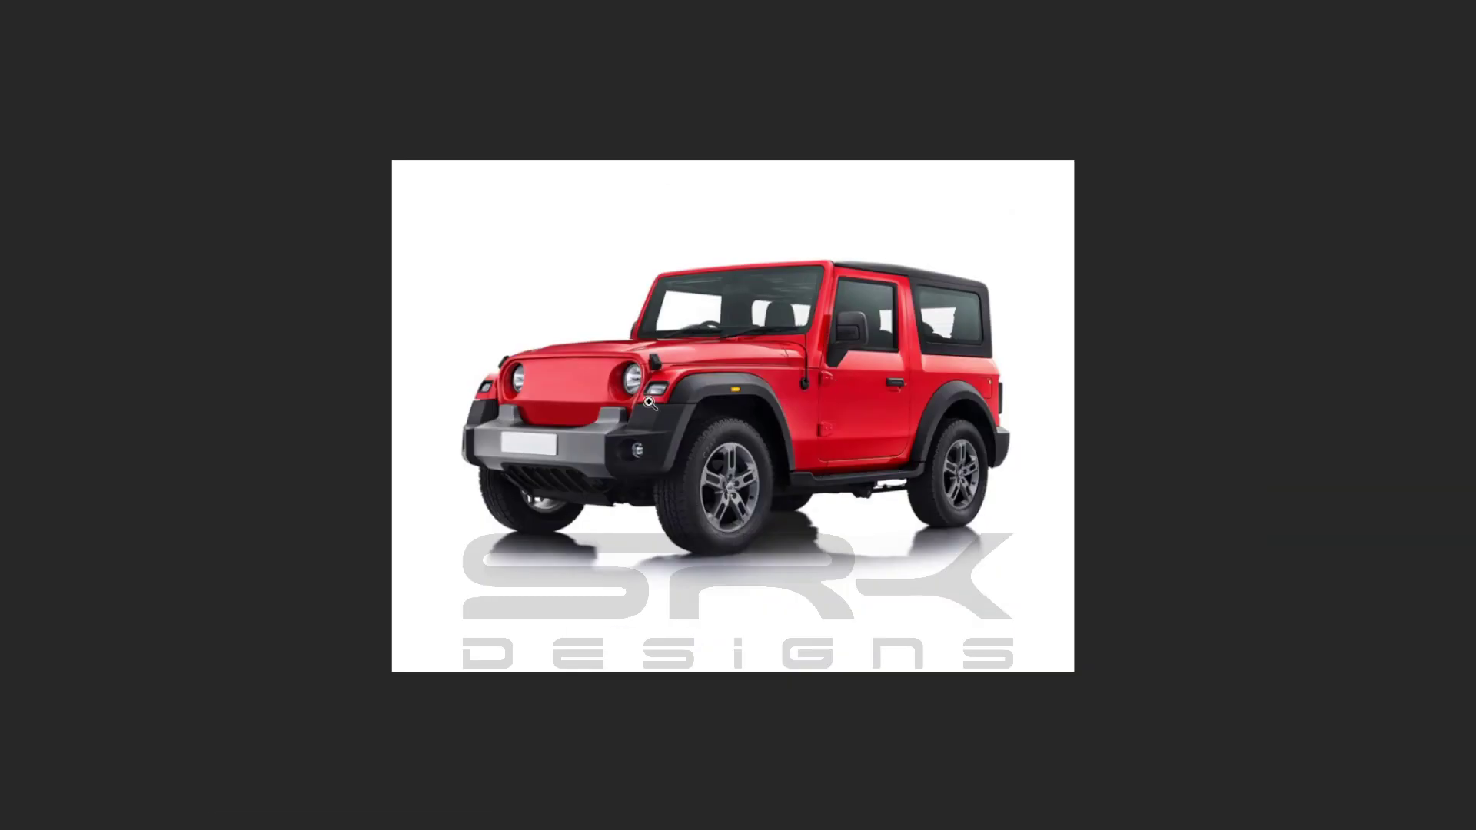
{"action": "scroll", "coordinate": [820, 345], "scroll_direction": "up", "scroll_amount": 4}
{"action": "scroll", "coordinate": [820, 345], "scroll_direction": "down", "scroll_amount": 1}
{"action": "scroll", "coordinate": [819, 345], "scroll_direction": "down", "scroll_amount": 1}
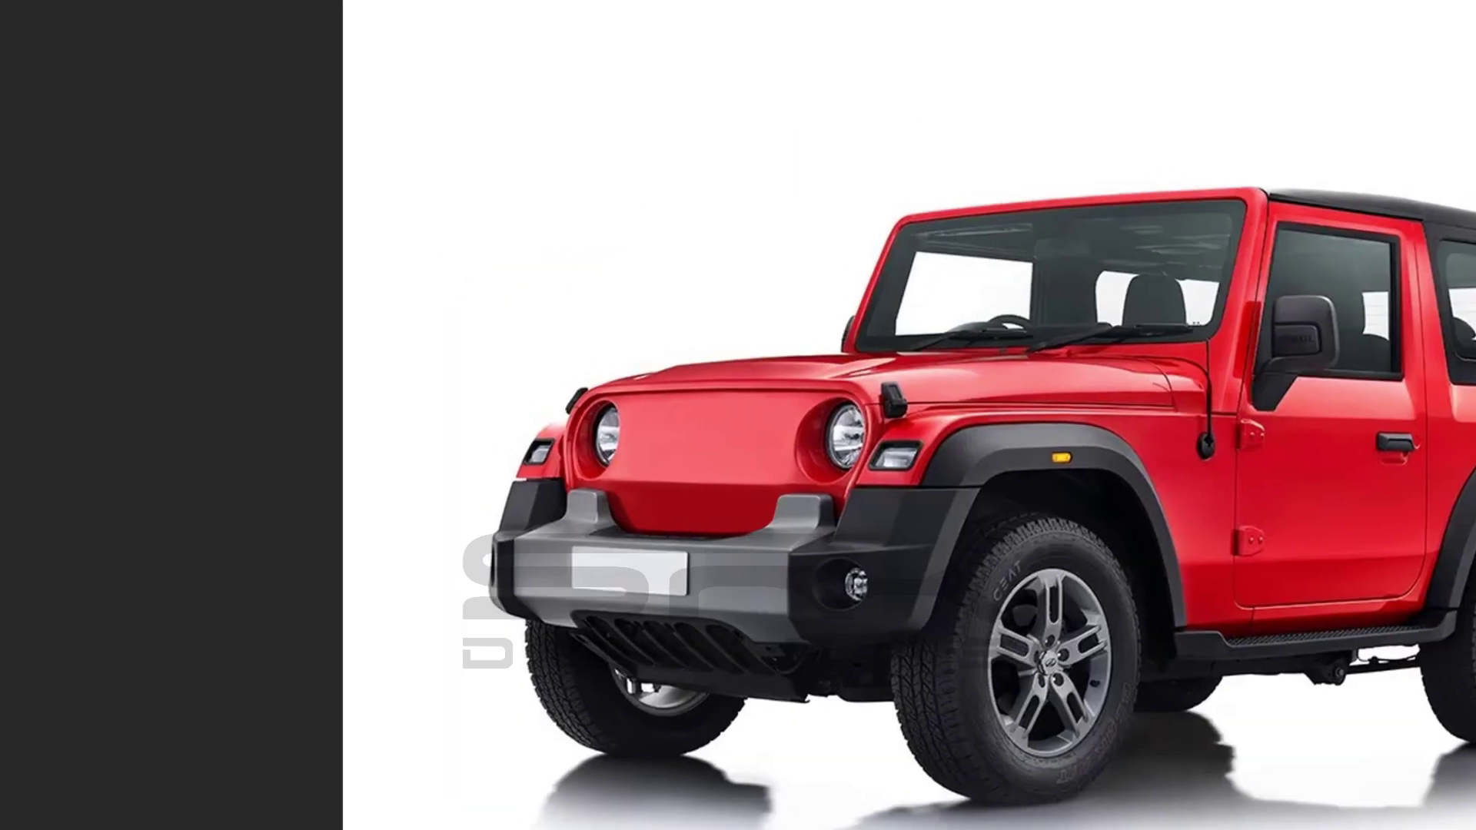
- Draw a tall rounded bar above the headlight and fill it black
{"action": "left_click_drag", "start_coordinate": [560, 163], "coordinate": [615, 412]}
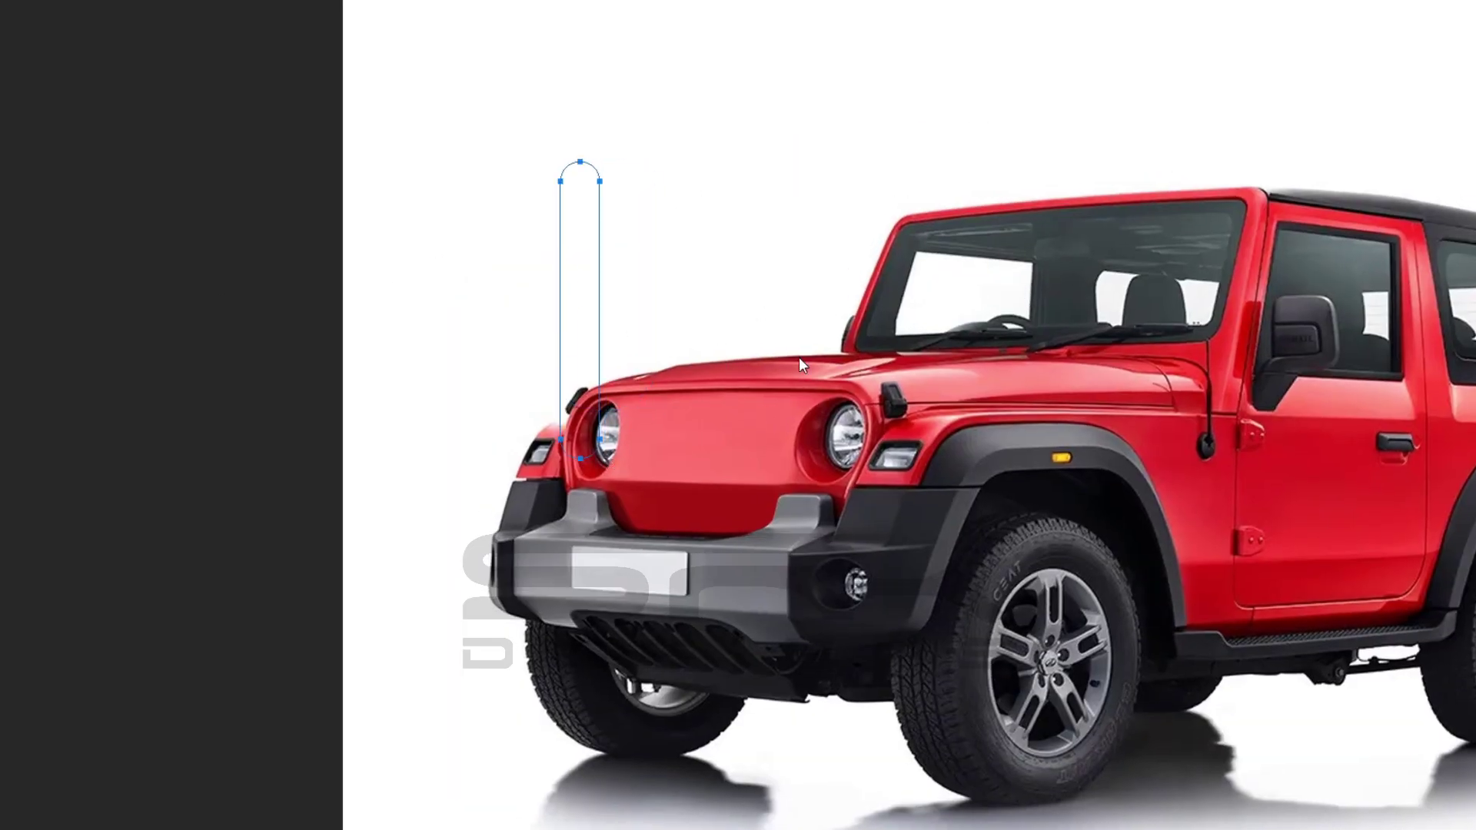
{"action": "key", "text": "ctrl+Return"}
{"action": "key", "text": "alt+BackSpace"}
- Repeat the bar into seven evenly spaced copies and scale the row onto the grille
{"action": "mouse_move", "coordinate": [611, 362]}
{"action": "left_mouse_down"}
{"action": "mouse_move", "coordinate": [612, 222]}
{"action": "mouse_move", "coordinate": [821, 234]}
{"action": "left_mouse_up"}
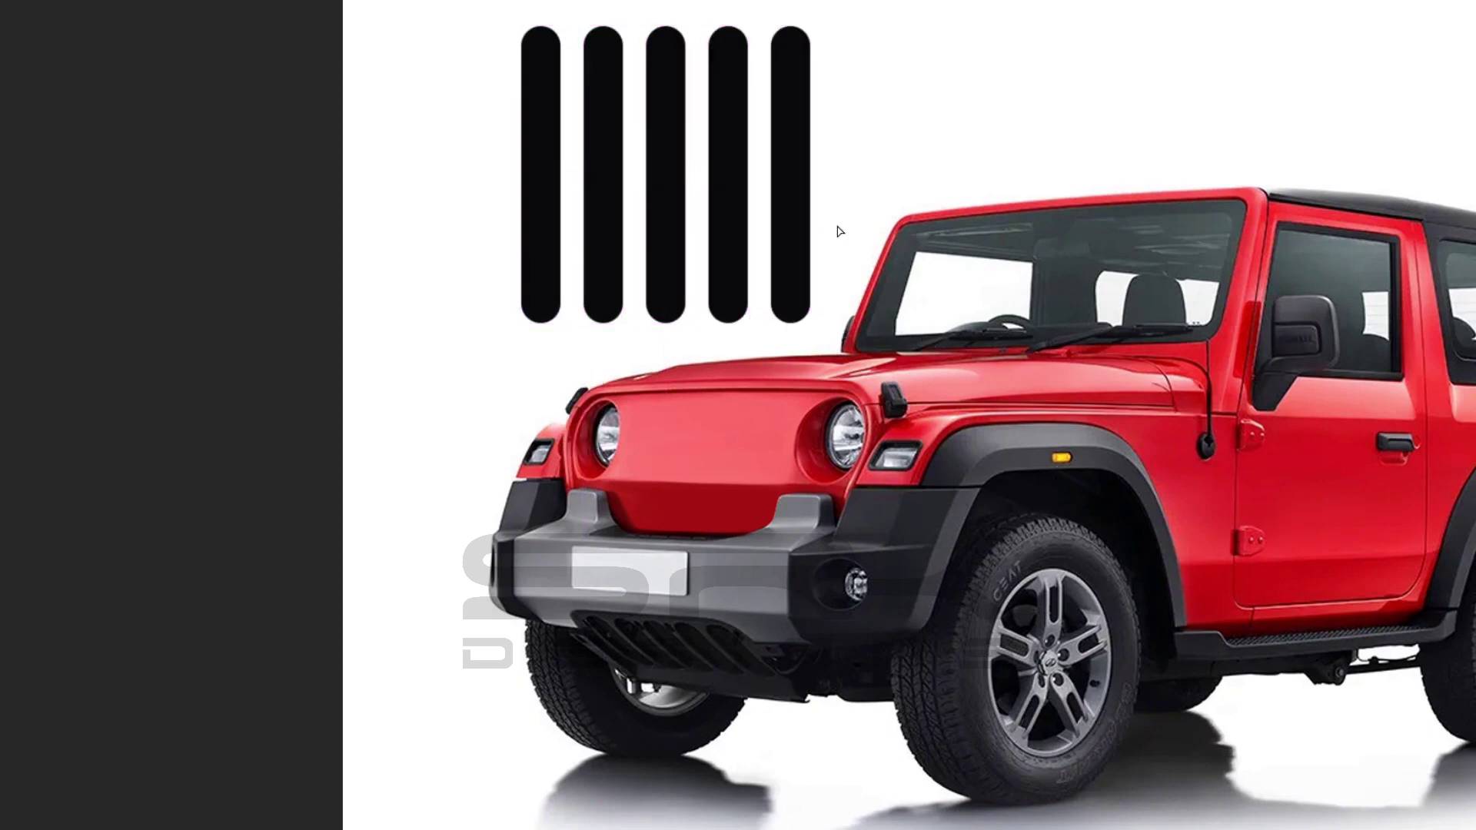
{"action": "key", "text": "ctrl+alt+shift+t"}
{"action": "key", "text": "ctrl+alt+shift+t"}
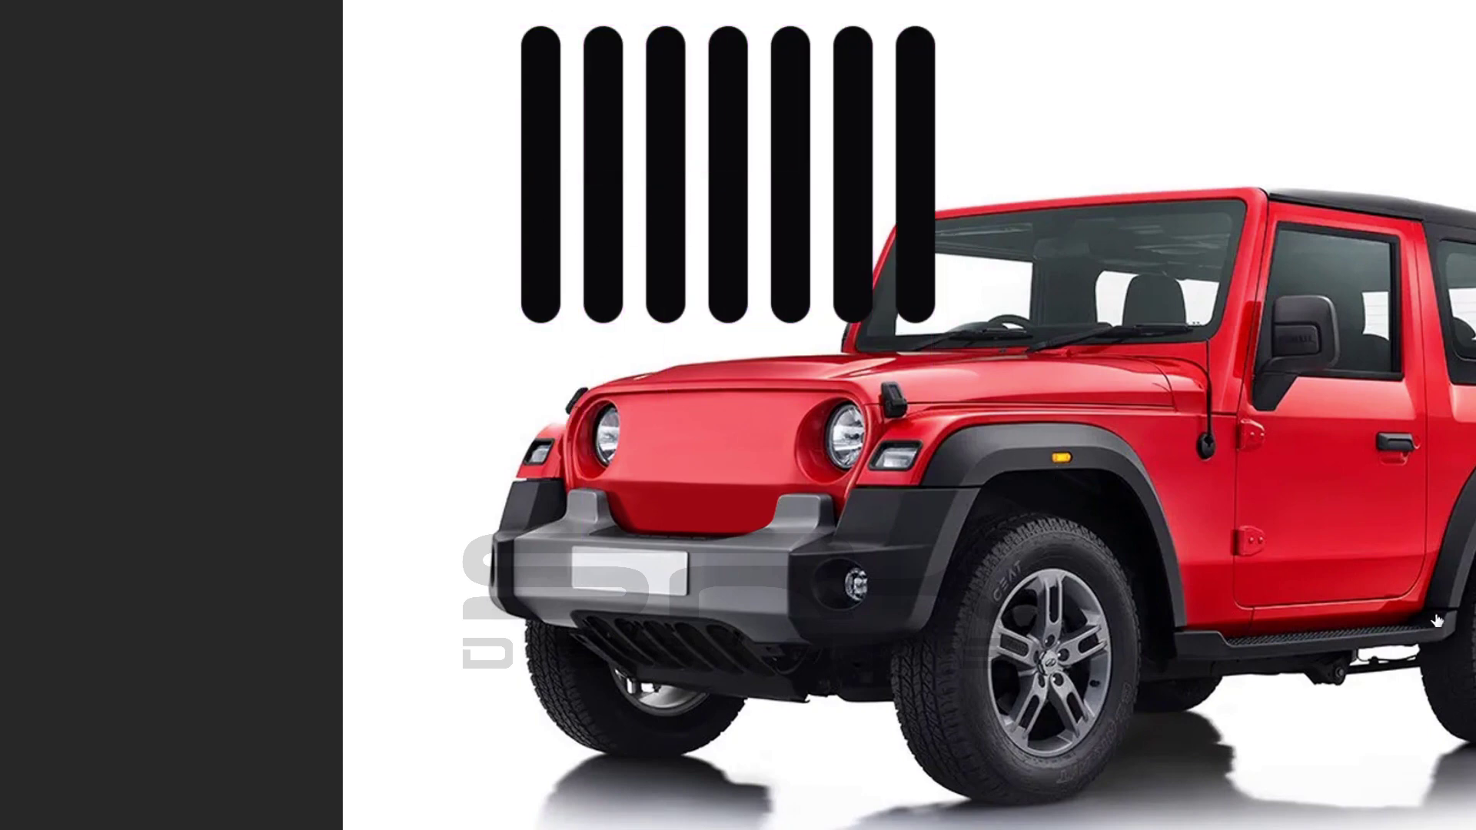
{"action": "key", "text": "ctrl+d"}
{"action": "key", "text": "ctrl+t"}
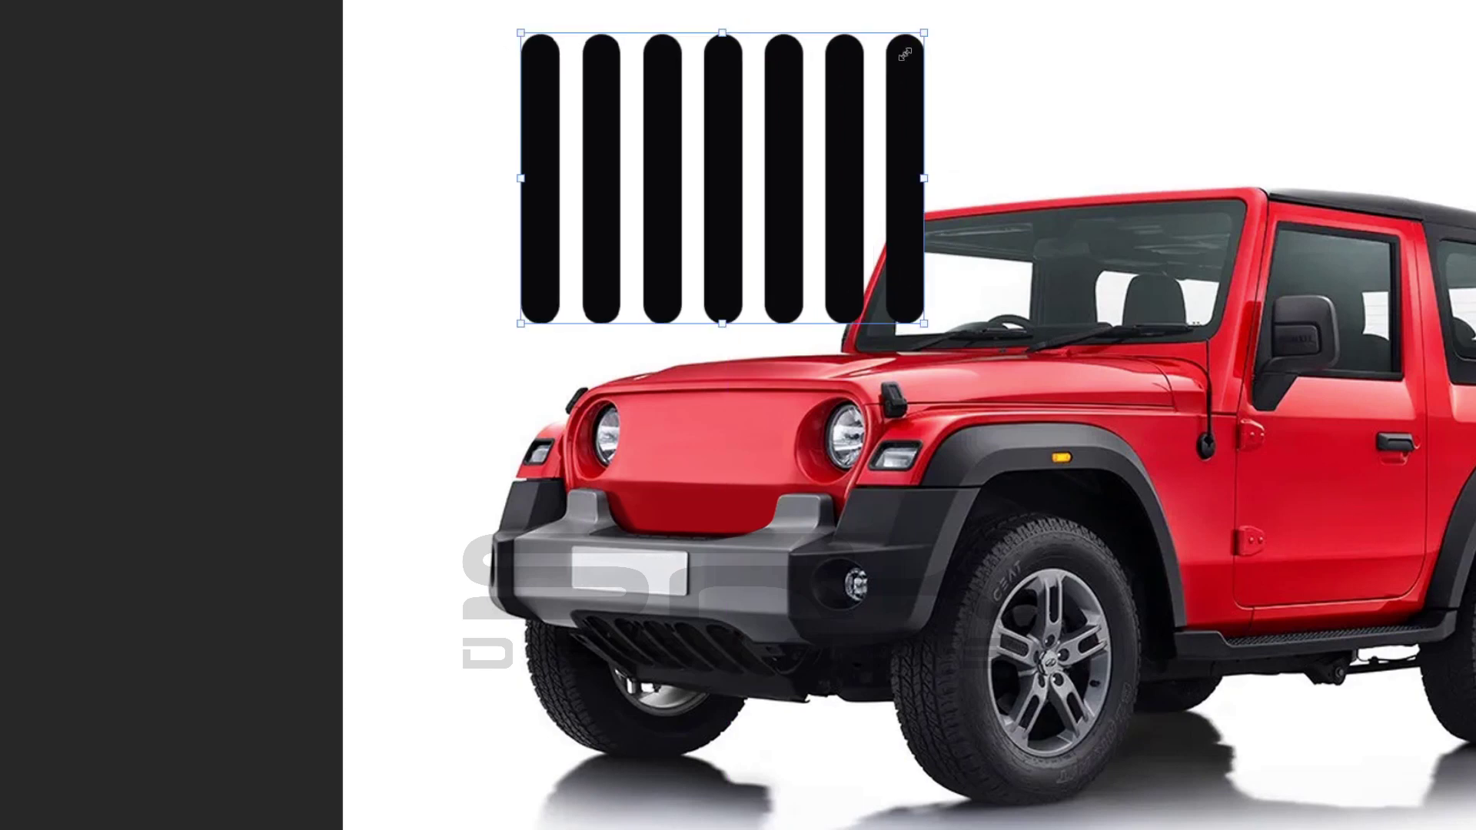
{"action": "mouse_move", "coordinate": [923, 231]}
{"action": "left_mouse_down"}
{"action": "mouse_move", "coordinate": [785, 473]}
{"action": "mouse_move", "coordinate": [769, 454]}
{"action": "left_mouse_up"}
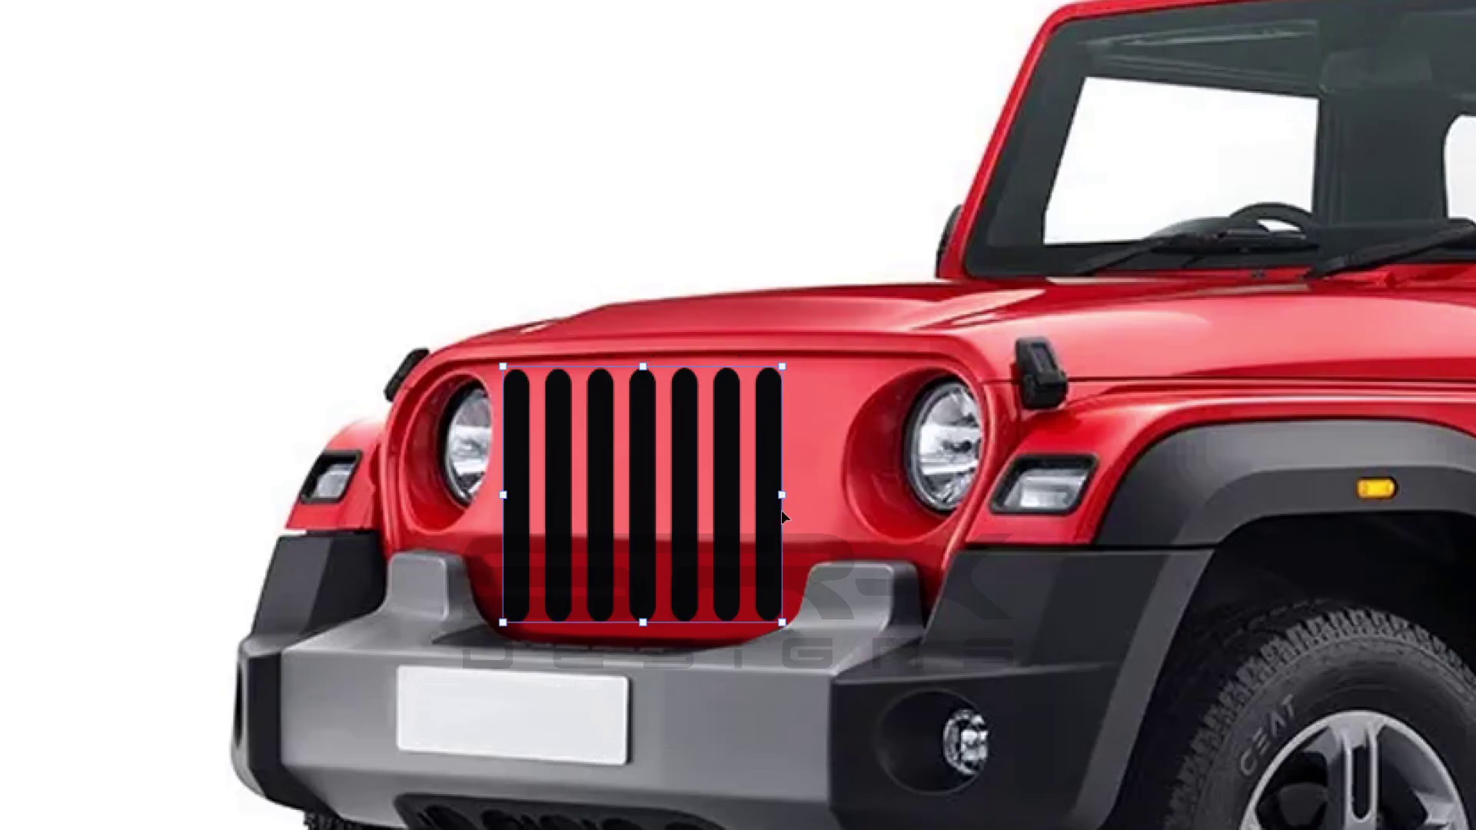
- Nudge the bar row and skew its corners to match the front panel's perspective
{"action": "left_click_drag", "start_coordinate": [774, 511], "coordinate": [781, 502]}
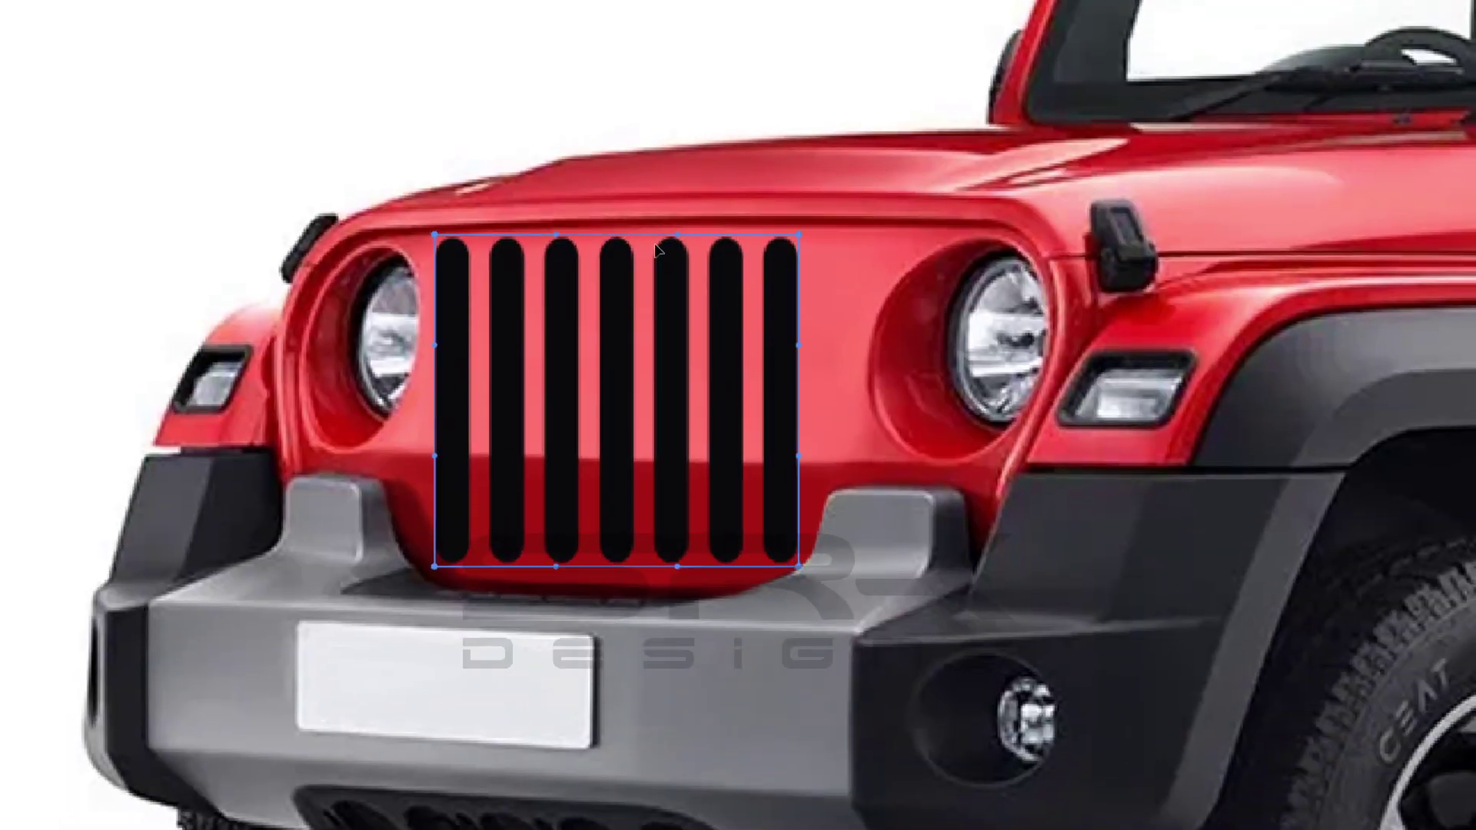
{"action": "left_click_drag", "start_coordinate": [433, 235], "coordinate": [451, 239]}
{"action": "left_click_drag", "start_coordinate": [800, 235], "coordinate": [815, 239]}
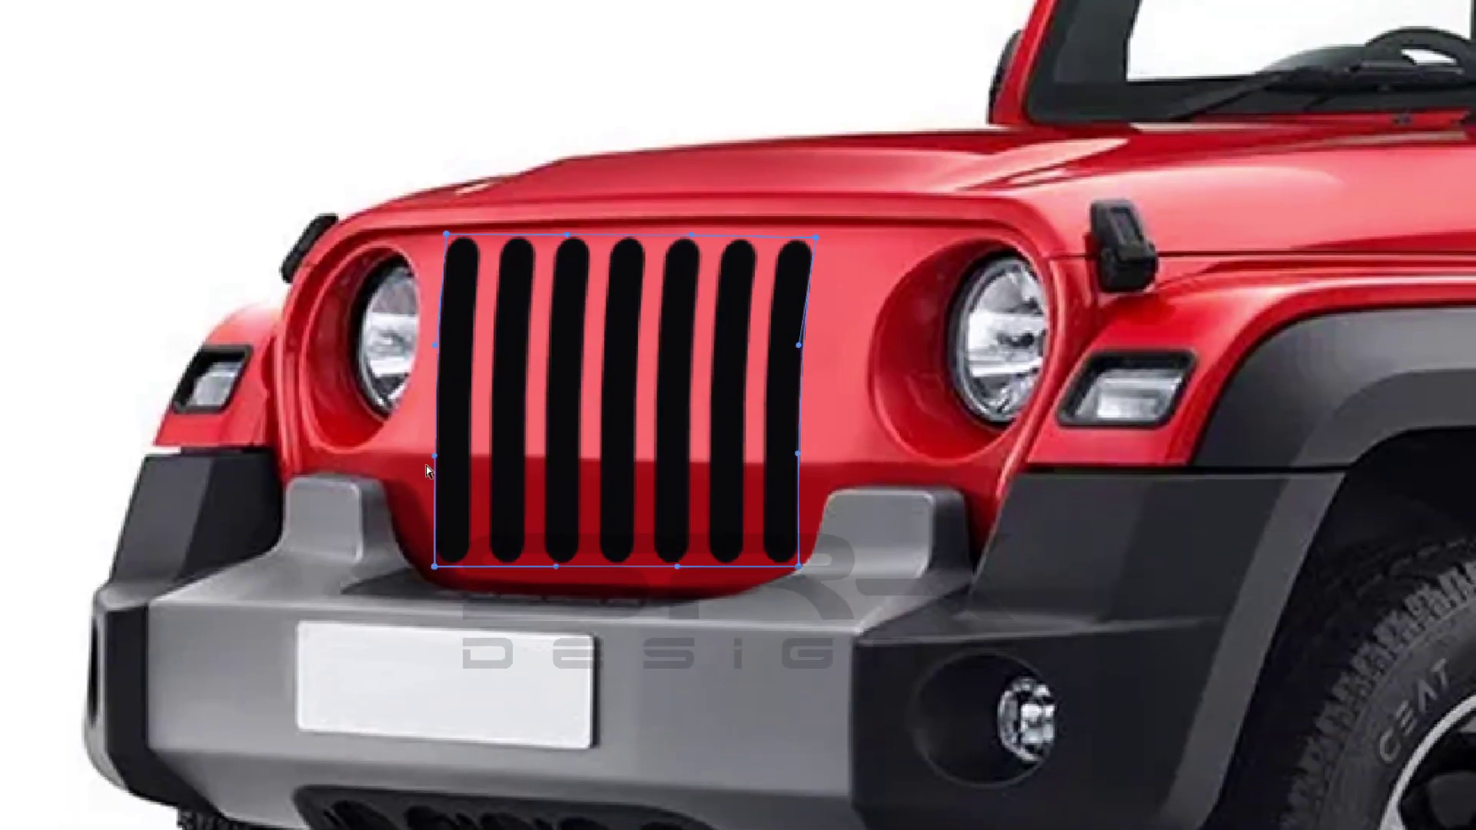
{"action": "left_click_drag", "start_coordinate": [435, 567], "coordinate": [429, 563]}
{"action": "key", "text": "Return"}
- Stretch the bars further into the opening and touch two bars up to uniform black
{"action": "key", "text": "ctrl+t"}
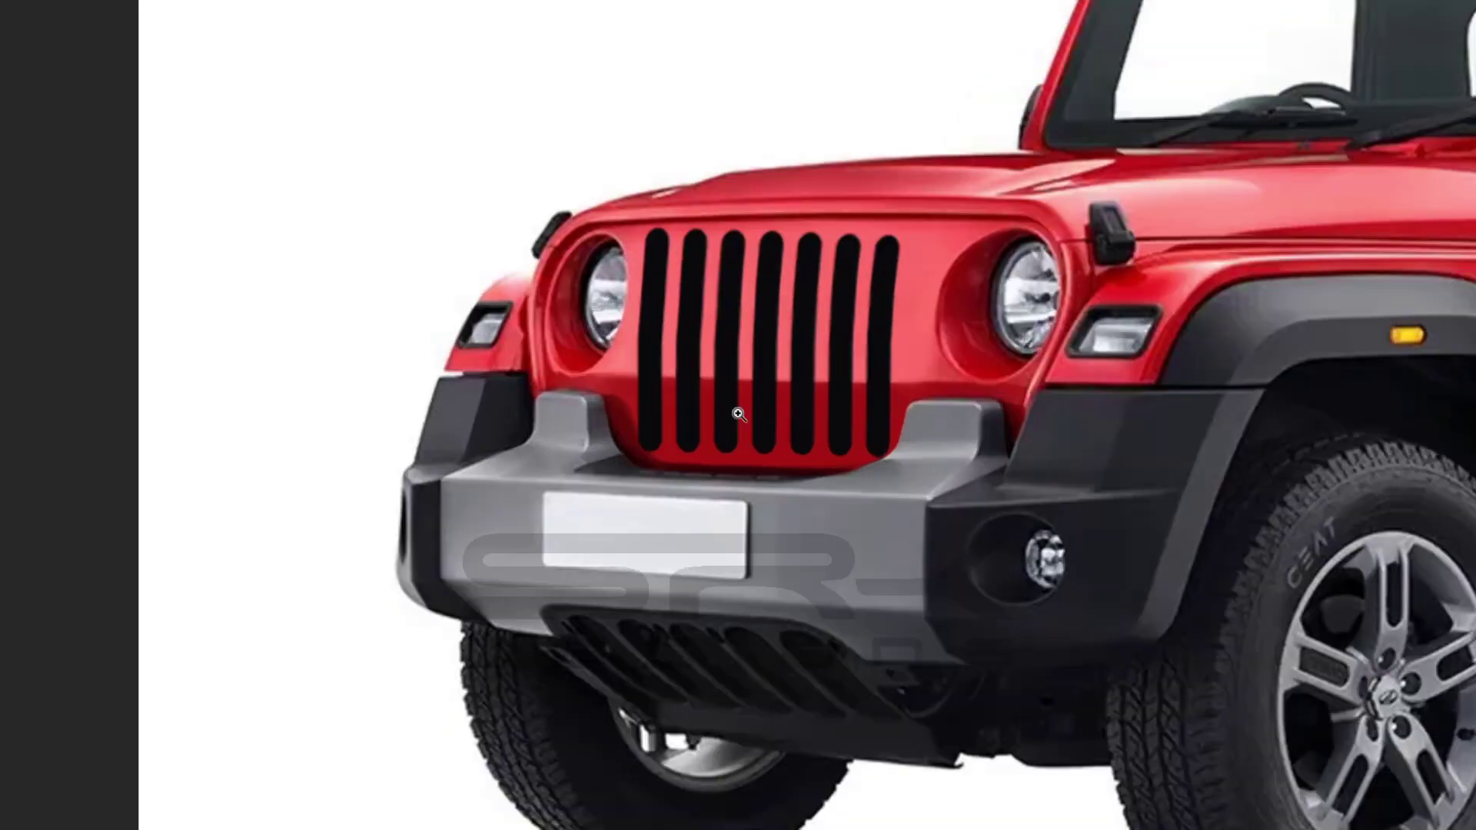
{"action": "left_click_drag", "start_coordinate": [641, 346], "coordinate": [643, 344]}
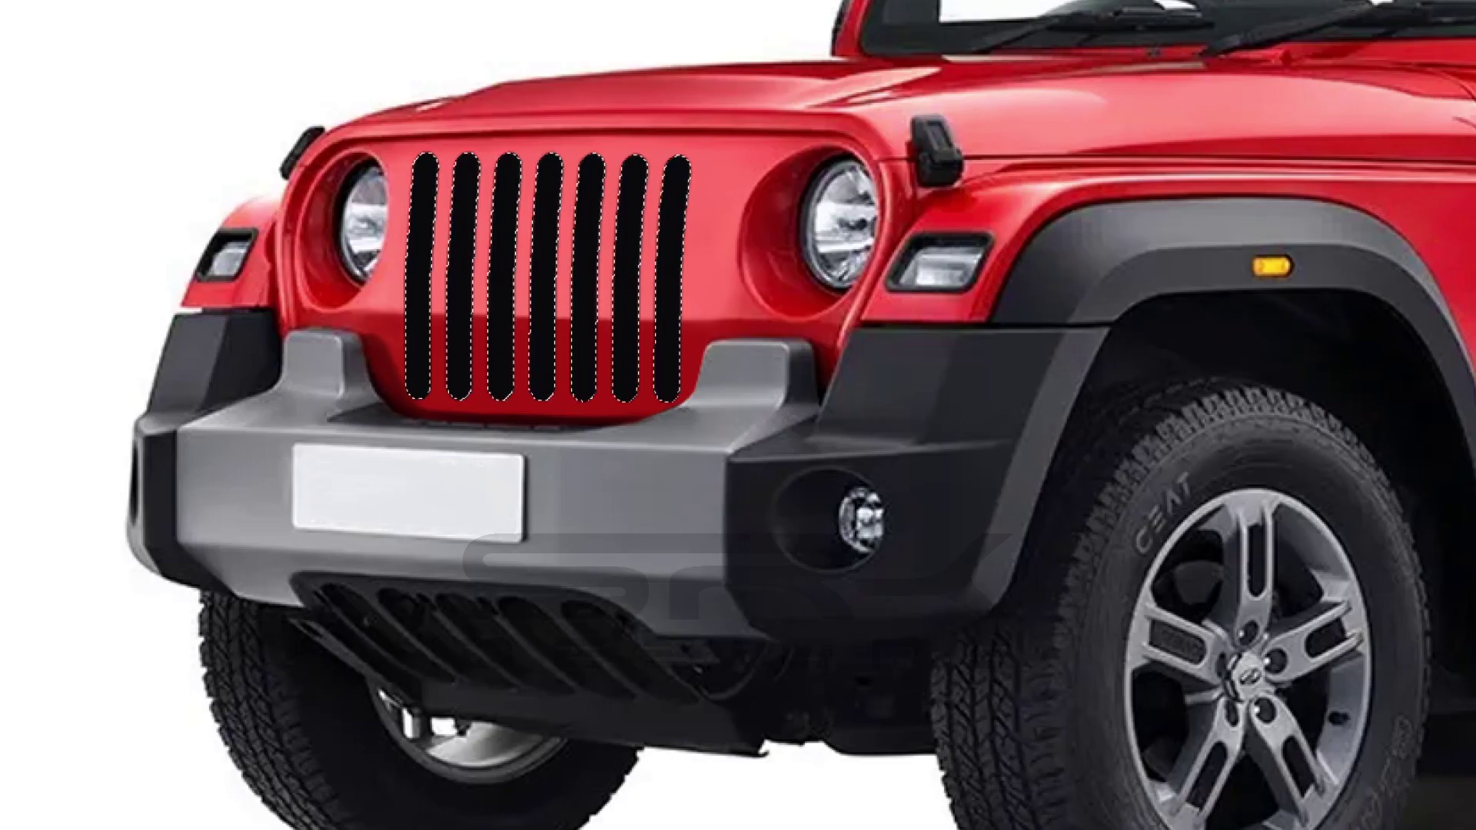
{"action": "key", "text": "ctrl+t"}
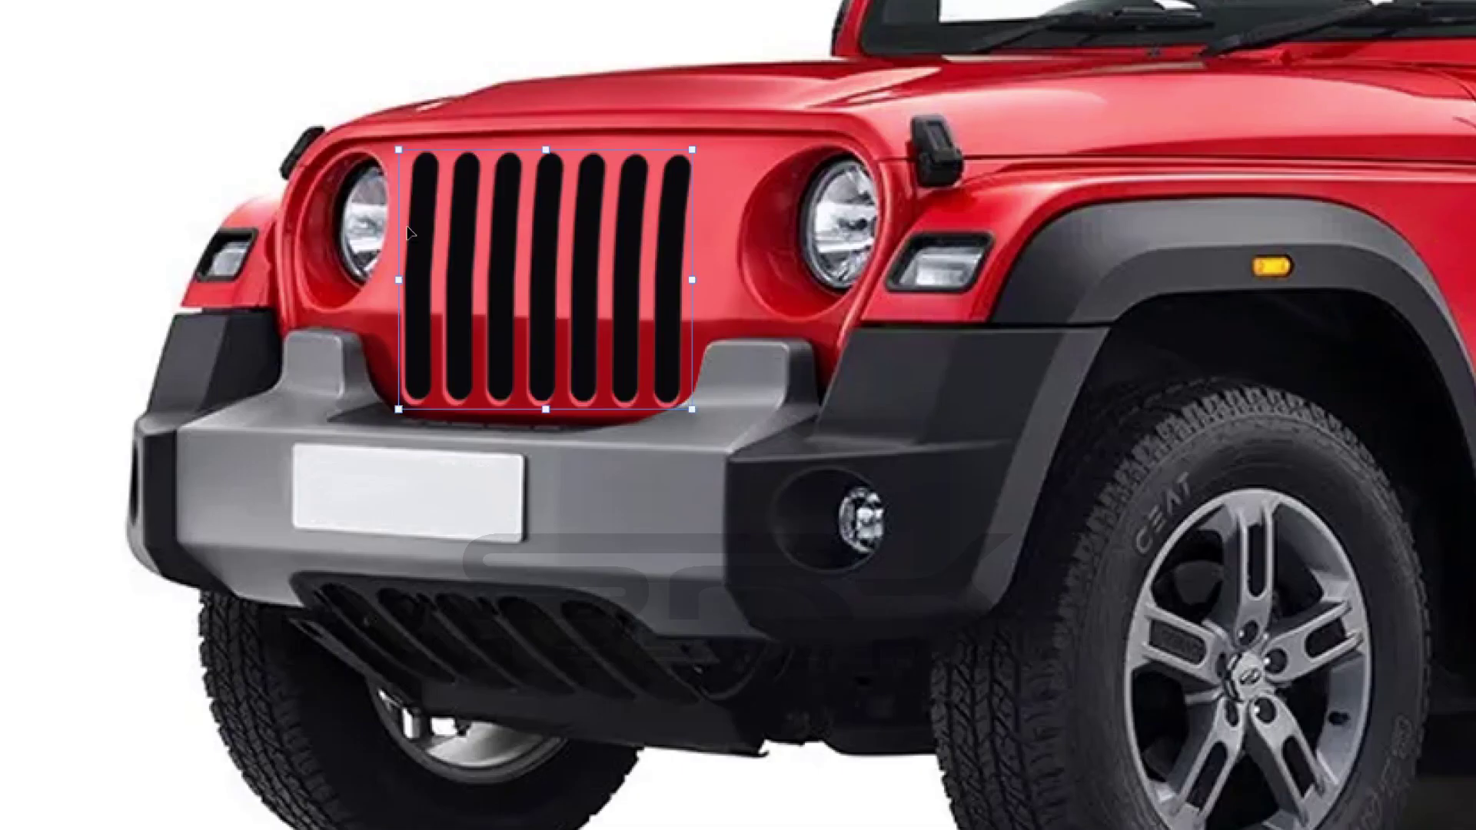
{"action": "key", "text": "Return"}
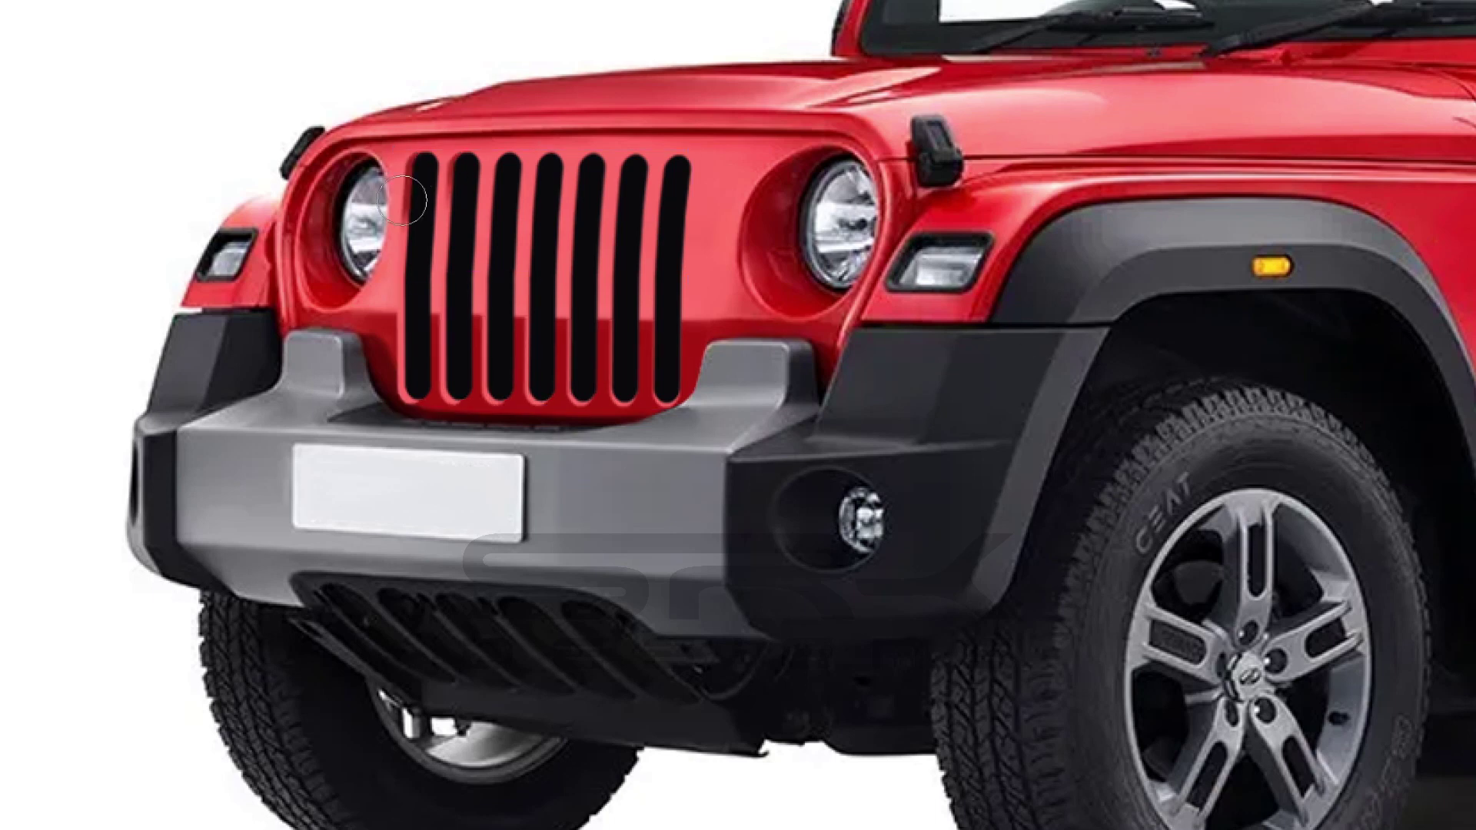
{"action": "left_click_drag", "start_coordinate": [625, 43], "coordinate": [614, 302]}
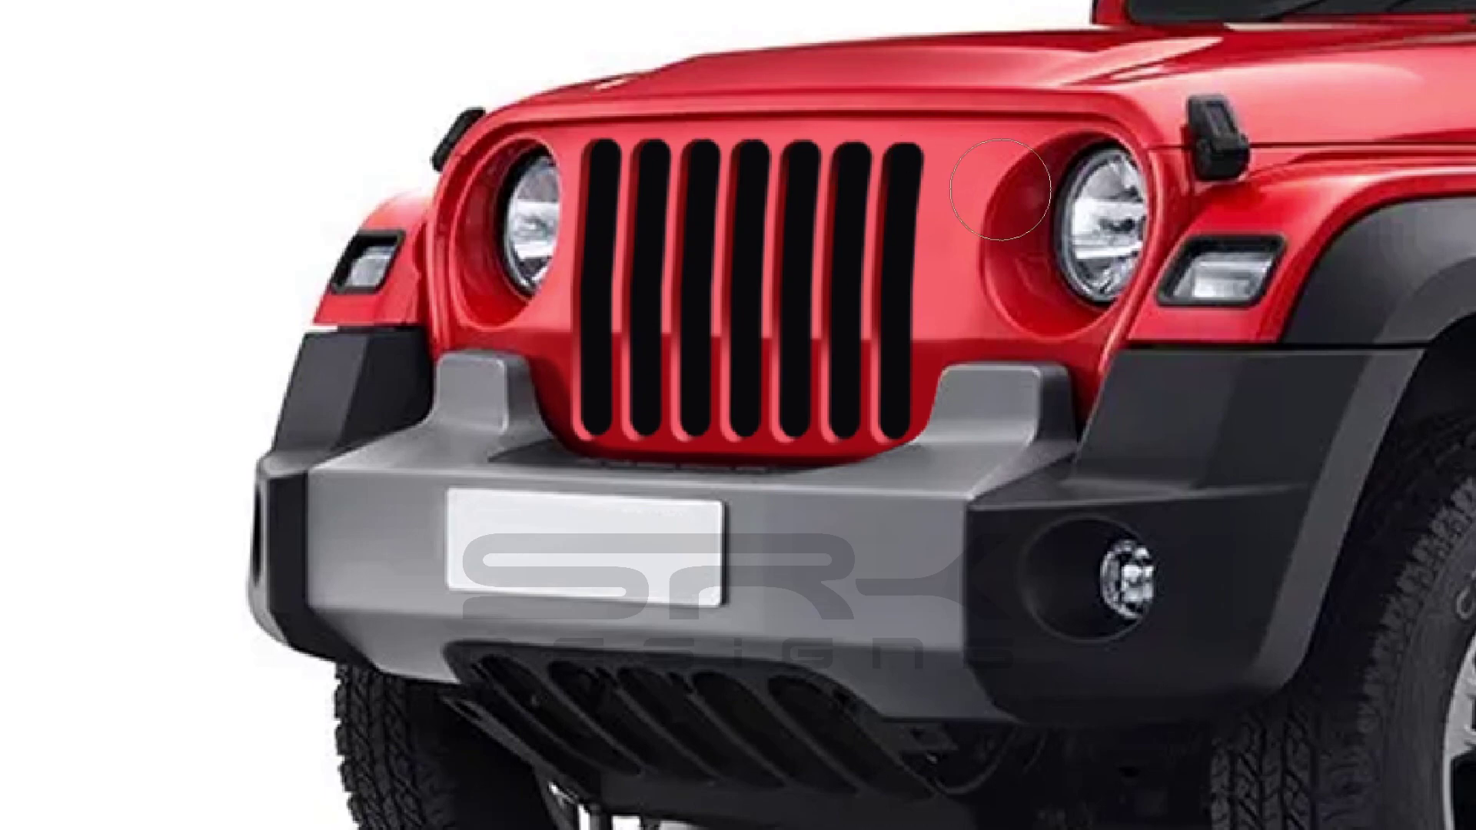
{"action": "mouse_move", "coordinate": [1035, 95]}
{"action": "left_mouse_down"}
{"action": "mouse_move", "coordinate": [974, 327]}
{"action": "mouse_move", "coordinate": [875, 372]}
{"action": "left_mouse_up"}
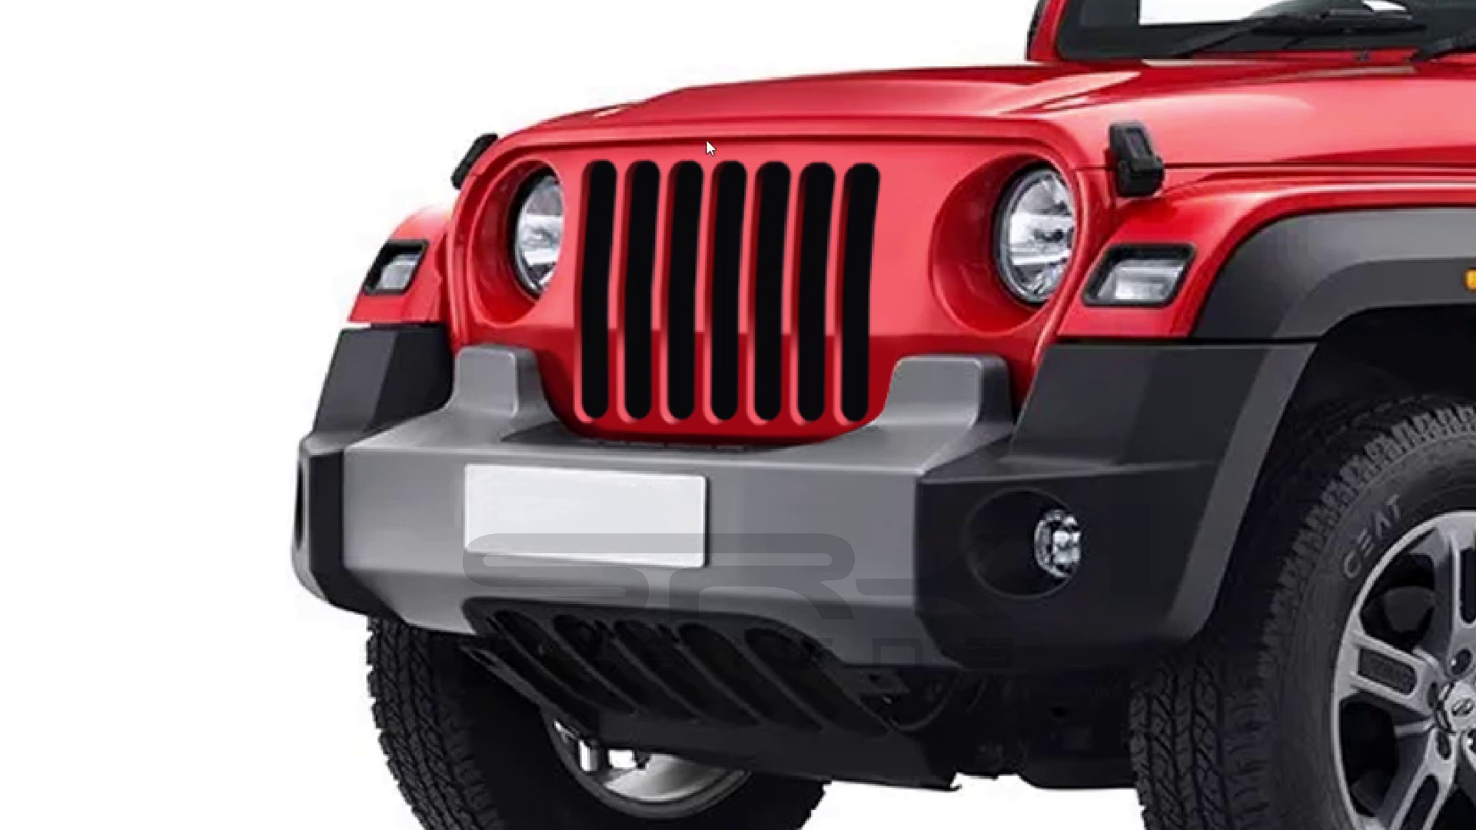
- Draw a thin white vertical bar and repeat it at equal spacing across the grille
{"action": "left_click_drag", "start_coordinate": [677, 109], "coordinate": [678, 597]}
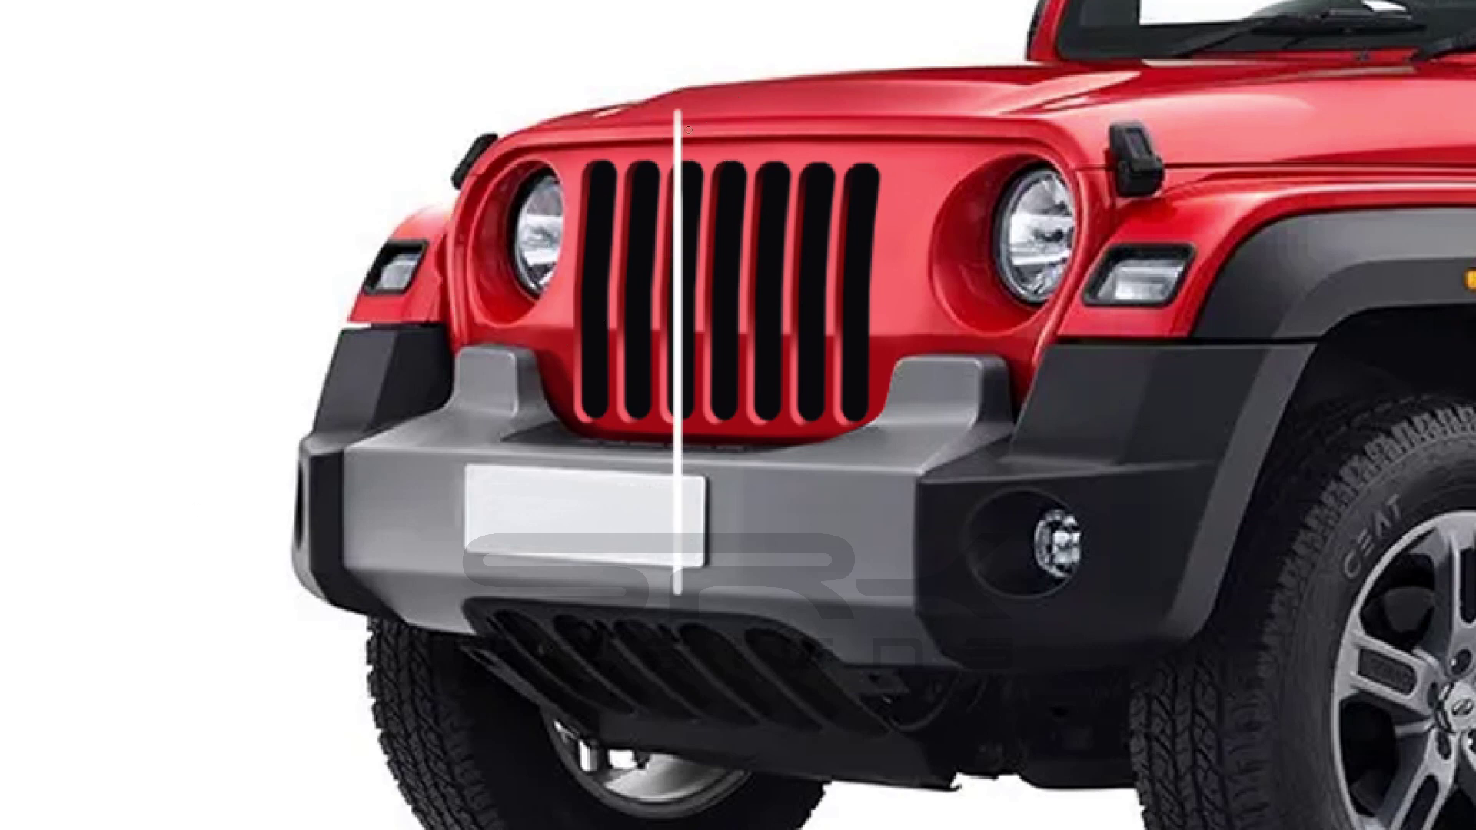
{"action": "left_click_drag", "start_coordinate": [681, 372], "coordinate": [711, 371], "text": "alt"}
{"action": "key", "text": "ctrl+d"}
{"action": "key", "text": "ctrl+d"}
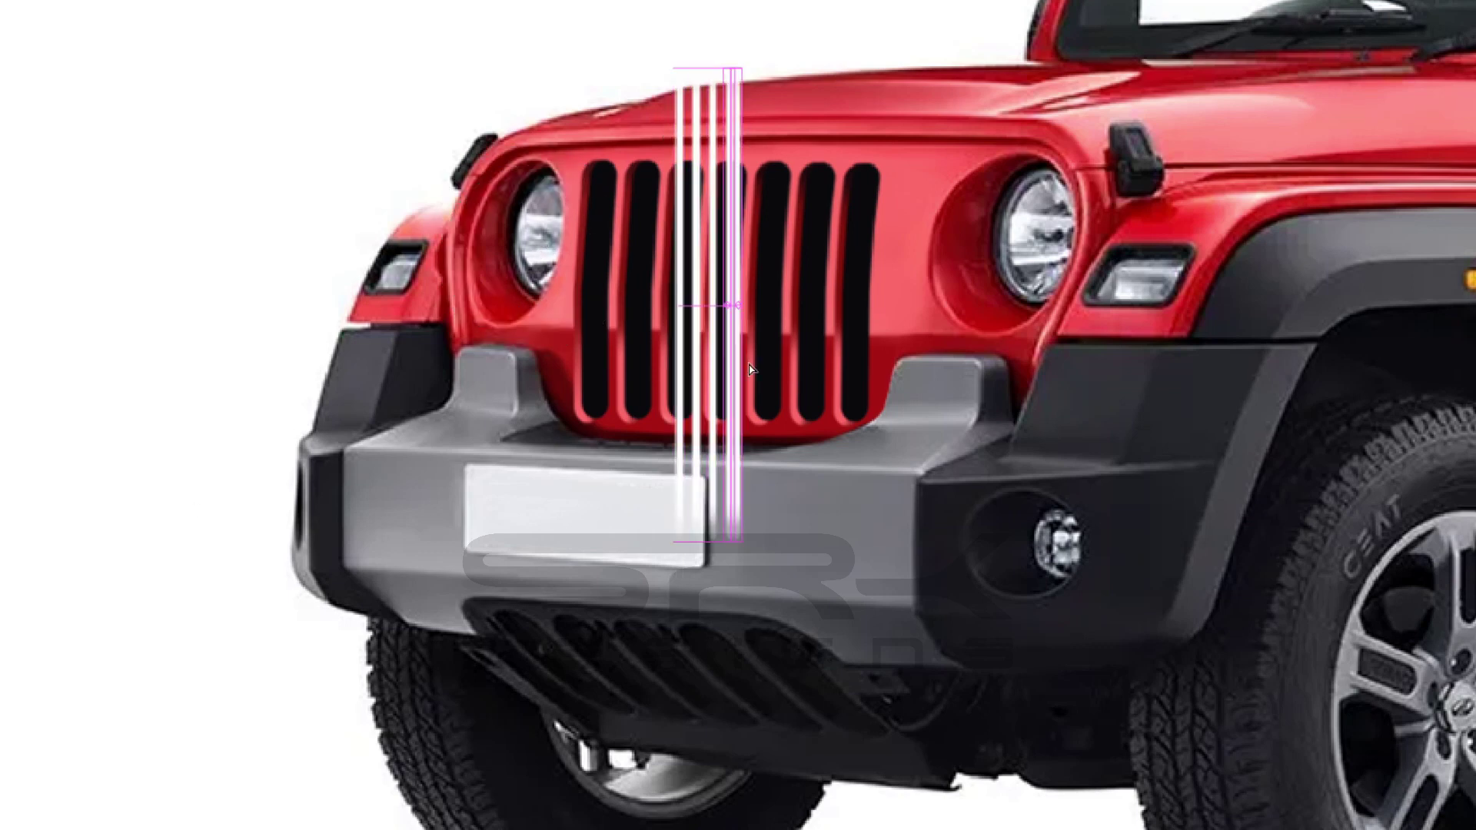
{"action": "key", "text": "ctrl+d"}
{"action": "key", "text": "ctrl+d"}
{"action": "key", "text": "ctrl+d"}
{"action": "key", "text": "ctrl+d"}
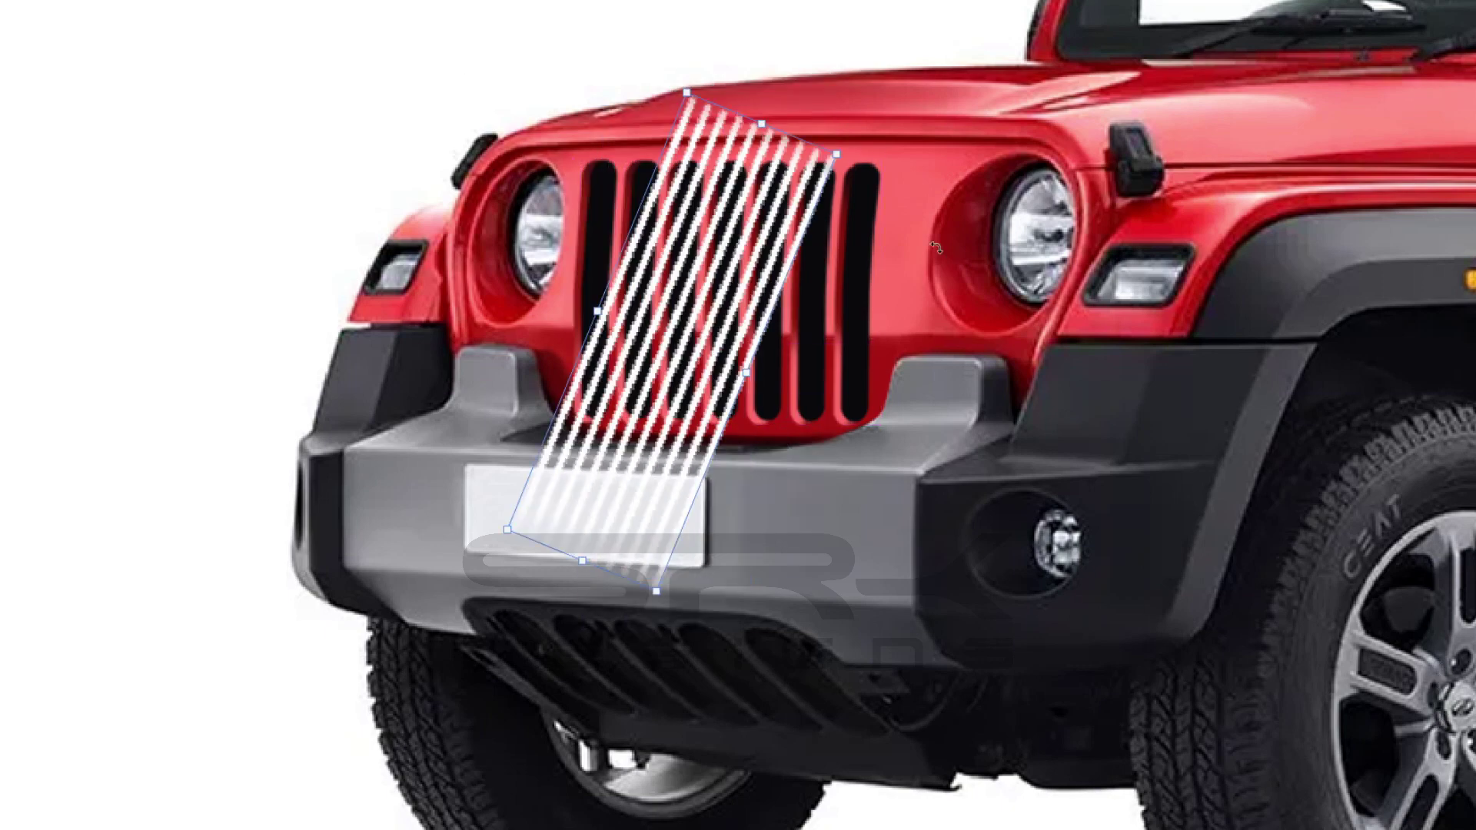
- Duplicate the white bar set, shift it right, and rotate both sets together into a mesh
{"action": "left_click_drag", "start_coordinate": [872, 265], "coordinate": [821, 175]}
{"action": "key", "text": "ctrl+z"}
{"action": "key", "text": "ctrl+d"}
{"action": "key", "text": "ctrl+d"}
{"action": "key", "text": "ctrl+d"}
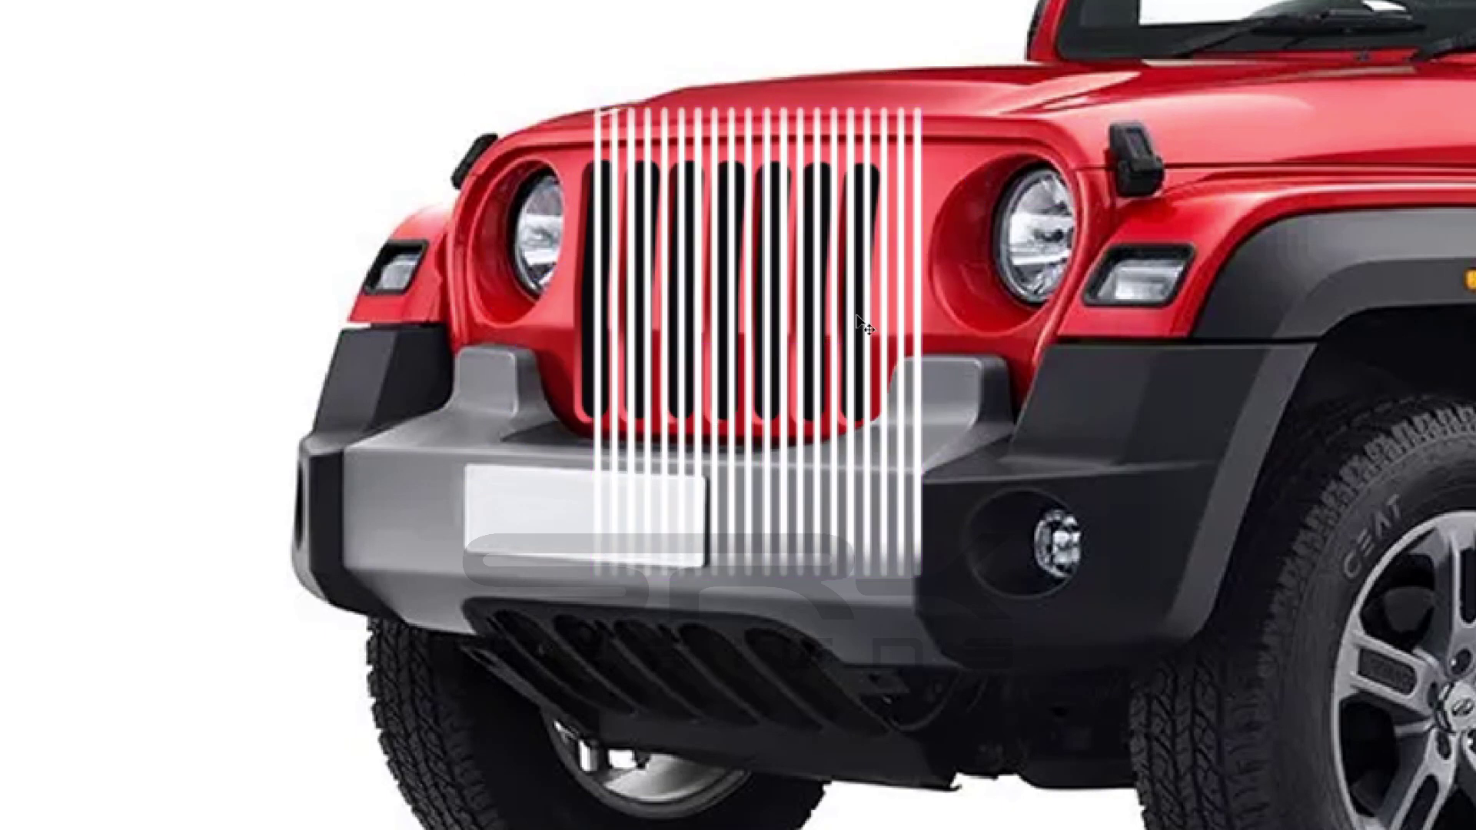
{"action": "mouse_move", "coordinate": [792, 387]}
{"action": "left_mouse_down", "text": "alt"}
{"action": "mouse_move", "coordinate": [1124, 387]}
{"action": "mouse_move", "coordinate": [998, 385]}
{"action": "left_mouse_up", "text": "alt"}
{"action": "key", "text": "ctrl+a"}
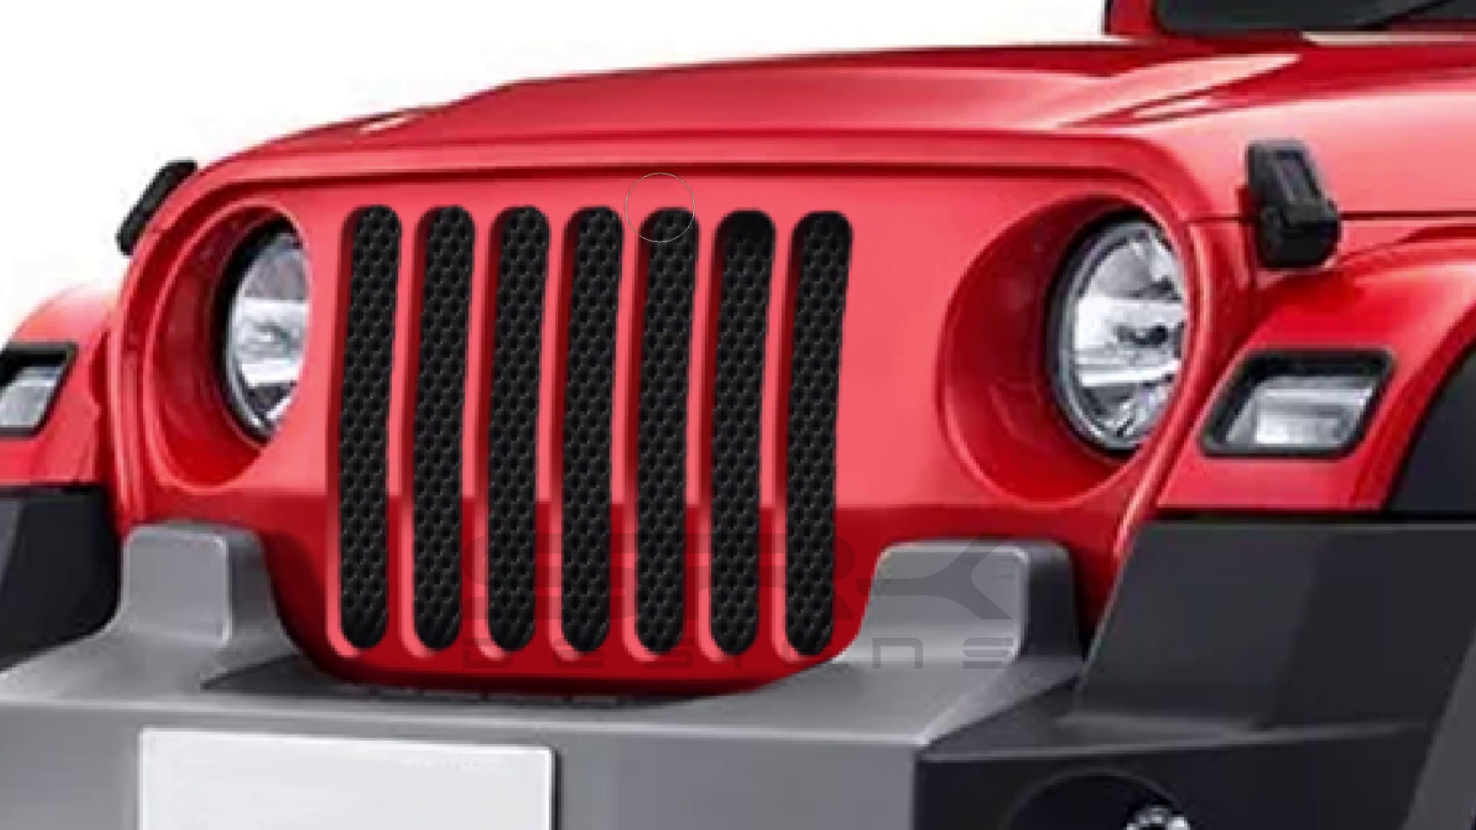
- Shade slots 3–5, a diagonal band and slots 6–7 darker, then select the front rim
{"action": "left_click_drag", "start_coordinate": [659, 207], "coordinate": [345, 201]}
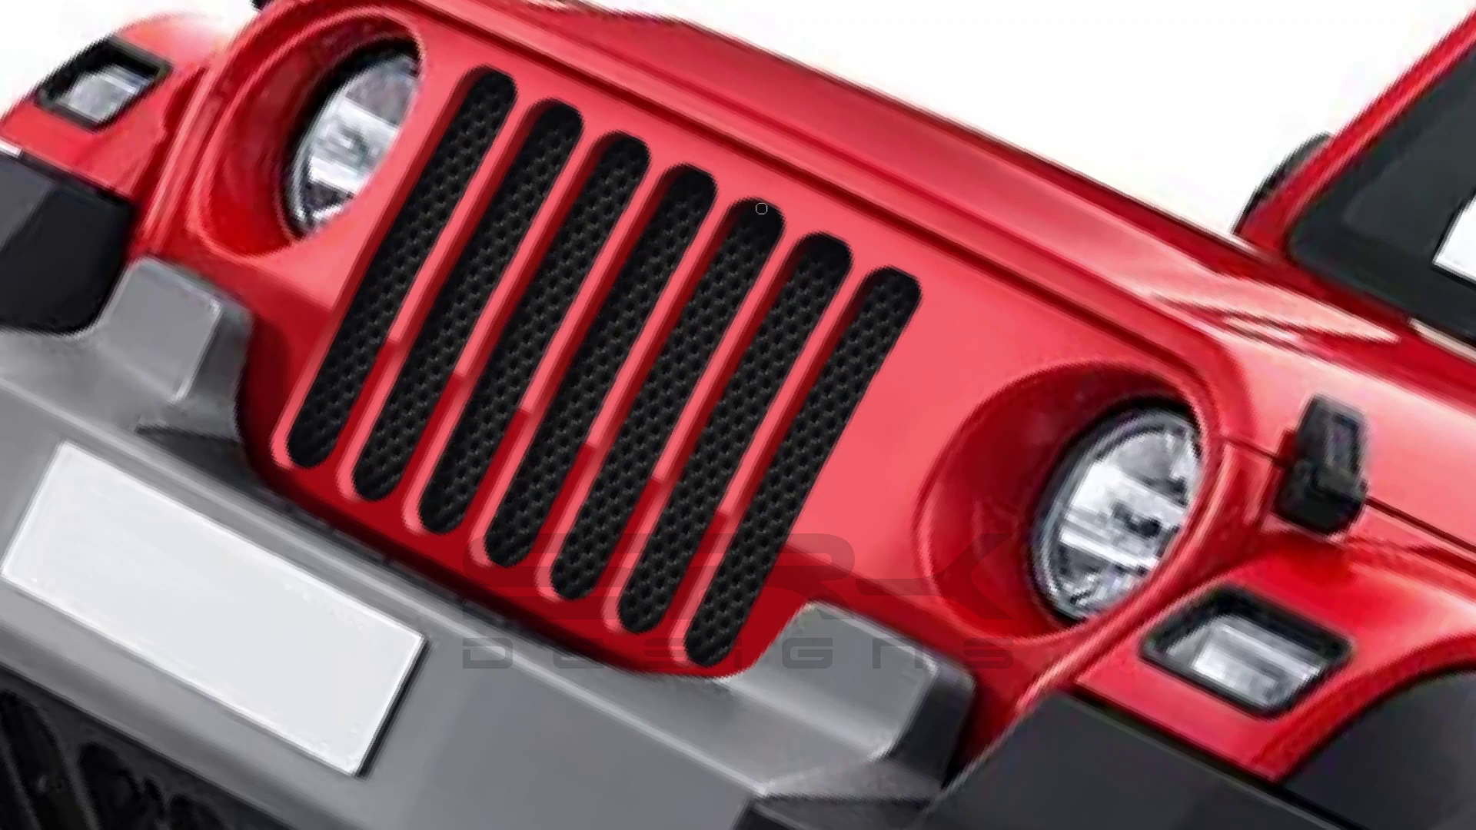
{"action": "left_click_drag", "start_coordinate": [761, 208], "coordinate": [596, 470]}
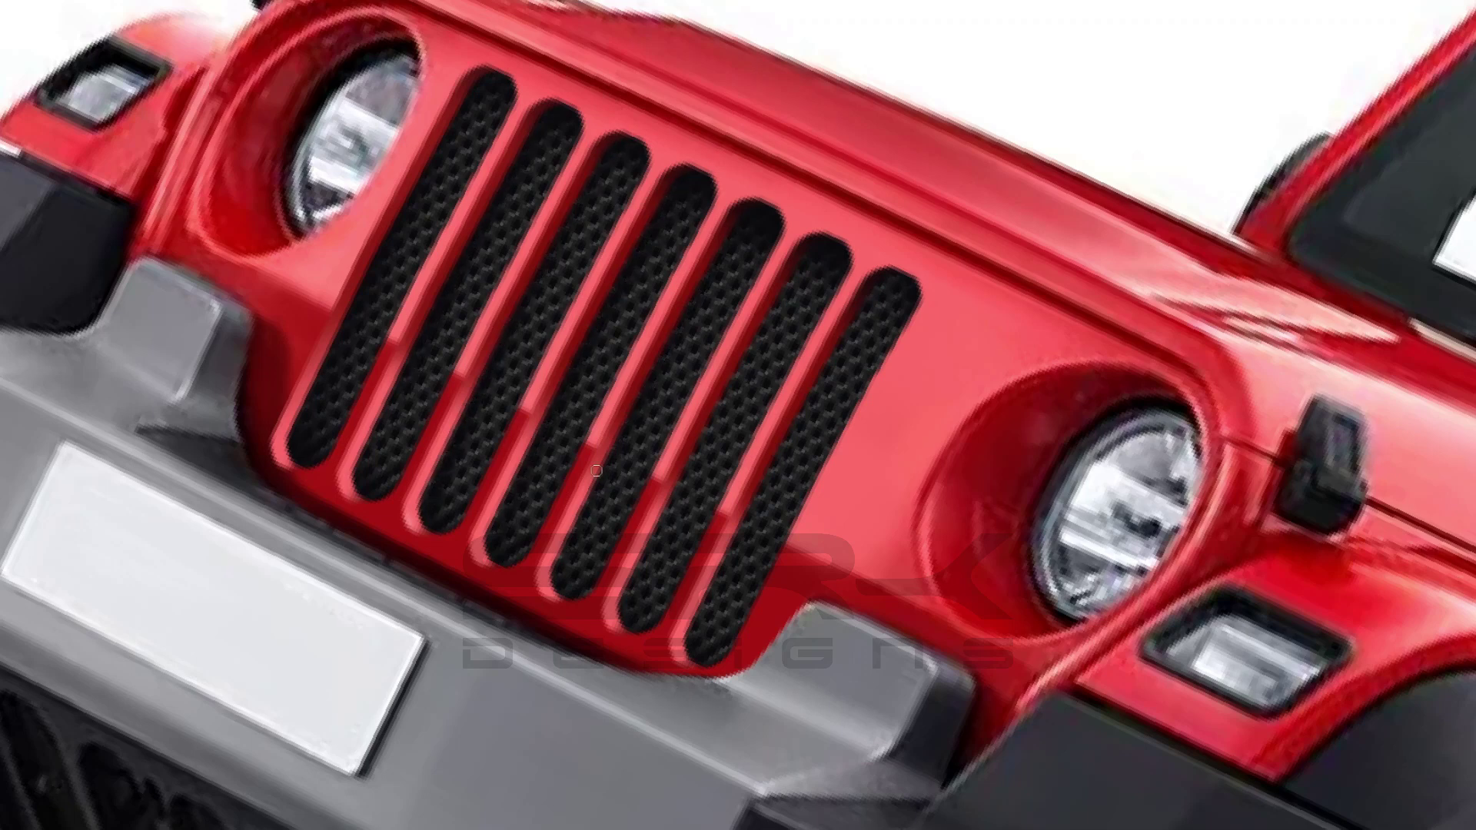
{"action": "left_click_drag", "start_coordinate": [717, 415], "coordinate": [753, 513]}
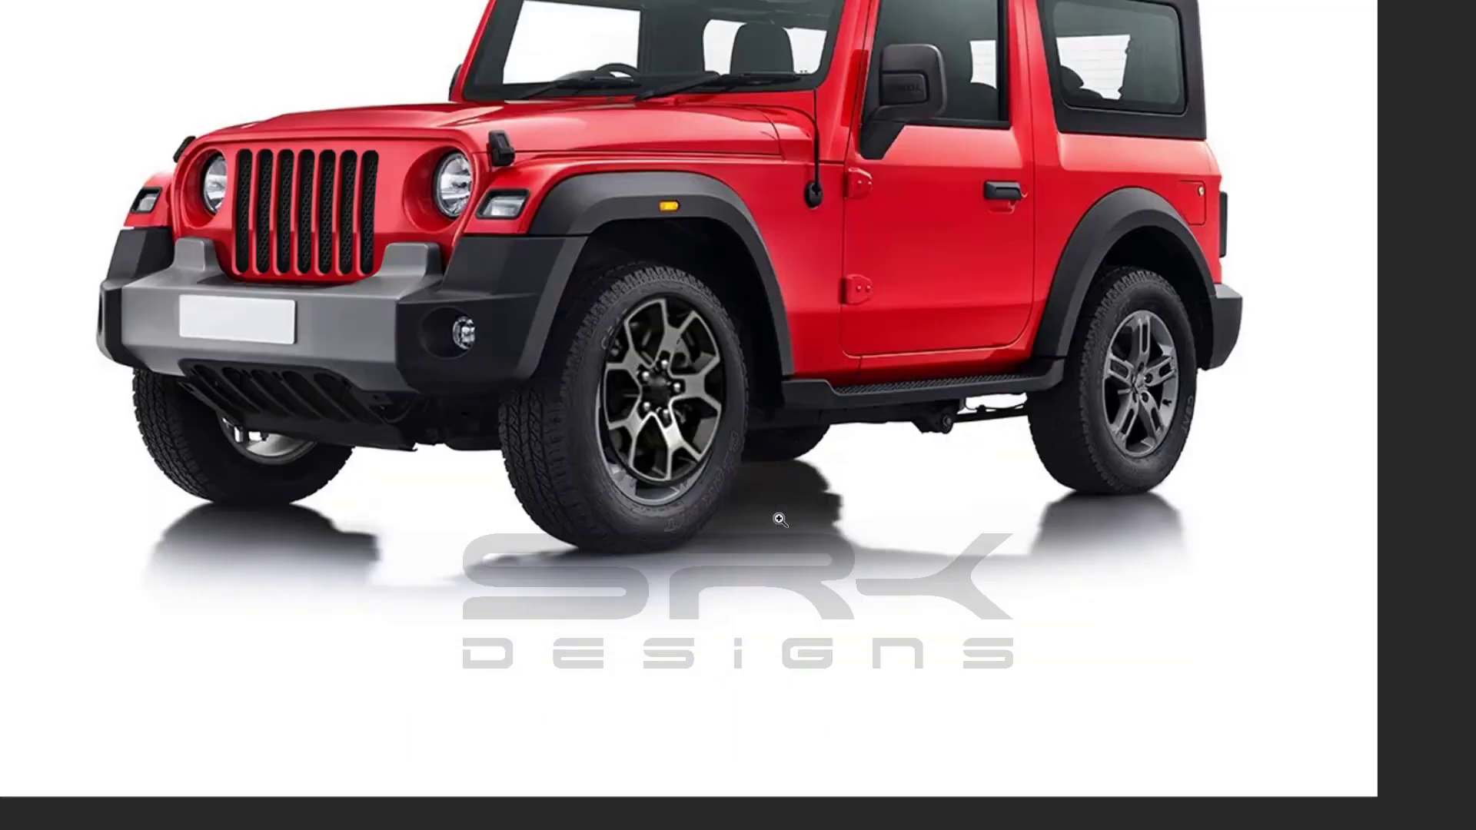
{"action": "left_click", "coordinate": [779, 520]}
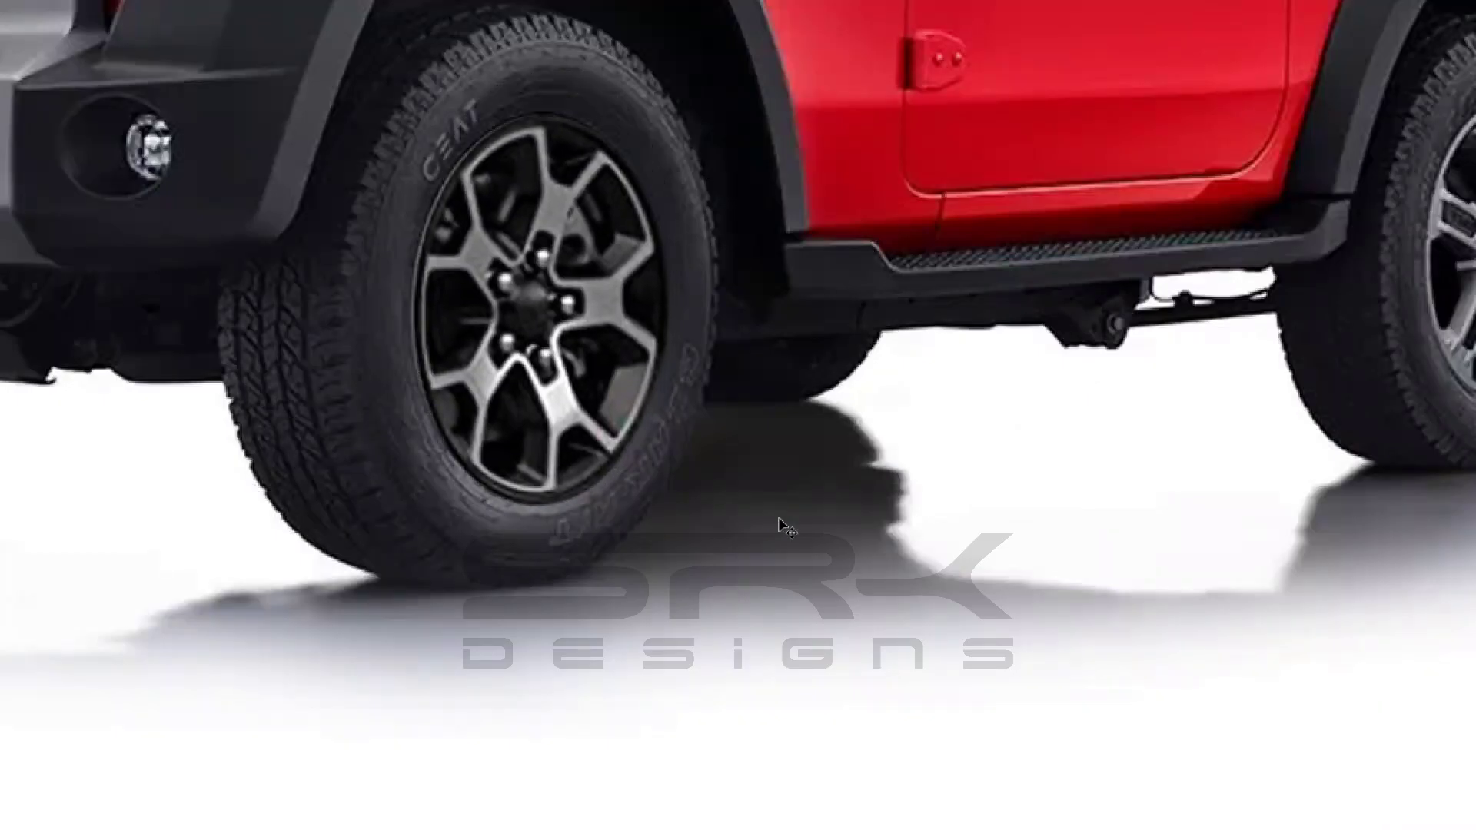
- Confirm the front rim, then copy it to the rear wheel and narrow it to fit
{"action": "key", "text": "ctrl+t"}
{"action": "key", "text": "Return"}
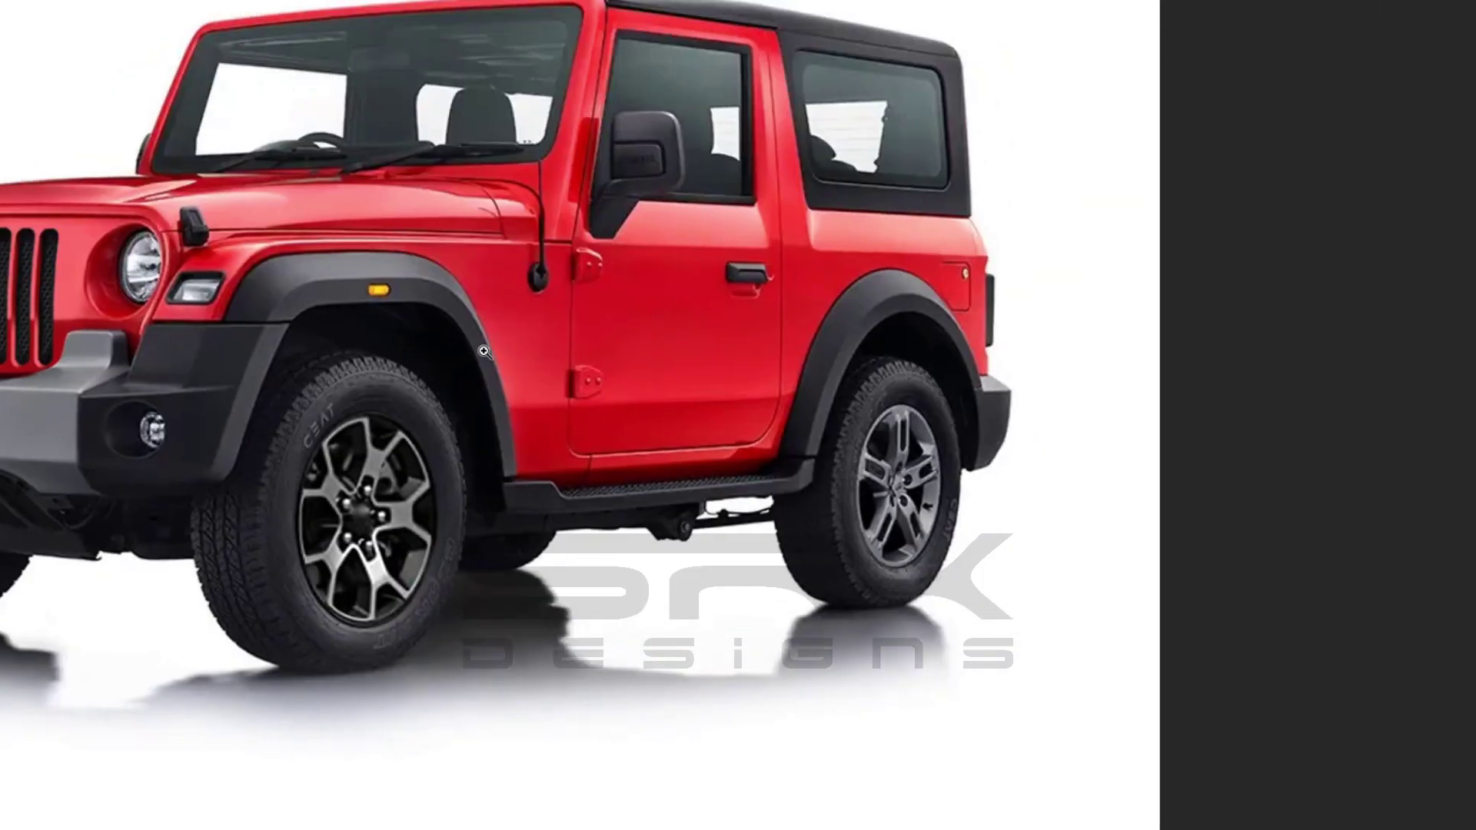
{"action": "left_click_drag", "start_coordinate": [764, 486], "coordinate": [1313, 454]}
{"action": "key", "text": "ctrl+t"}
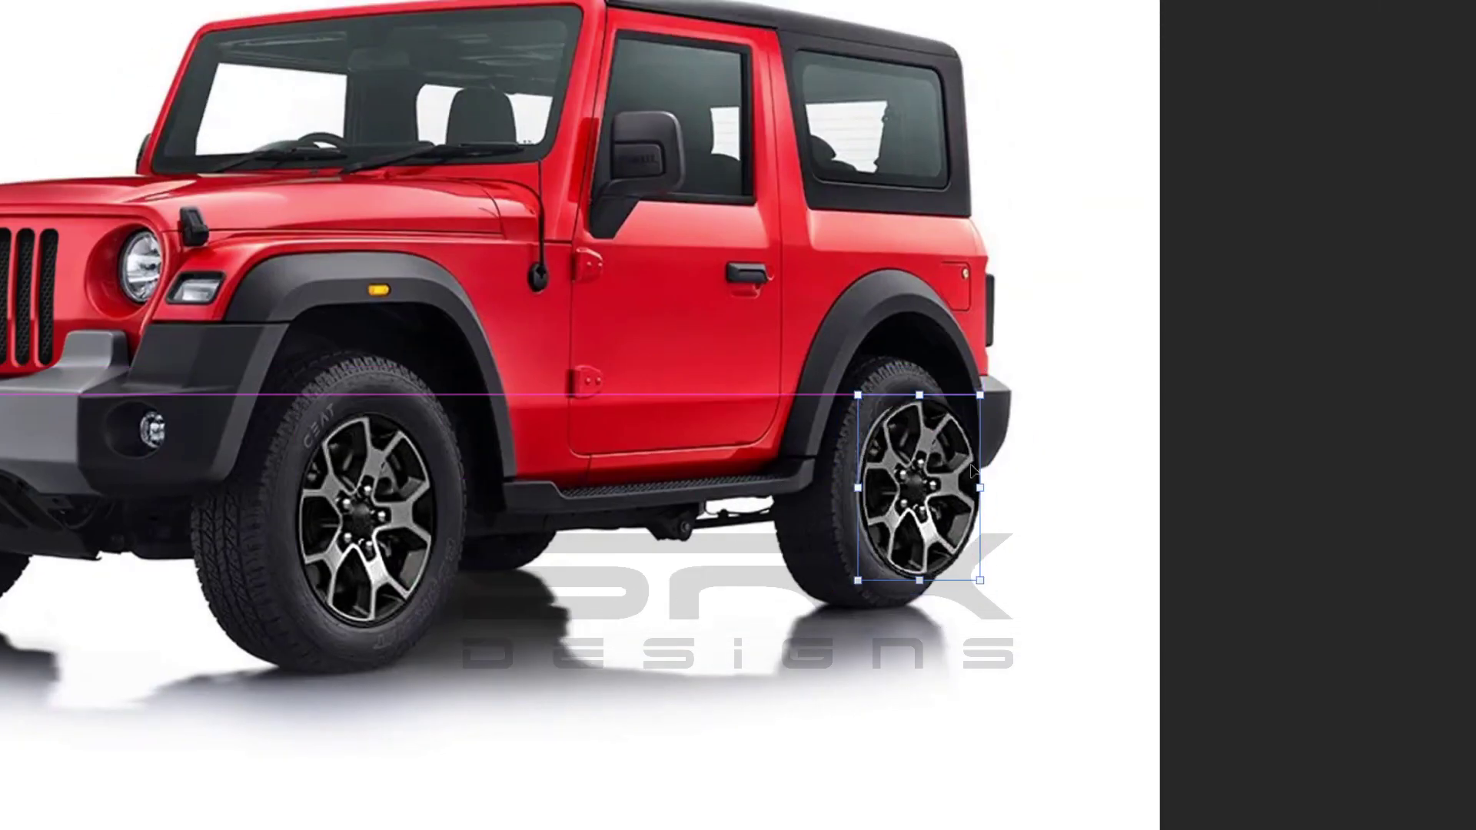
{"action": "left_click_drag", "start_coordinate": [989, 486], "coordinate": [943, 473]}
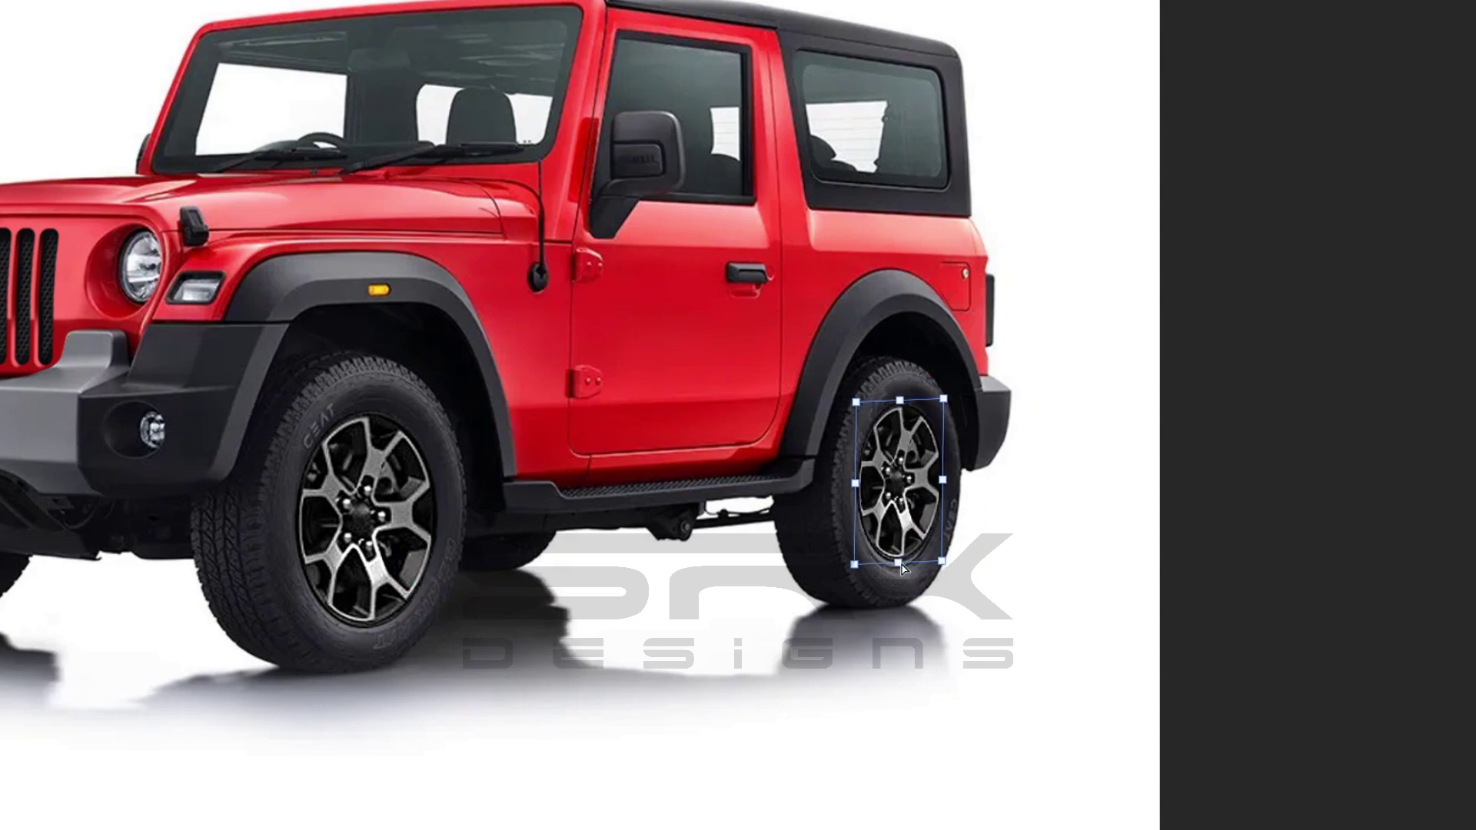
{"action": "key", "text": "Return"}
{"action": "key", "text": "ctrl+minus"}
{"action": "left_click", "coordinate": [812, 414]}
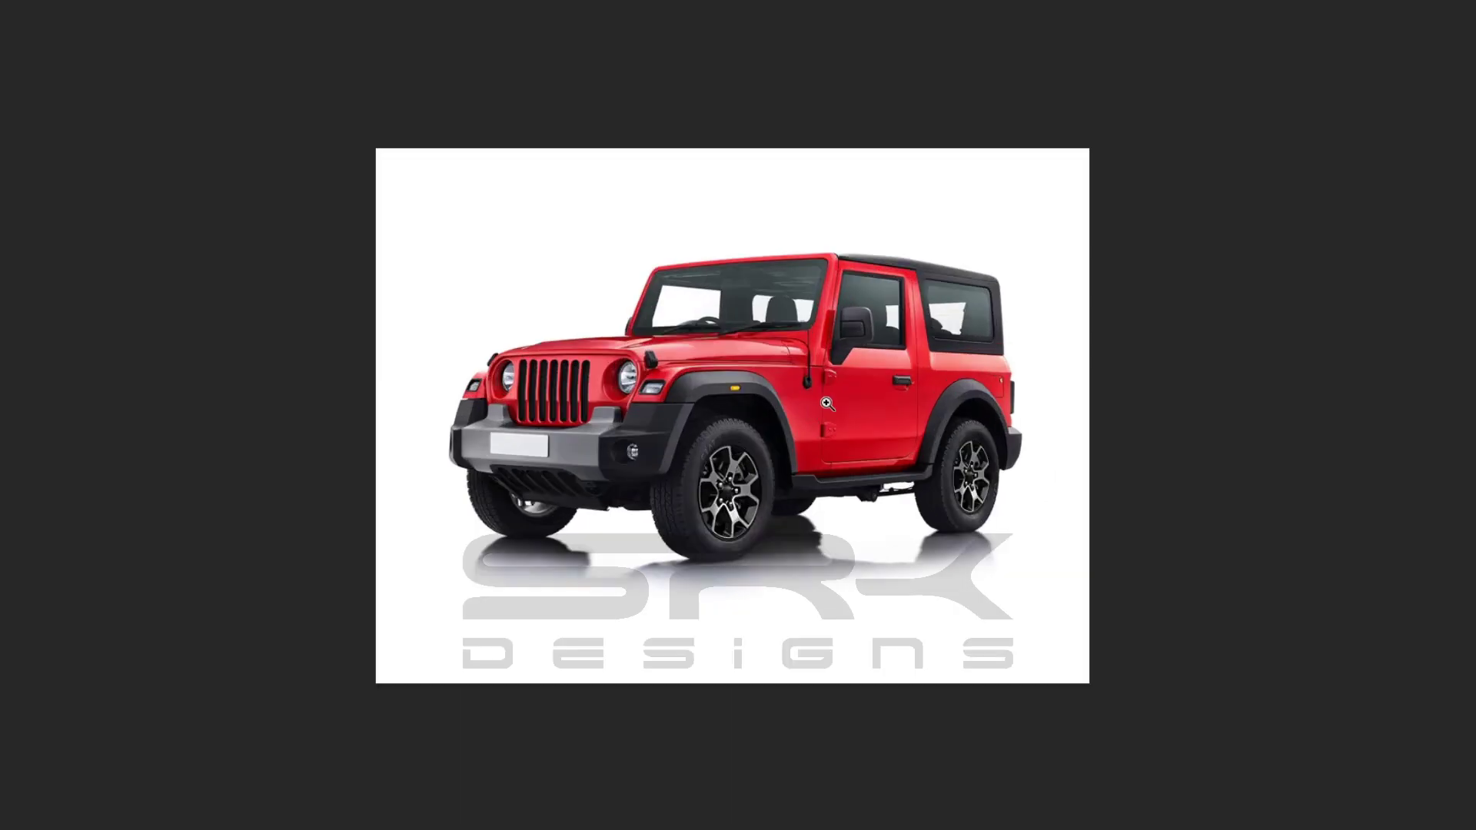
{"action": "left_click_drag", "start_coordinate": [513, 406], "coordinate": [741, 361]}
{"action": "key", "text": "r"}
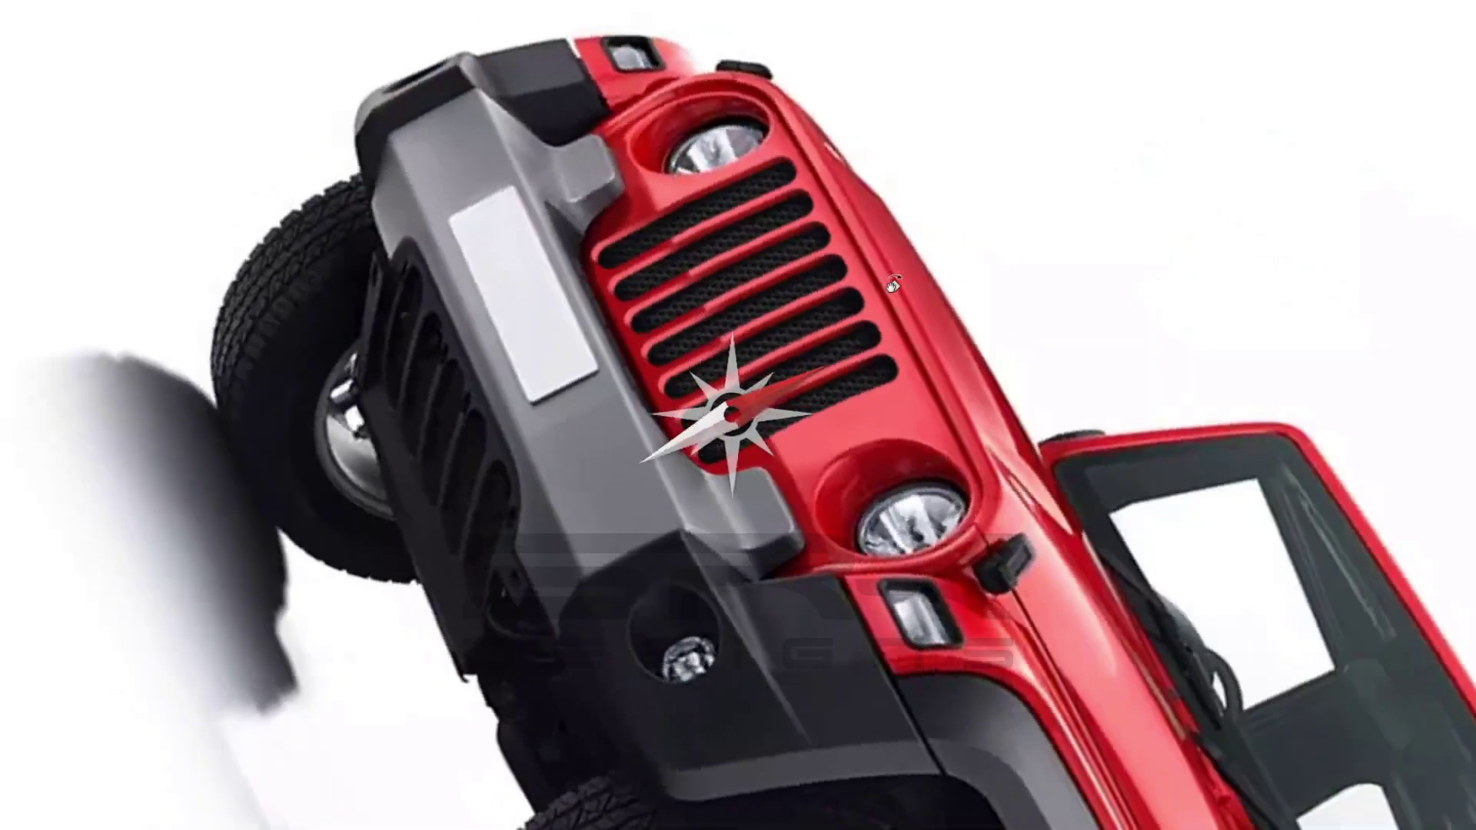
{"action": "left_click_drag", "start_coordinate": [938, 559], "coordinate": [689, 248]}
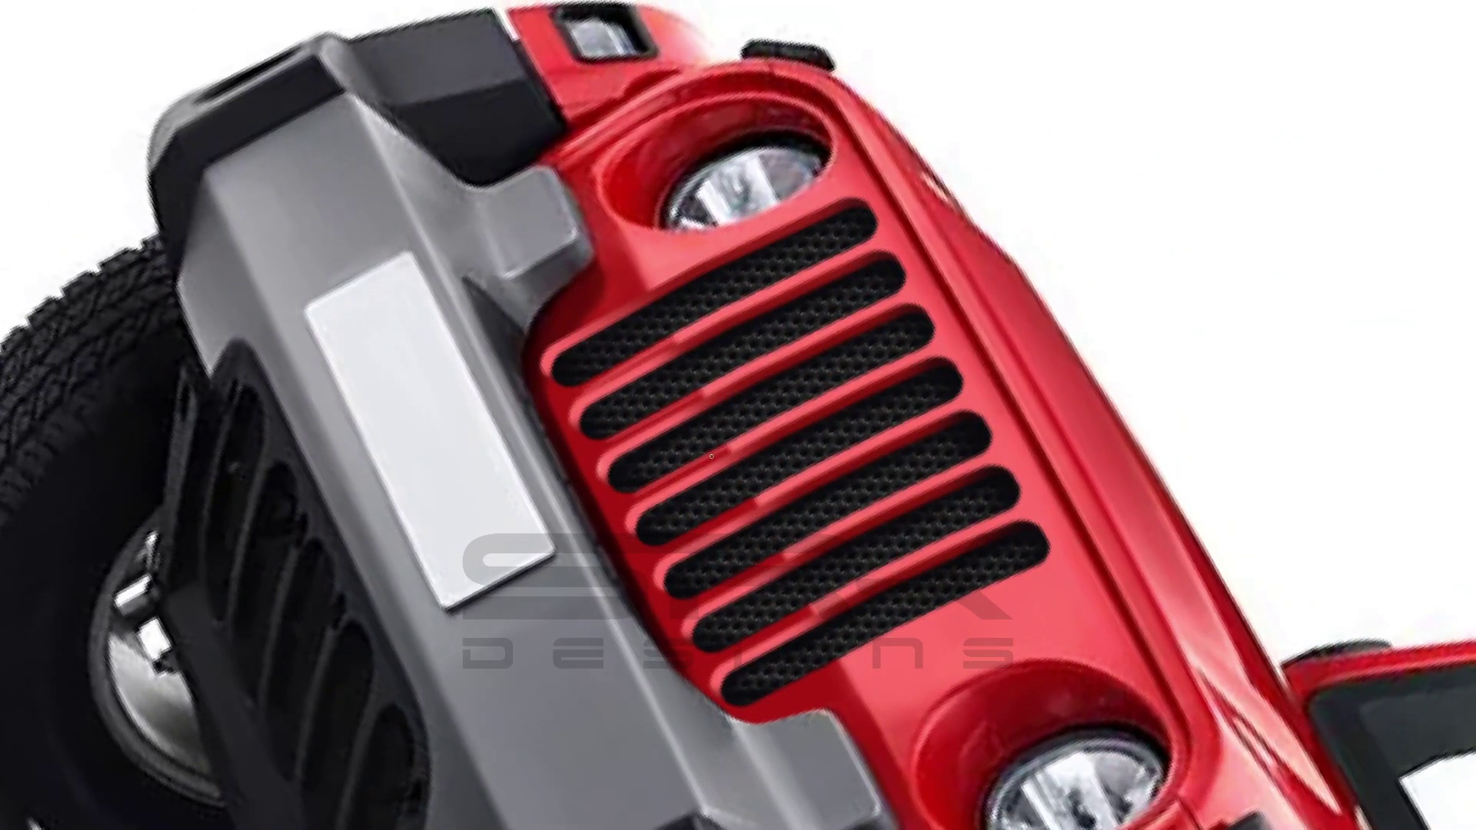
{"action": "key", "text": "Escape"}
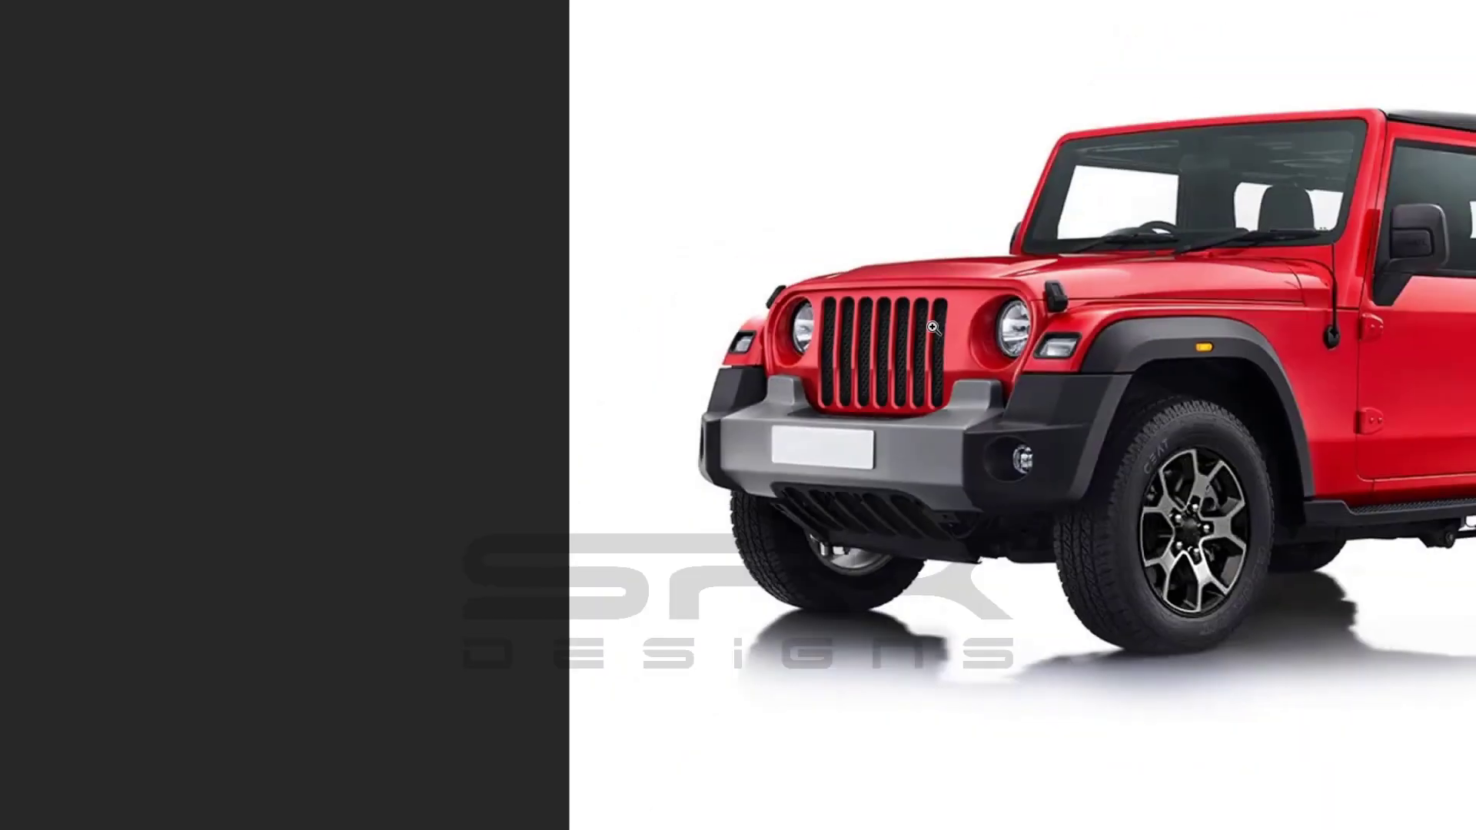
{"action": "left_click", "coordinate": [570, 383]}
{"action": "left_click", "coordinate": [571, 383]}
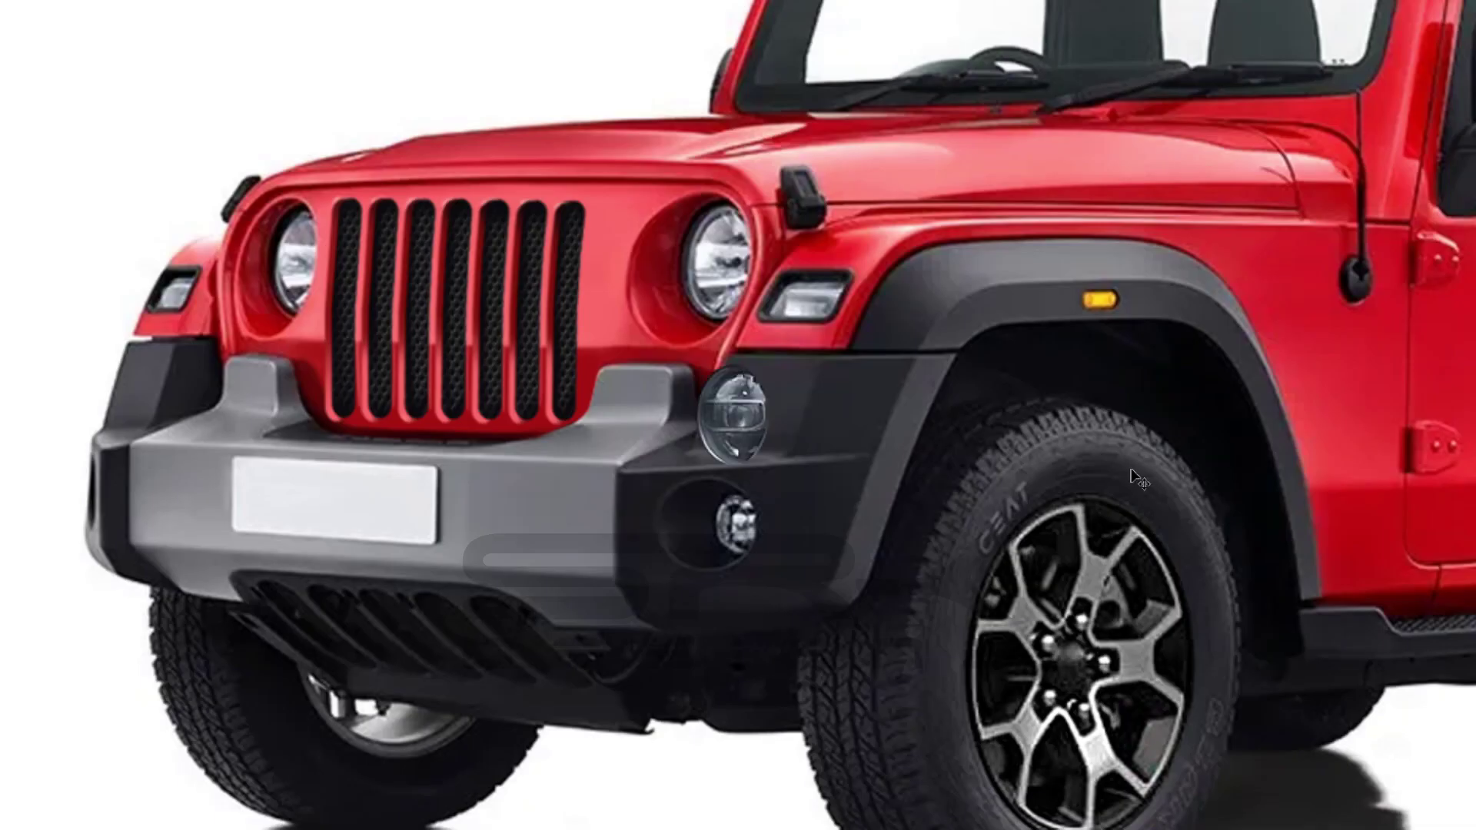
- Place the darker LED headlight image over both headlights, sized to fill each housing
{"action": "left_click_drag", "start_coordinate": [732, 415], "coordinate": [742, 252]}
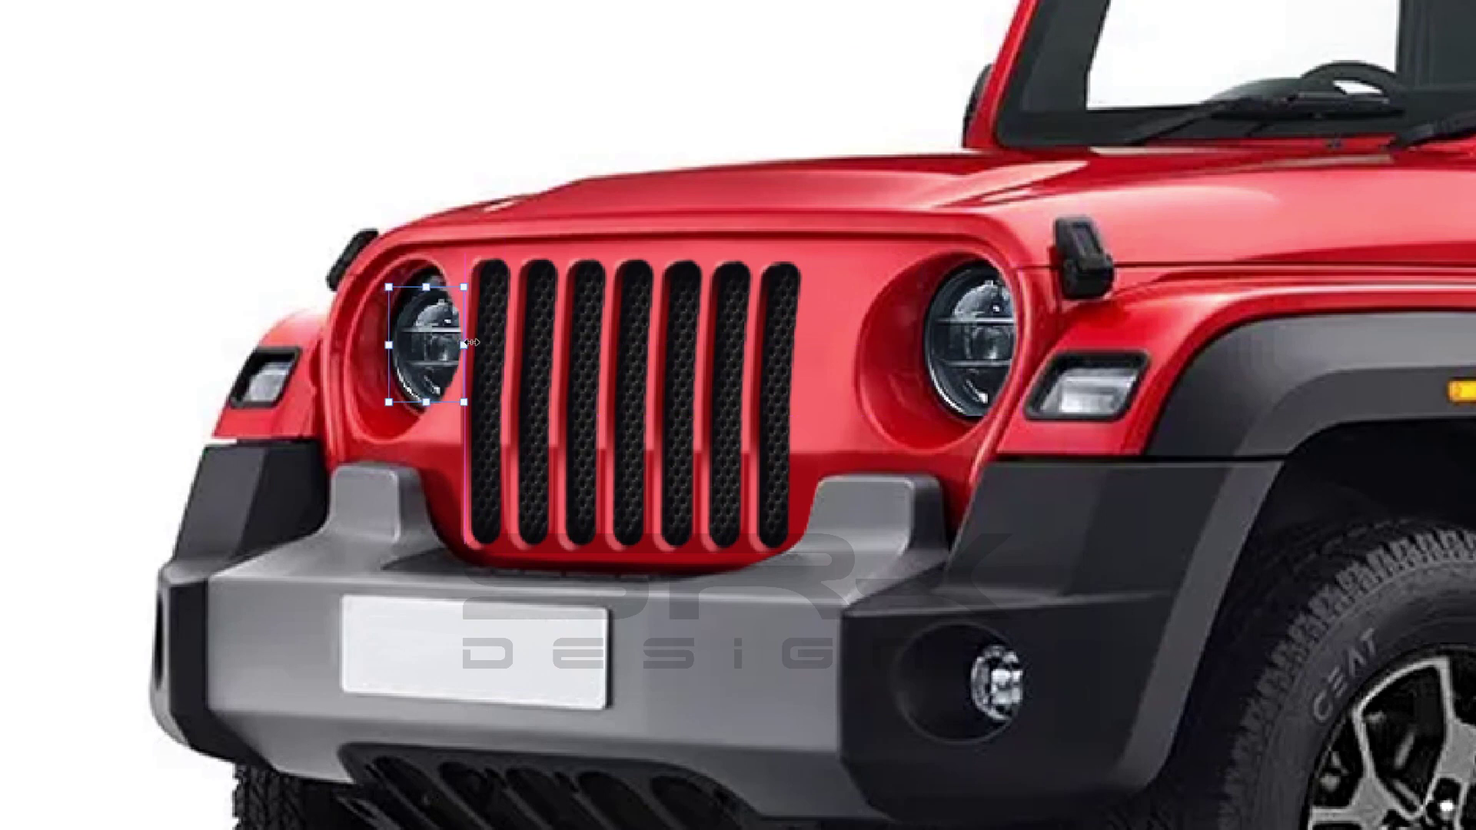
{"action": "left_click_drag", "start_coordinate": [472, 341], "coordinate": [454, 341]}
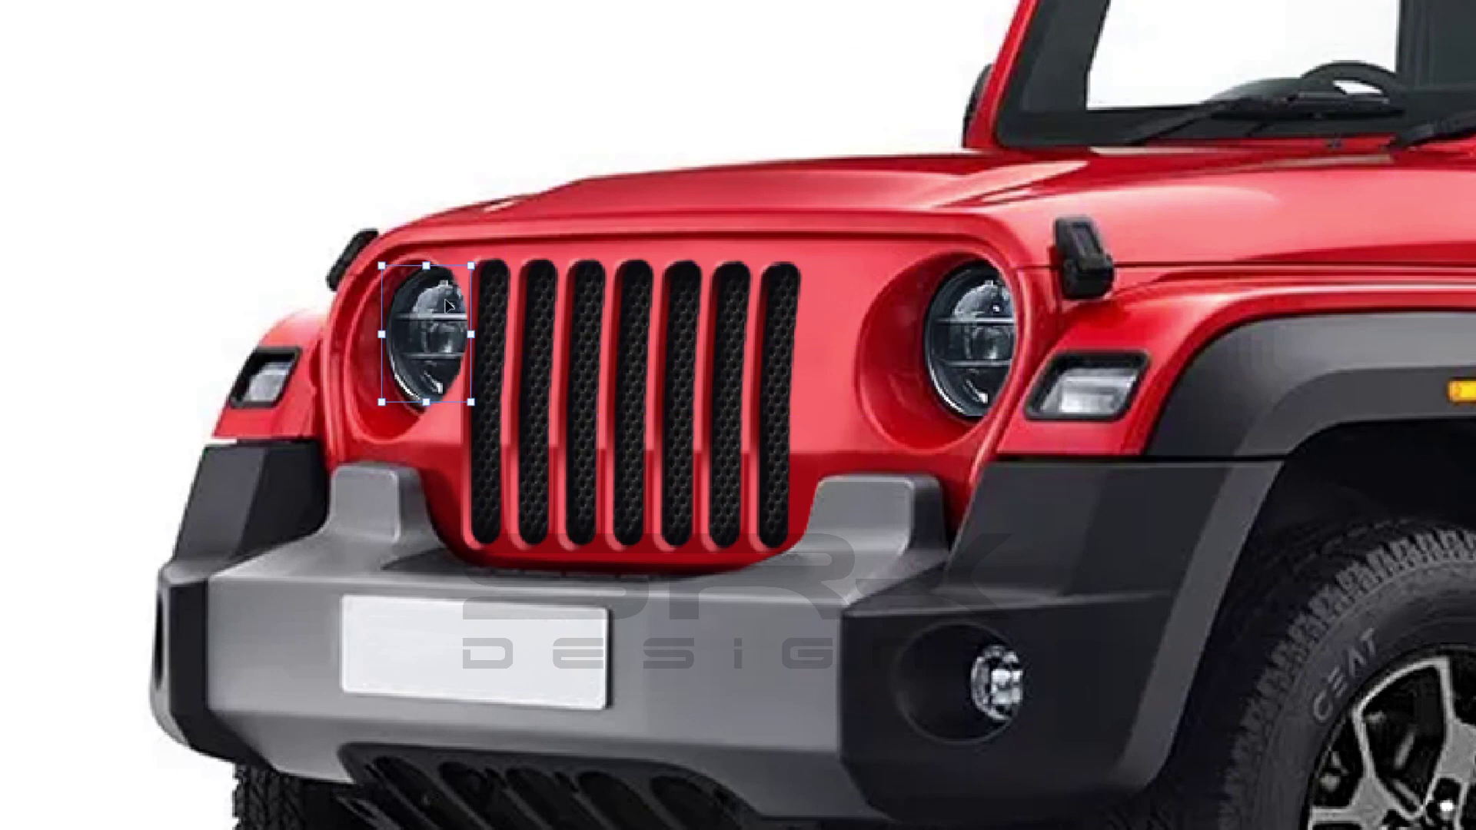
{"action": "key", "text": "Return"}
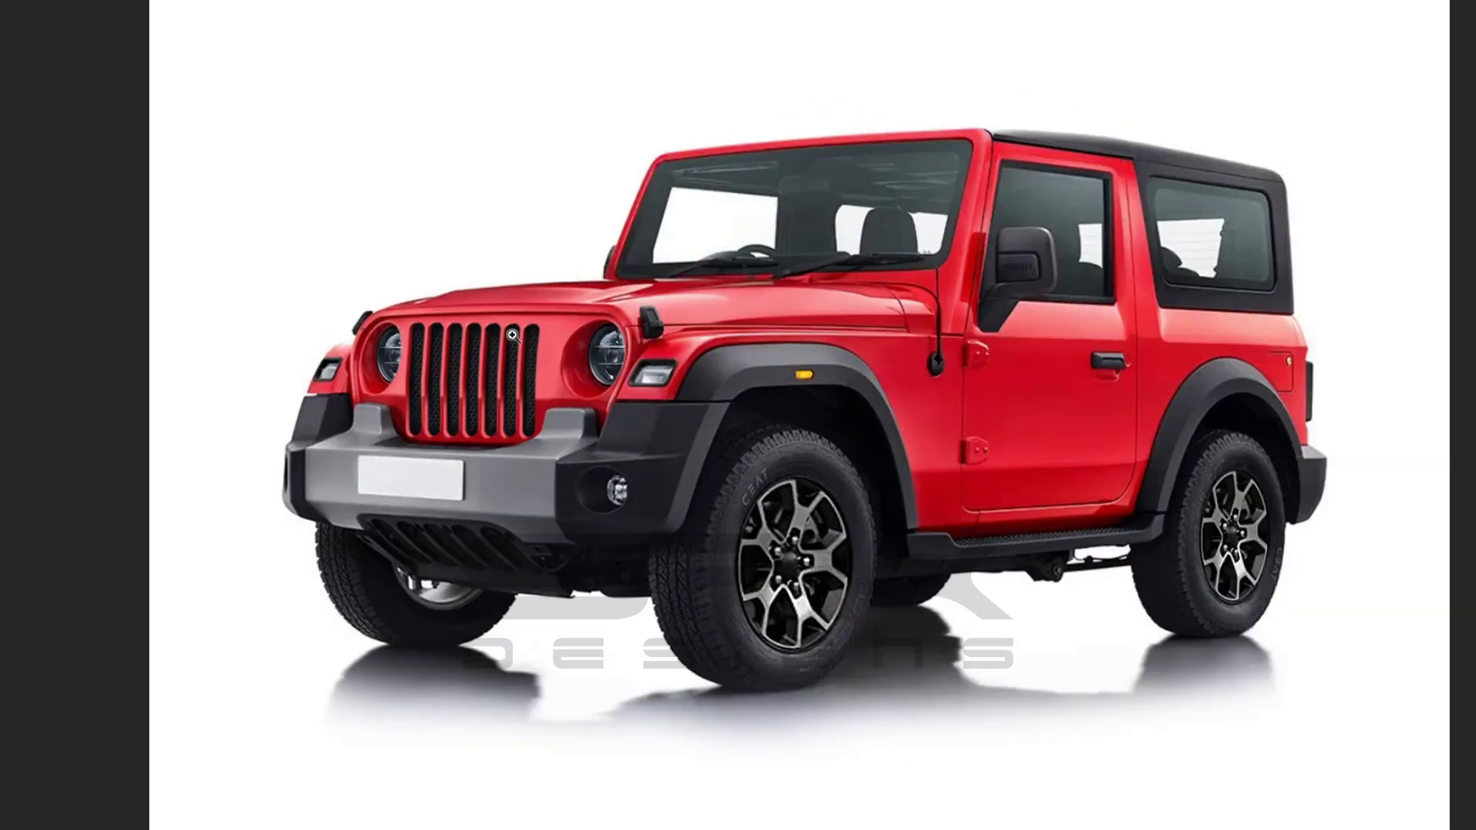
{"action": "key", "text": "ctrl+0"}
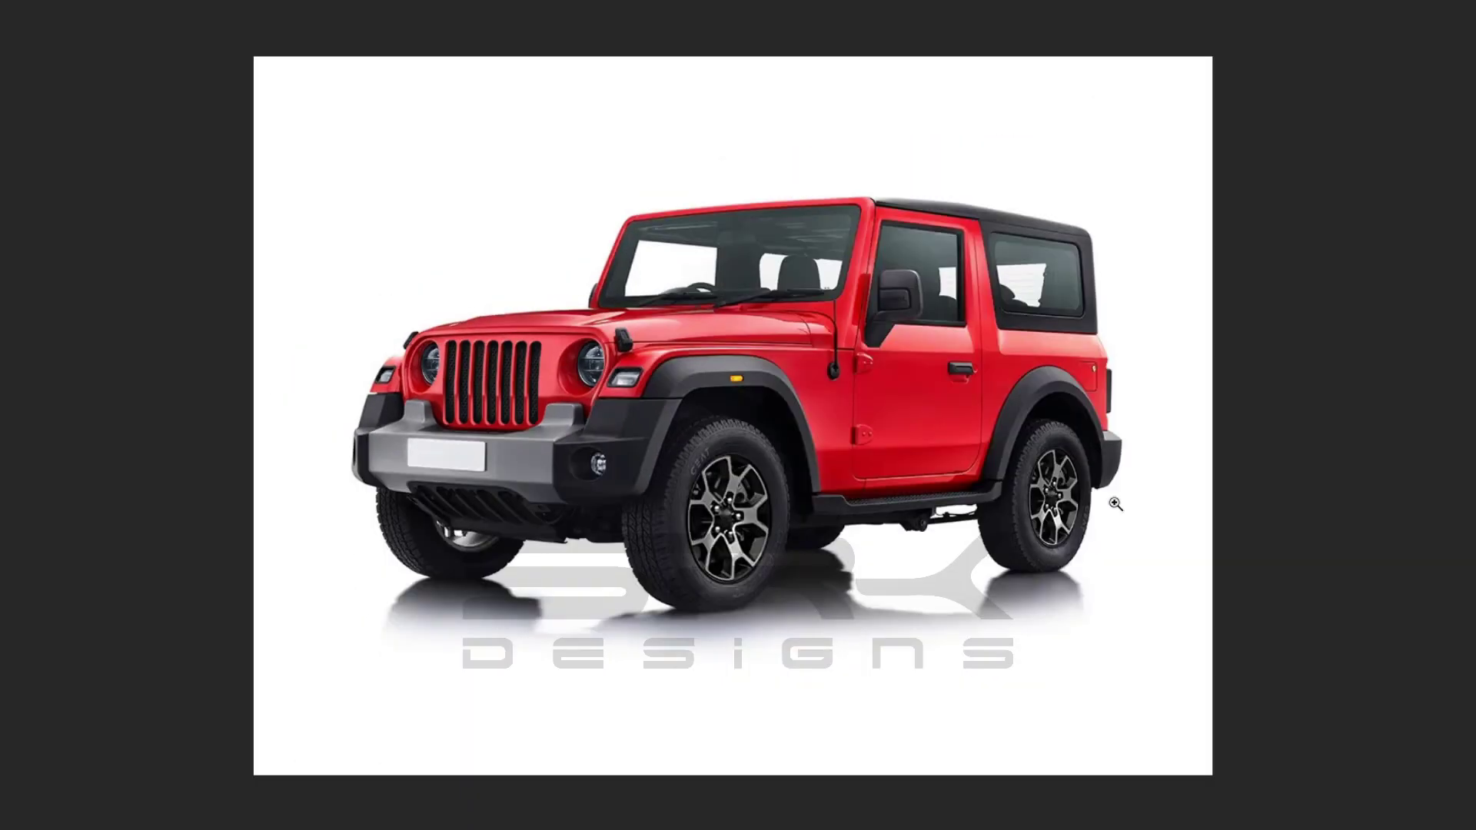
- Zoom out, then zoom back in two steps on the SUV's body
{"action": "key", "text": "ctrl+minus"}
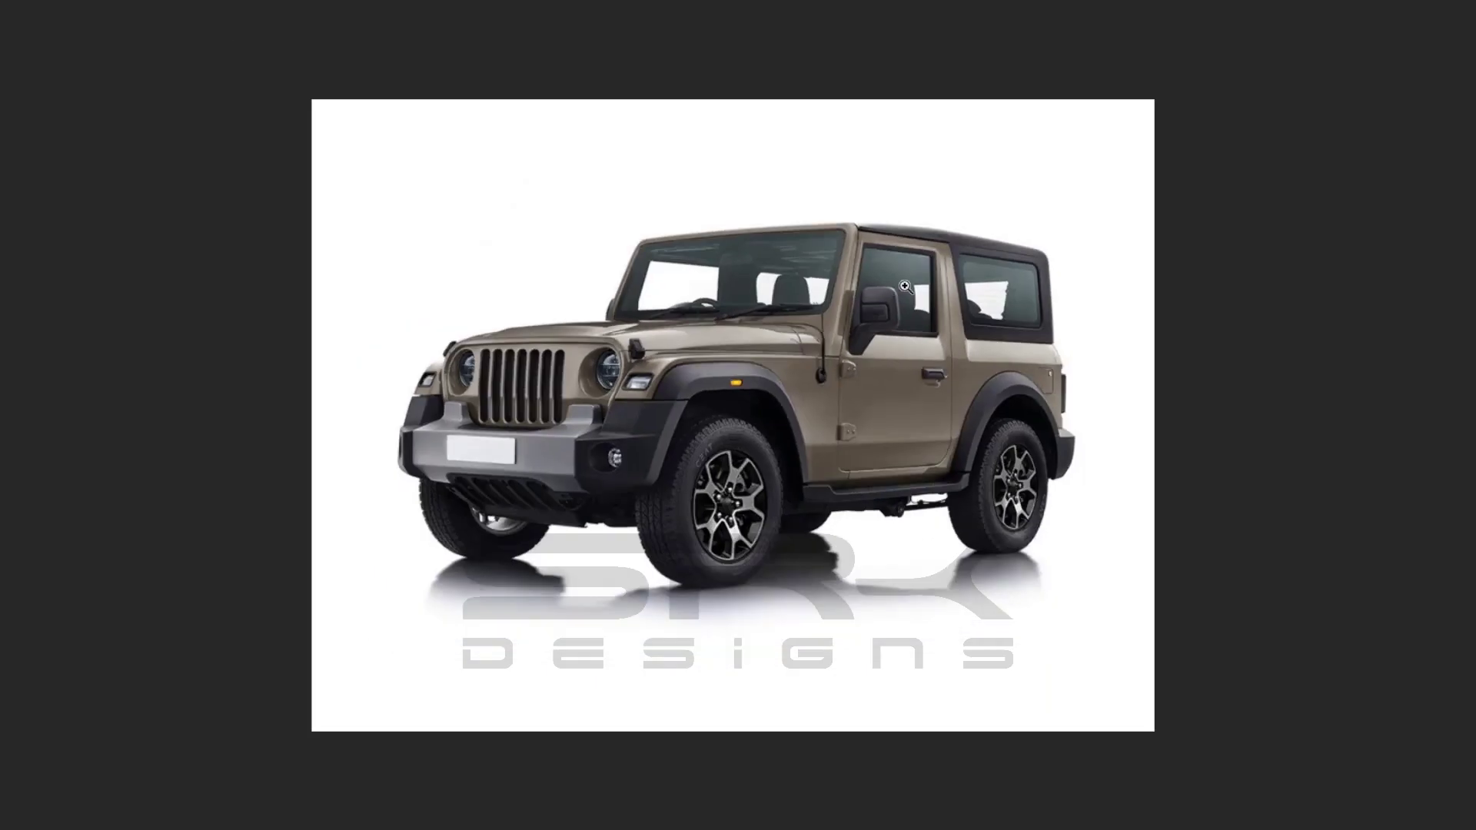
{"action": "left_click", "coordinate": [906, 287]}
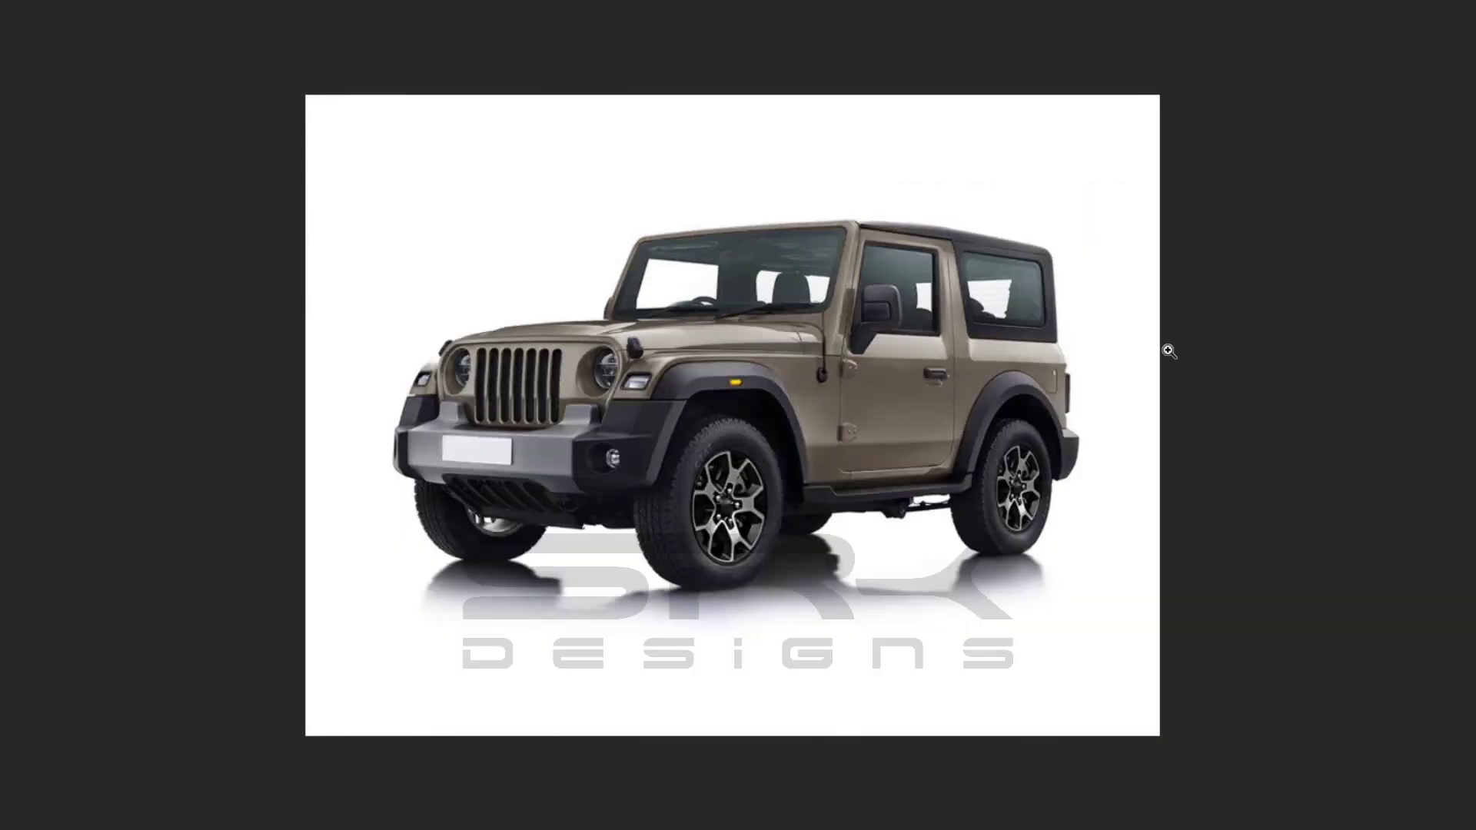
{"action": "left_click", "coordinate": [1169, 351]}
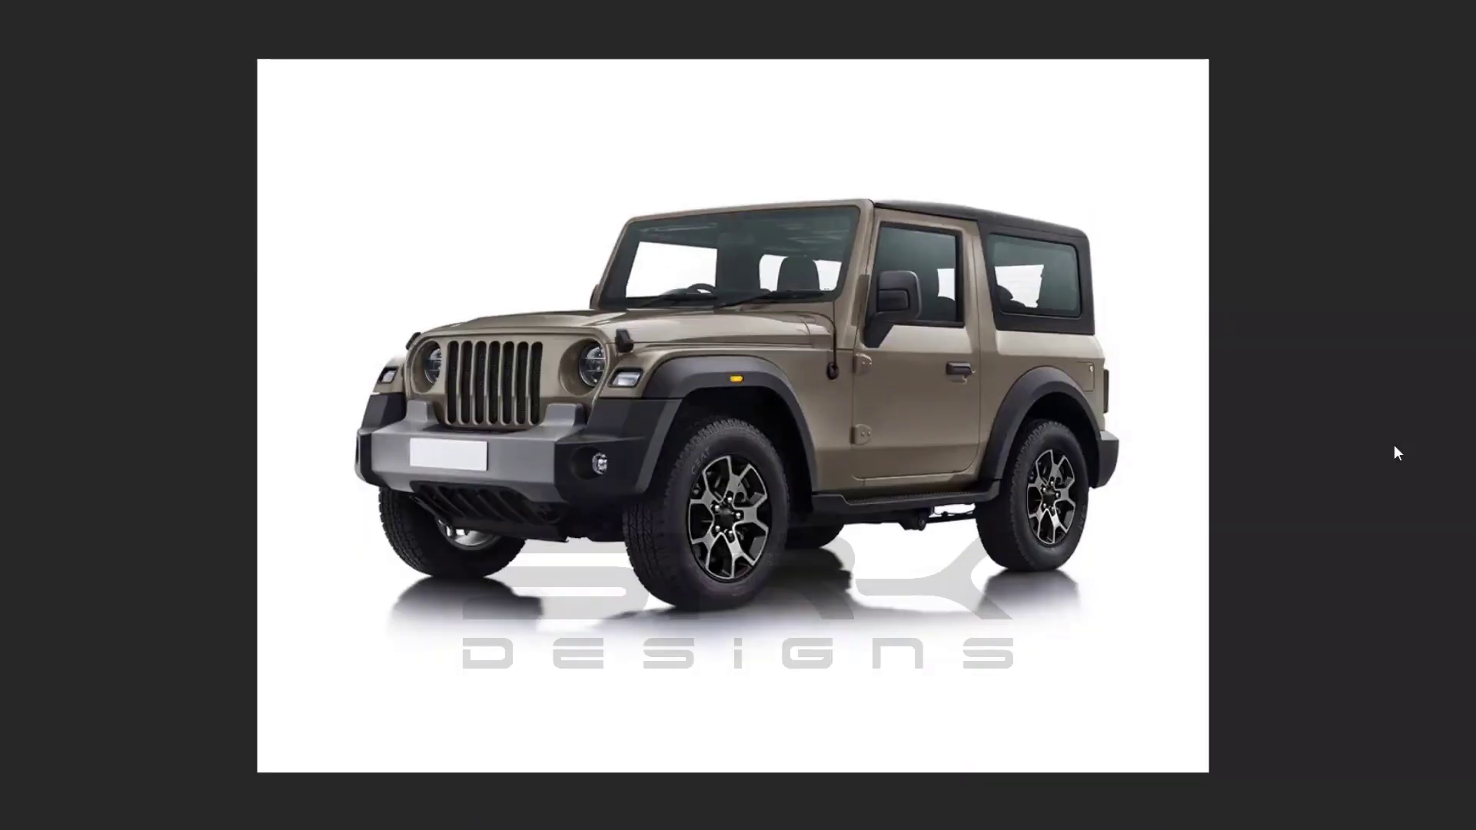
- Trace a pen outline around the grey centre section of the front bumper
{"action": "left_click", "coordinate": [508, 446]}
{"action": "left_click", "coordinate": [878, 403]}
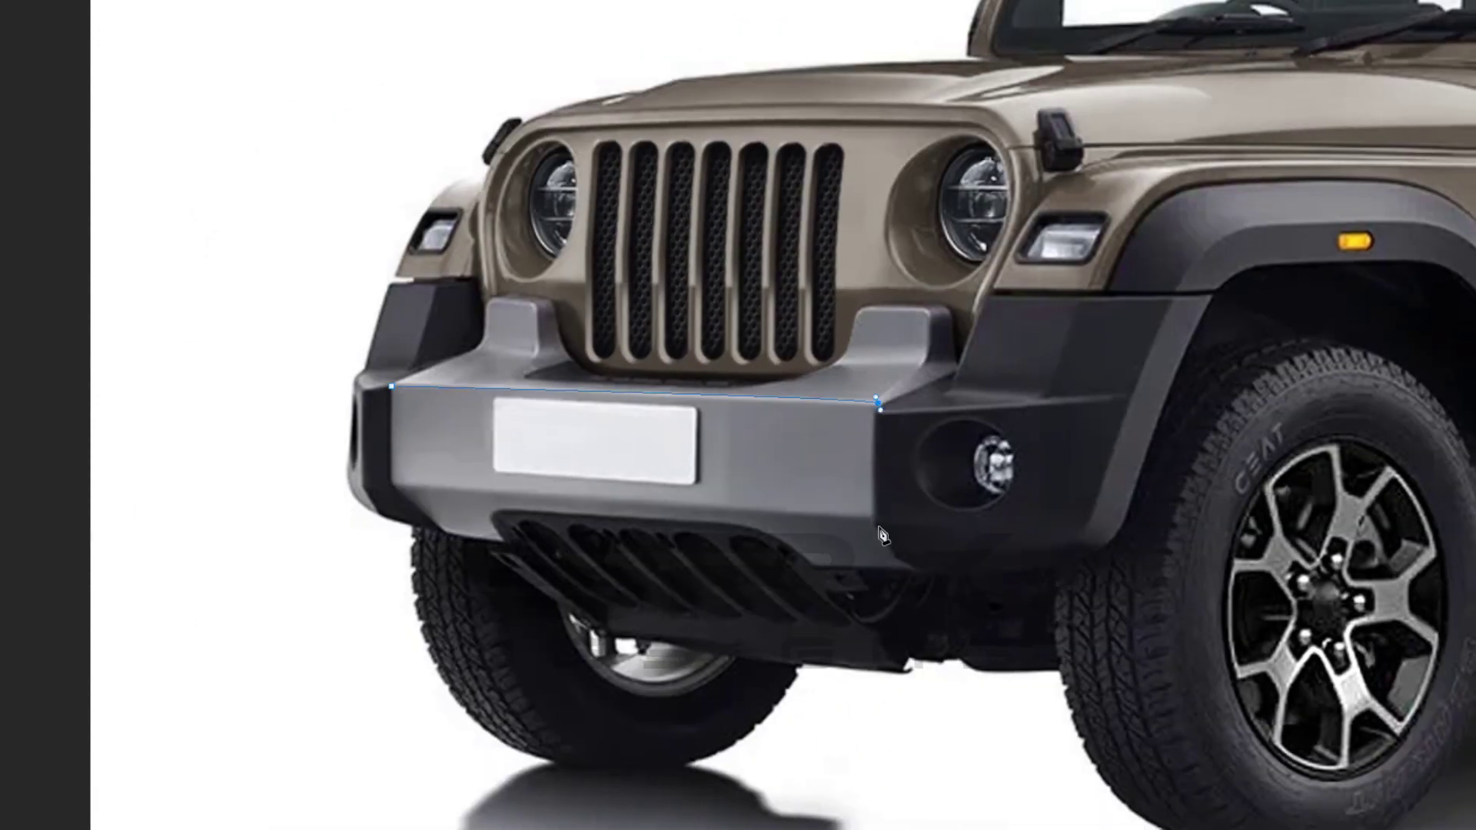
{"action": "left_click", "coordinate": [875, 522]}
{"action": "left_click", "coordinate": [914, 572]}
{"action": "left_click", "coordinate": [810, 568]}
{"action": "left_click_drag", "start_coordinate": [728, 529], "coordinate": [668, 527]}
{"action": "left_click", "coordinate": [497, 515]}
{"action": "left_click", "coordinate": [503, 541]}
{"action": "left_click", "coordinate": [442, 534]}
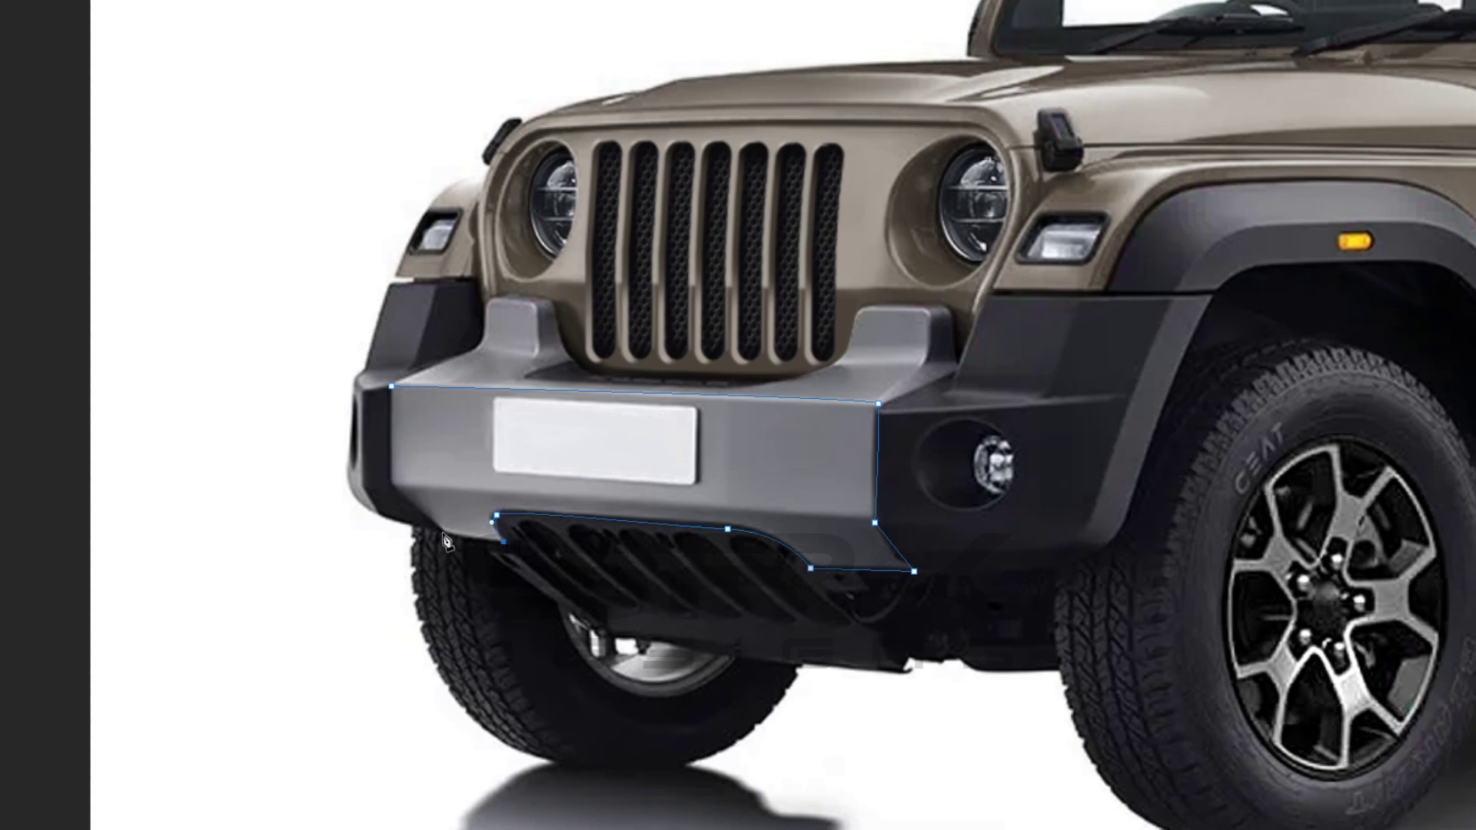
{"action": "left_click", "coordinate": [390, 486]}
{"action": "left_click", "coordinate": [393, 382]}
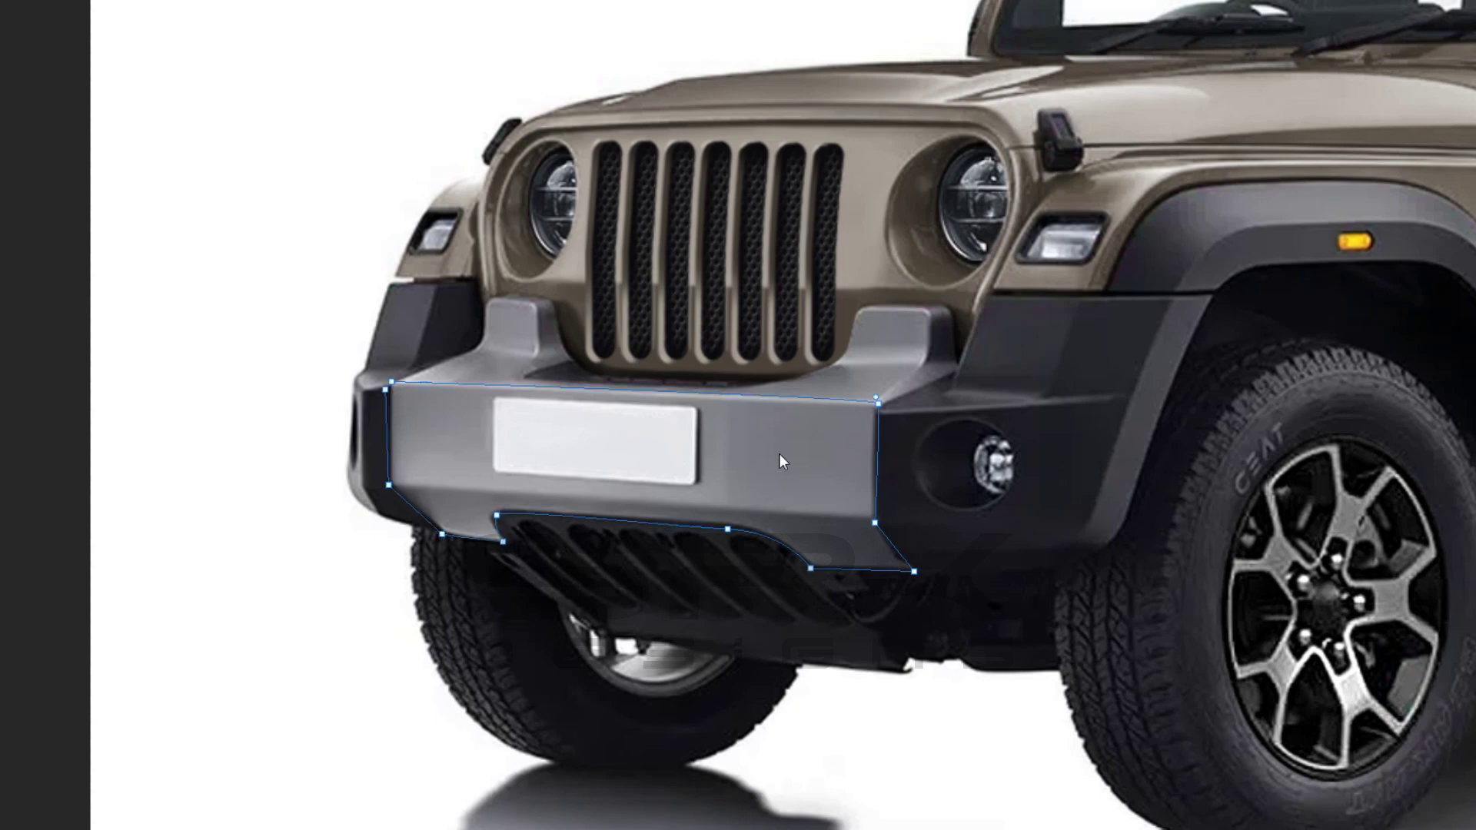
- Refine the outline's right edge, make it a selection and fill it dark charcoal
{"action": "left_click", "coordinate": [875, 437]}
{"action": "key", "text": "ctrl+Return"}
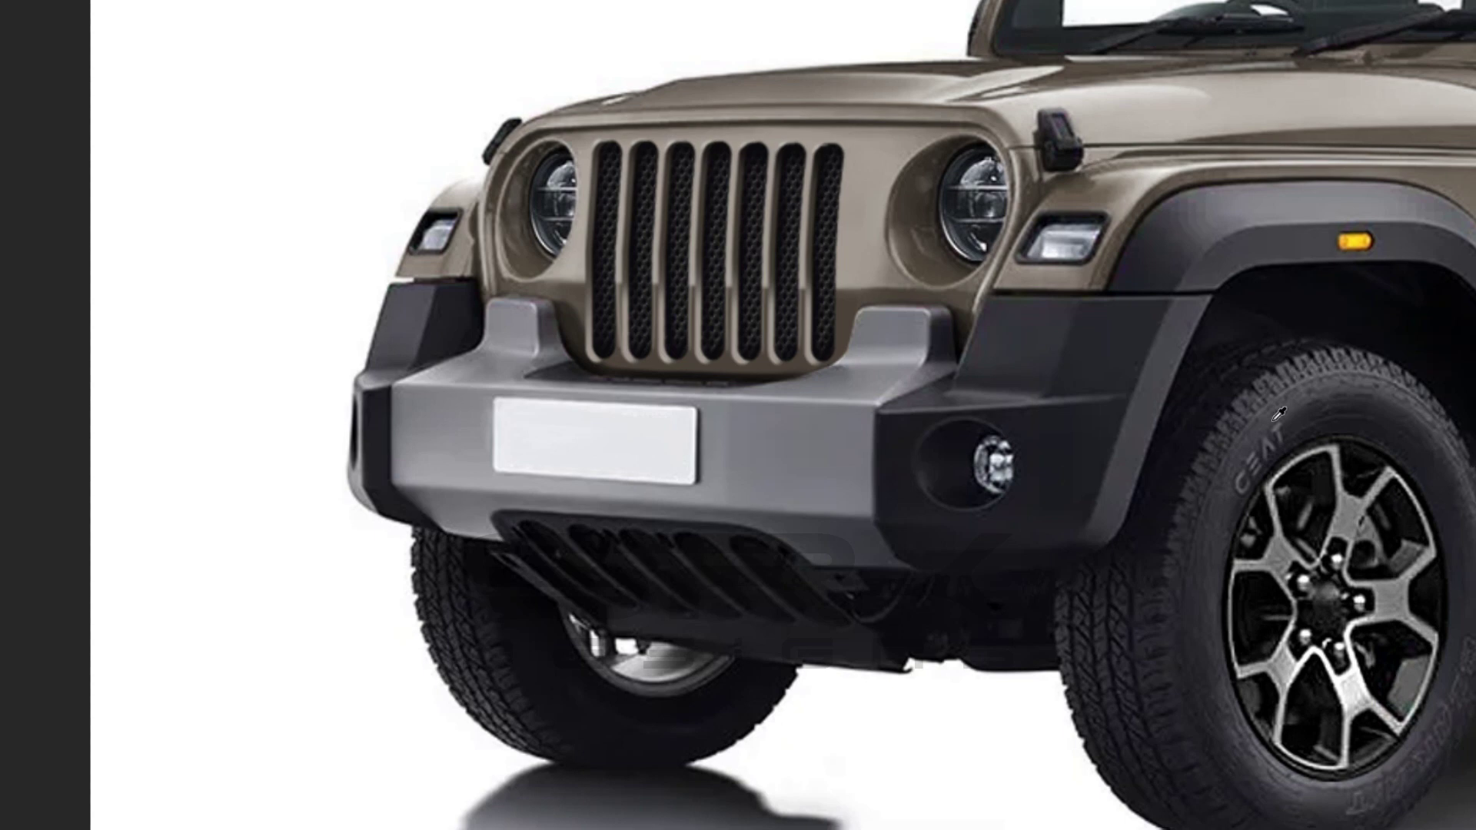
{"action": "key", "text": "alt+BackSpace"}
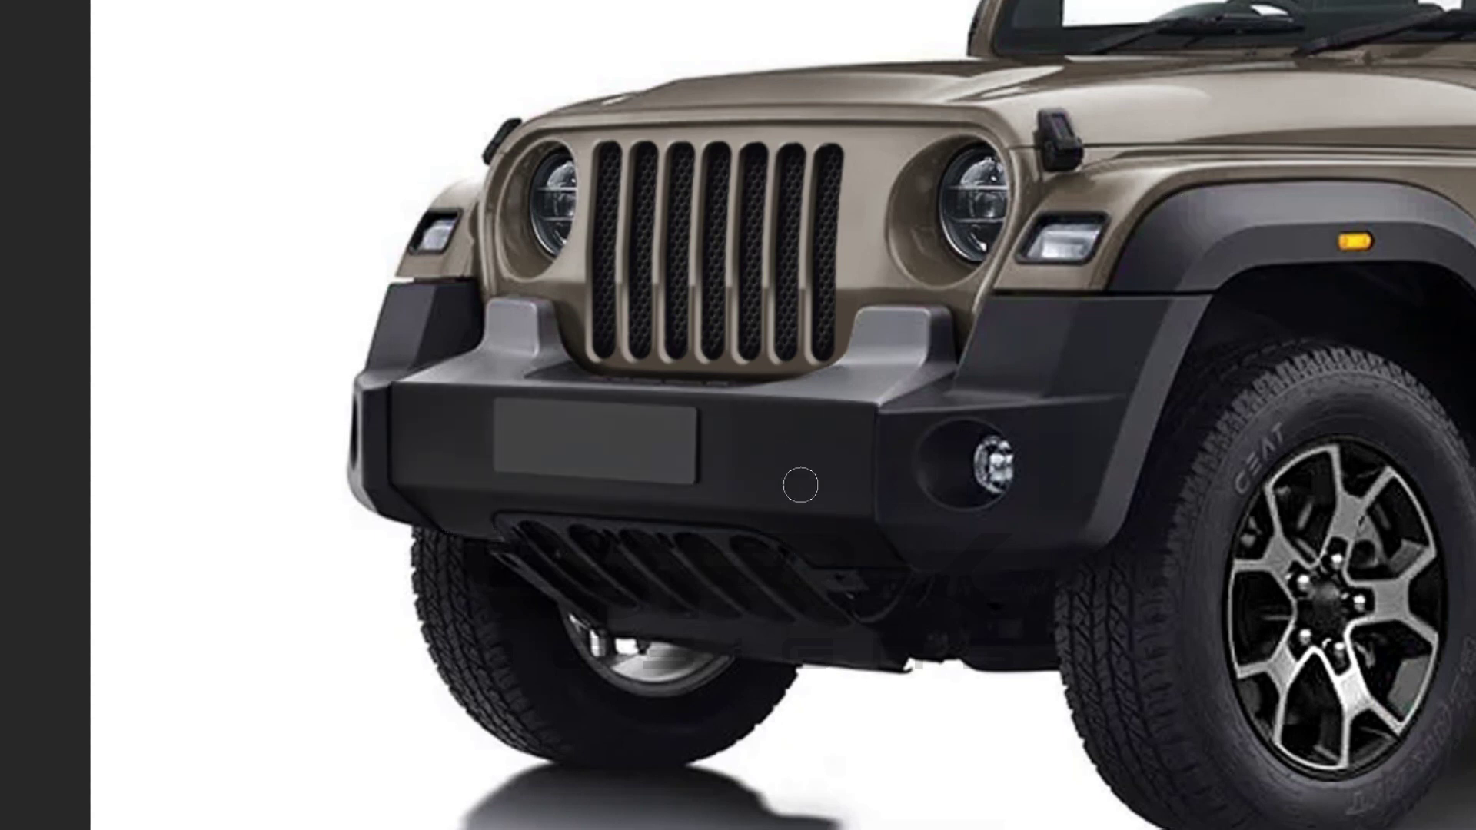
- Trace a pen path around the grey bumper blocks and the grille base
{"action": "left_click", "coordinate": [379, 440]}
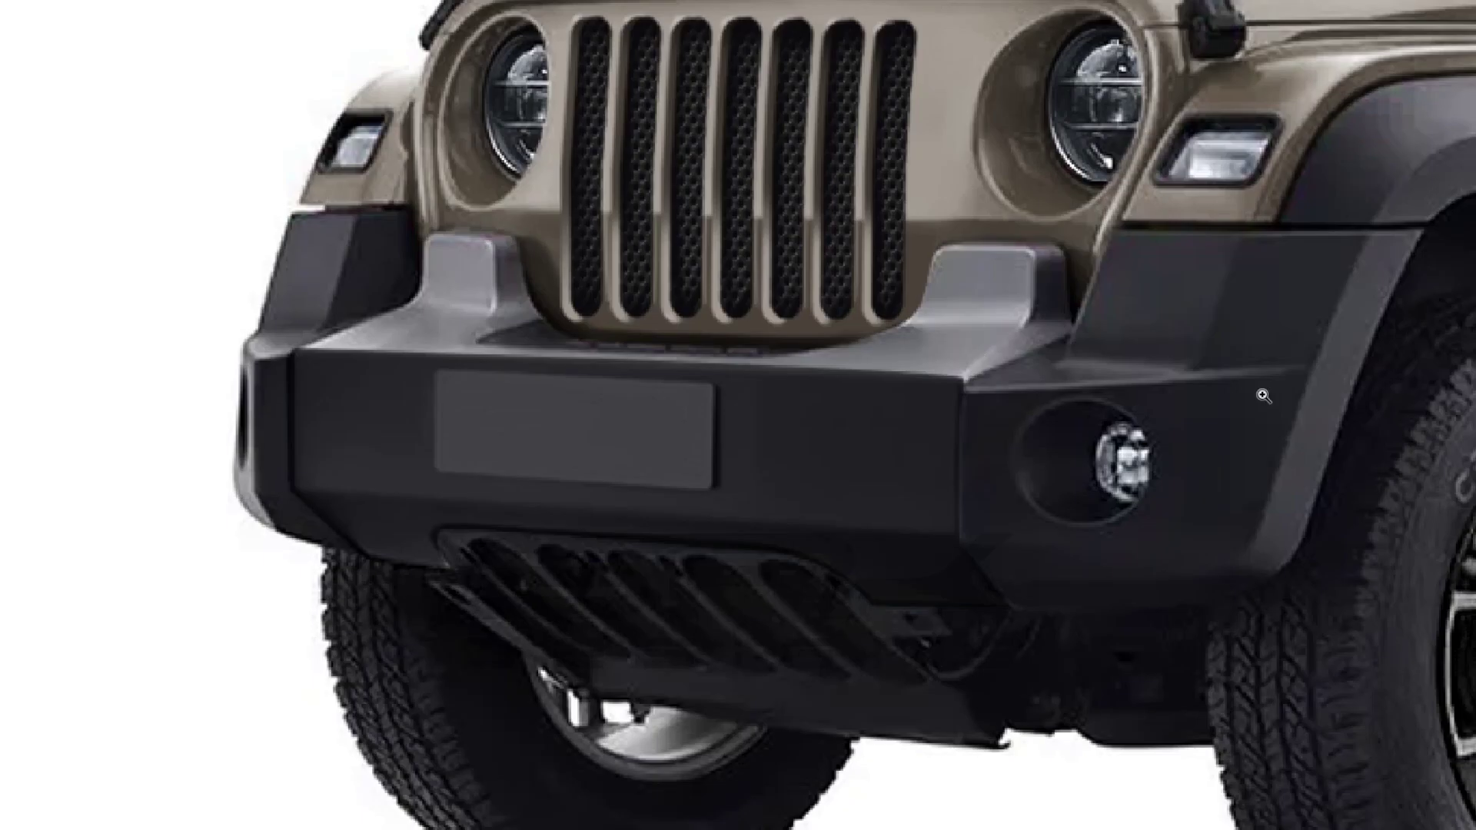
{"action": "left_click", "coordinate": [914, 310]}
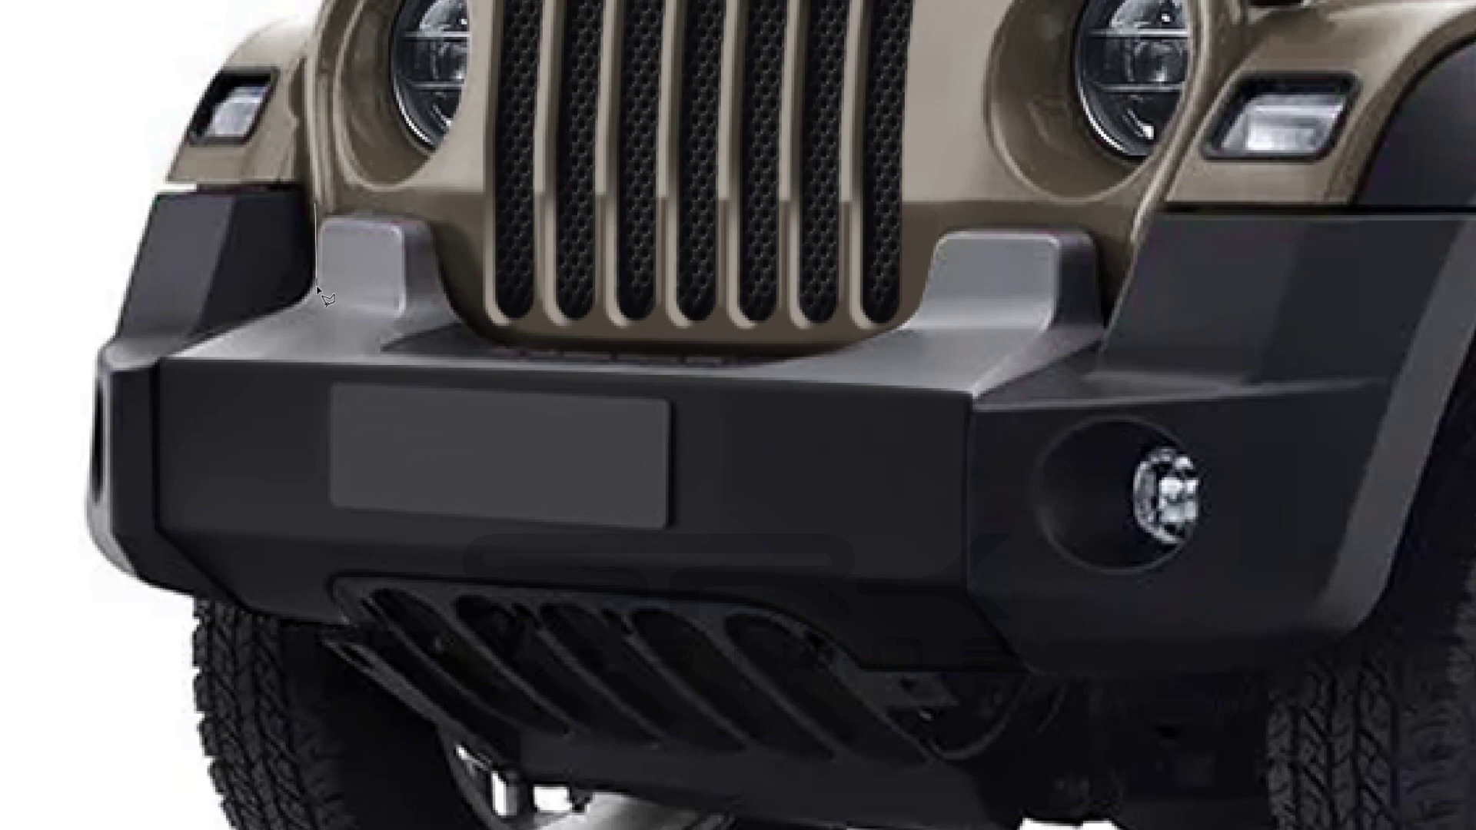
{"action": "left_click", "coordinate": [310, 177]}
{"action": "left_click_drag", "start_coordinate": [320, 309], "coordinate": [326, 320]}
{"action": "left_click", "coordinate": [1102, 340]}
{"action": "left_click", "coordinate": [1130, 228]}
{"action": "left_click", "coordinate": [934, 225]}
{"action": "left_click", "coordinate": [907, 316]}
{"action": "left_click", "coordinate": [485, 313]}
{"action": "left_click", "coordinate": [464, 213]}
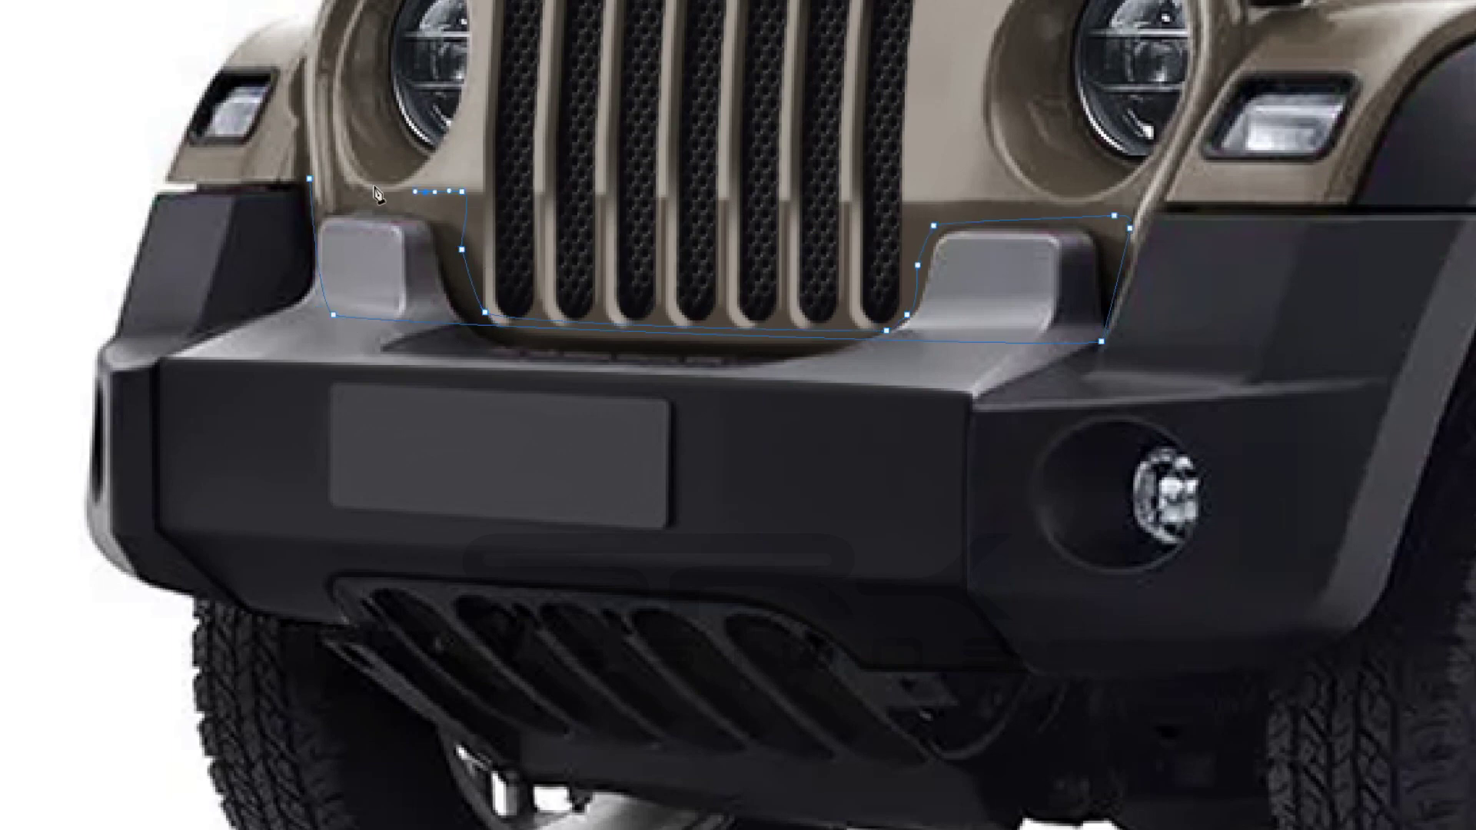
- Refine the path edges, make it a selection and brush both blocks bronze-brown
{"action": "left_click_drag", "start_coordinate": [461, 249], "coordinate": [483, 325]}
{"action": "left_click_drag", "start_coordinate": [399, 354], "coordinate": [398, 346]}
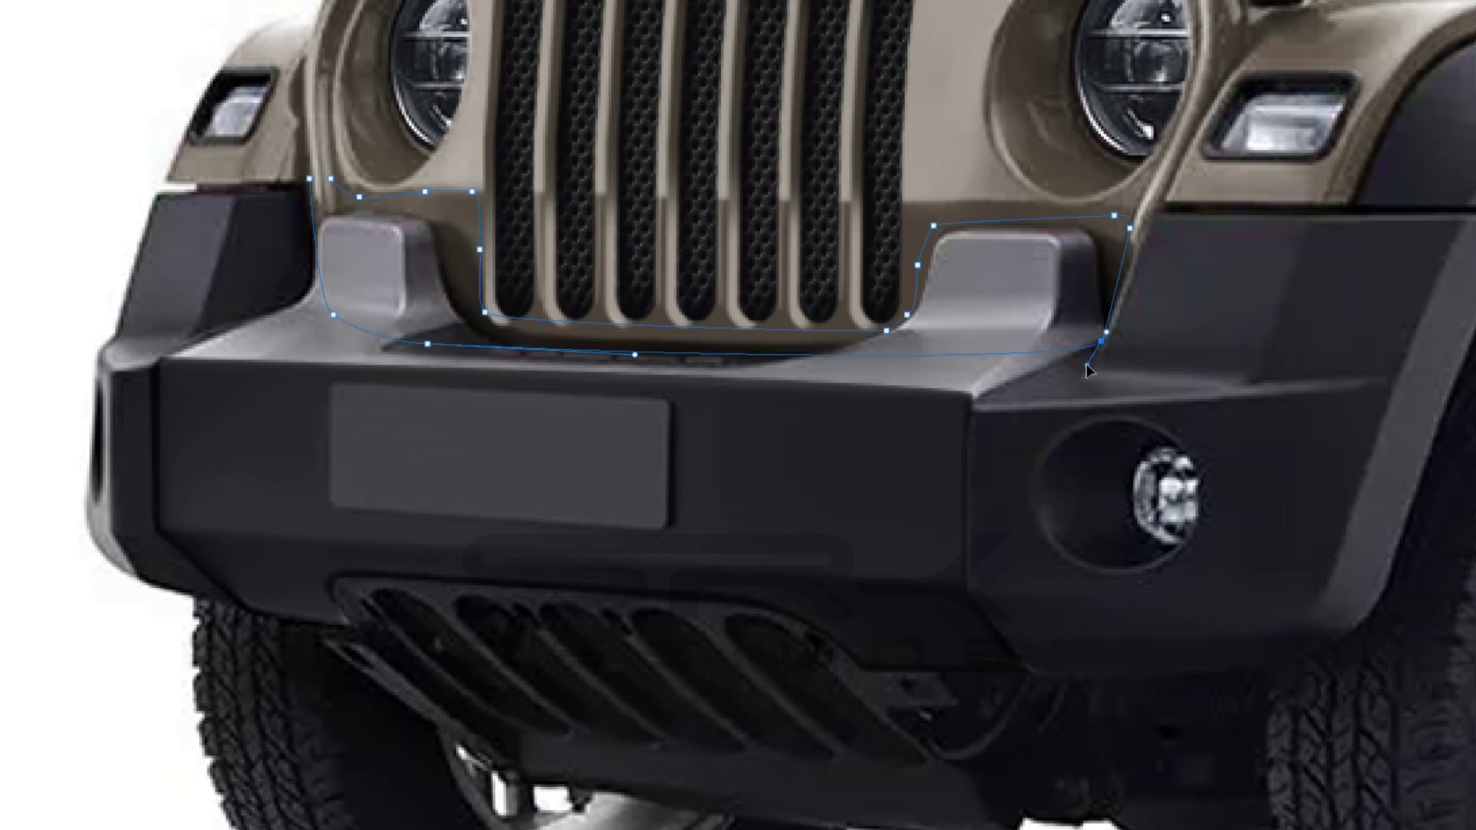
{"action": "left_click_drag", "start_coordinate": [324, 312], "coordinate": [319, 313]}
{"action": "key", "text": "ctrl+Return"}
{"action": "left_click_drag", "start_coordinate": [946, 246], "coordinate": [1107, 322]}
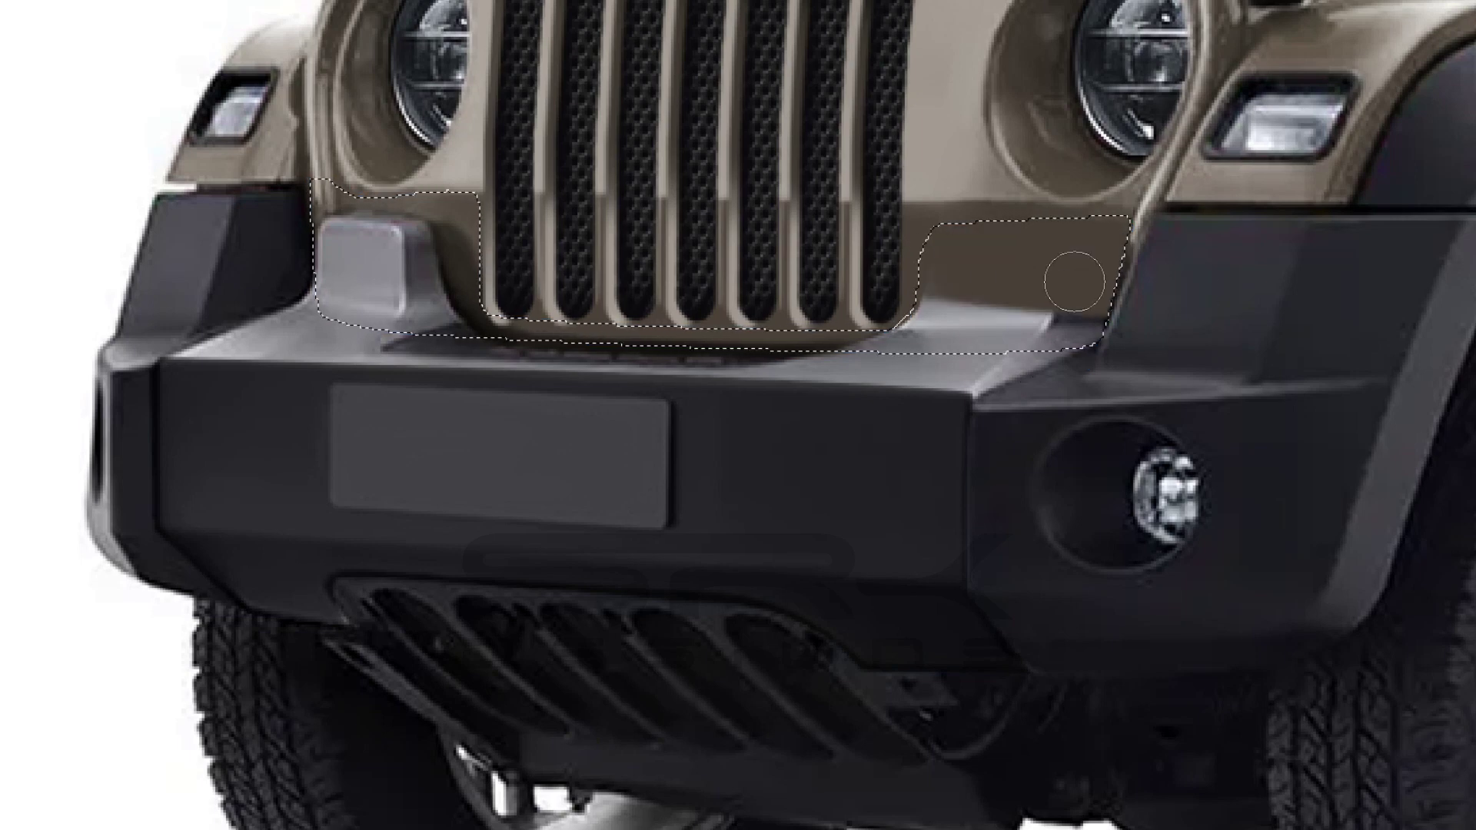
{"action": "left_click_drag", "start_coordinate": [464, 228], "coordinate": [346, 293]}
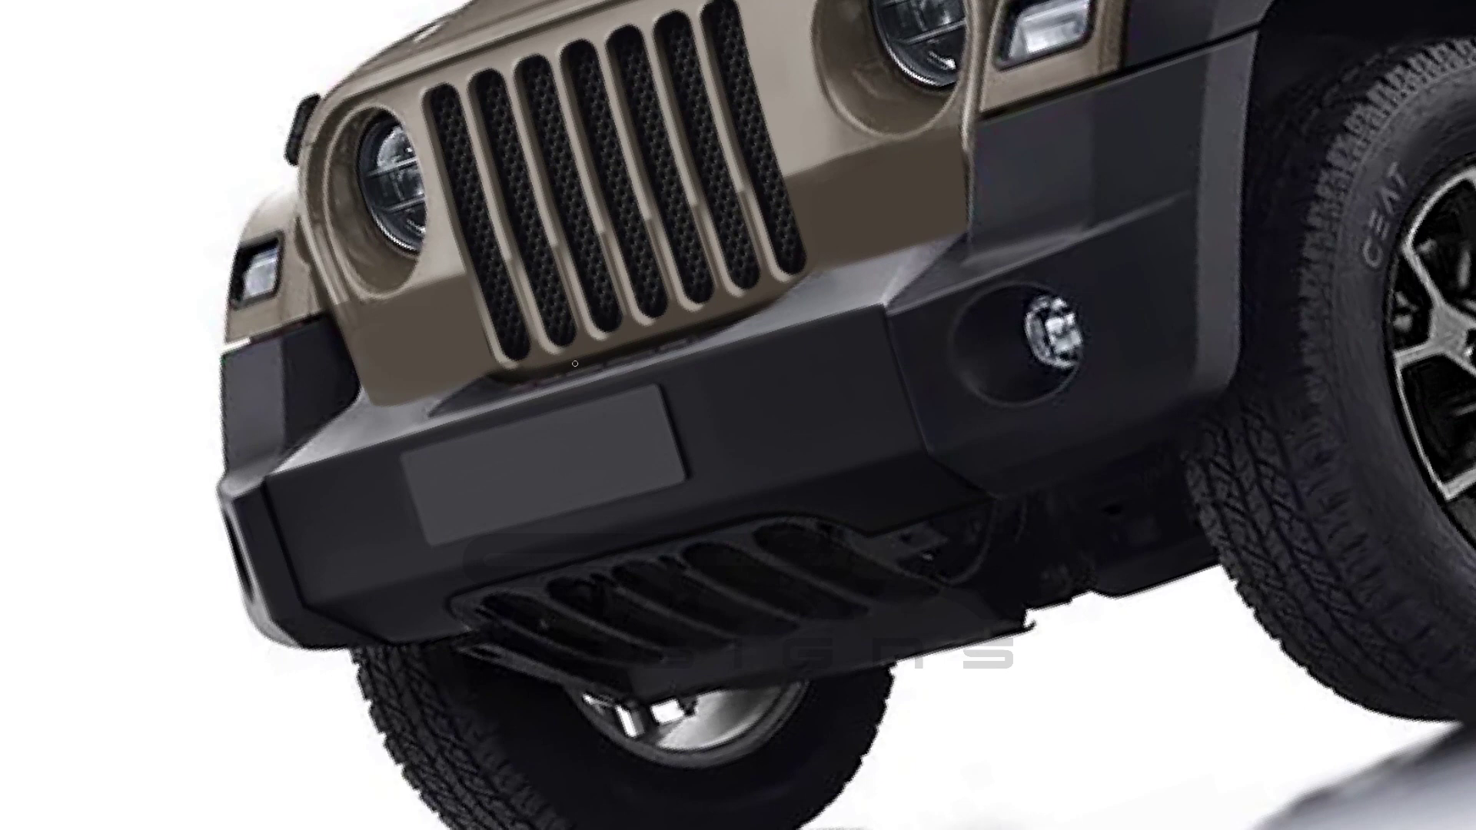
- Darken the grey highlights along the bumper edges and under the grille
{"action": "left_click_drag", "start_coordinate": [738, 316], "coordinate": [953, 231]}
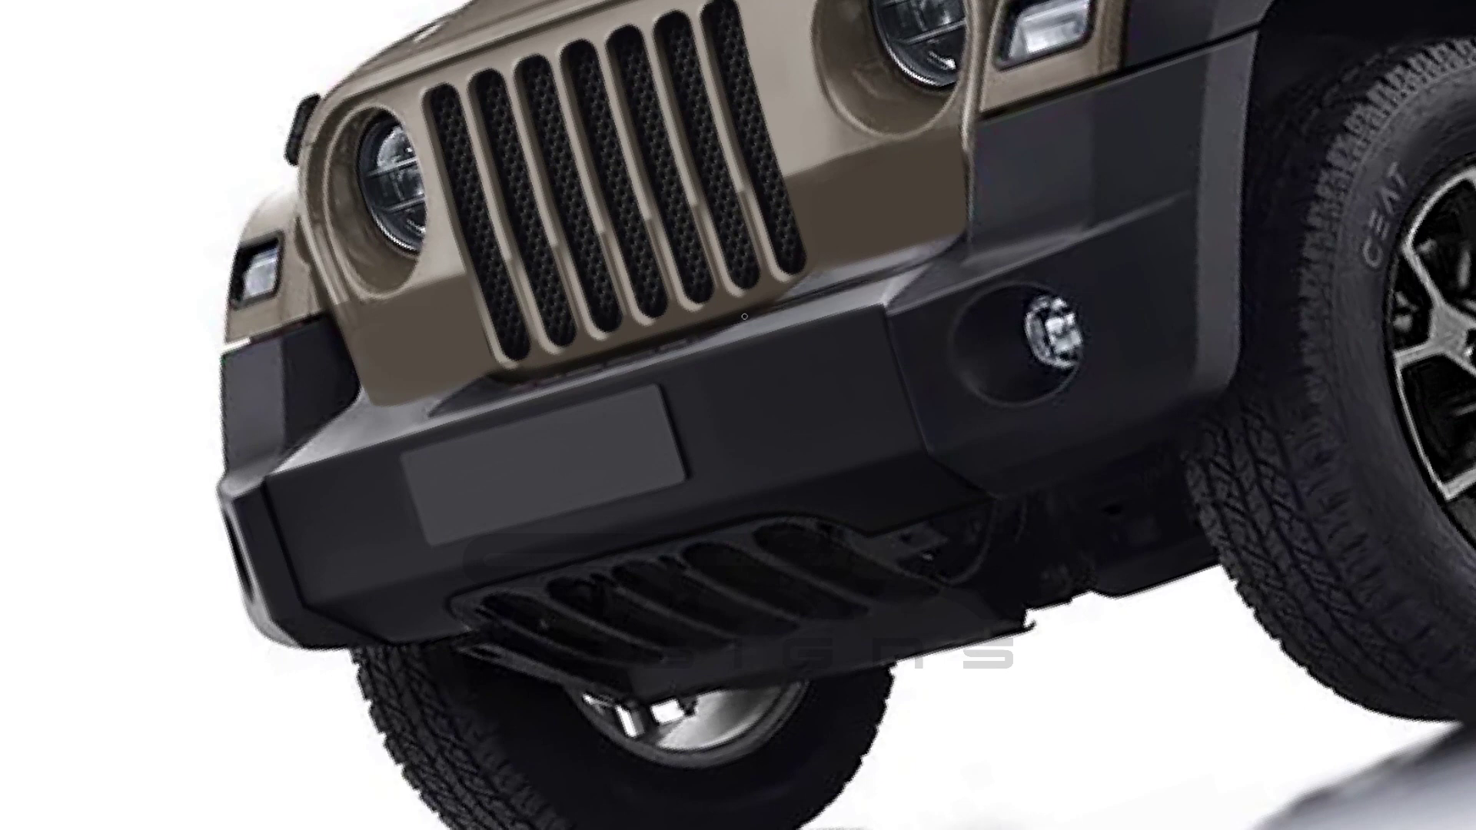
{"action": "left_click_drag", "start_coordinate": [861, 269], "coordinate": [784, 300]}
{"action": "left_click_drag", "start_coordinate": [907, 254], "coordinate": [804, 284]}
{"action": "left_click_drag", "start_coordinate": [950, 240], "coordinate": [816, 288]}
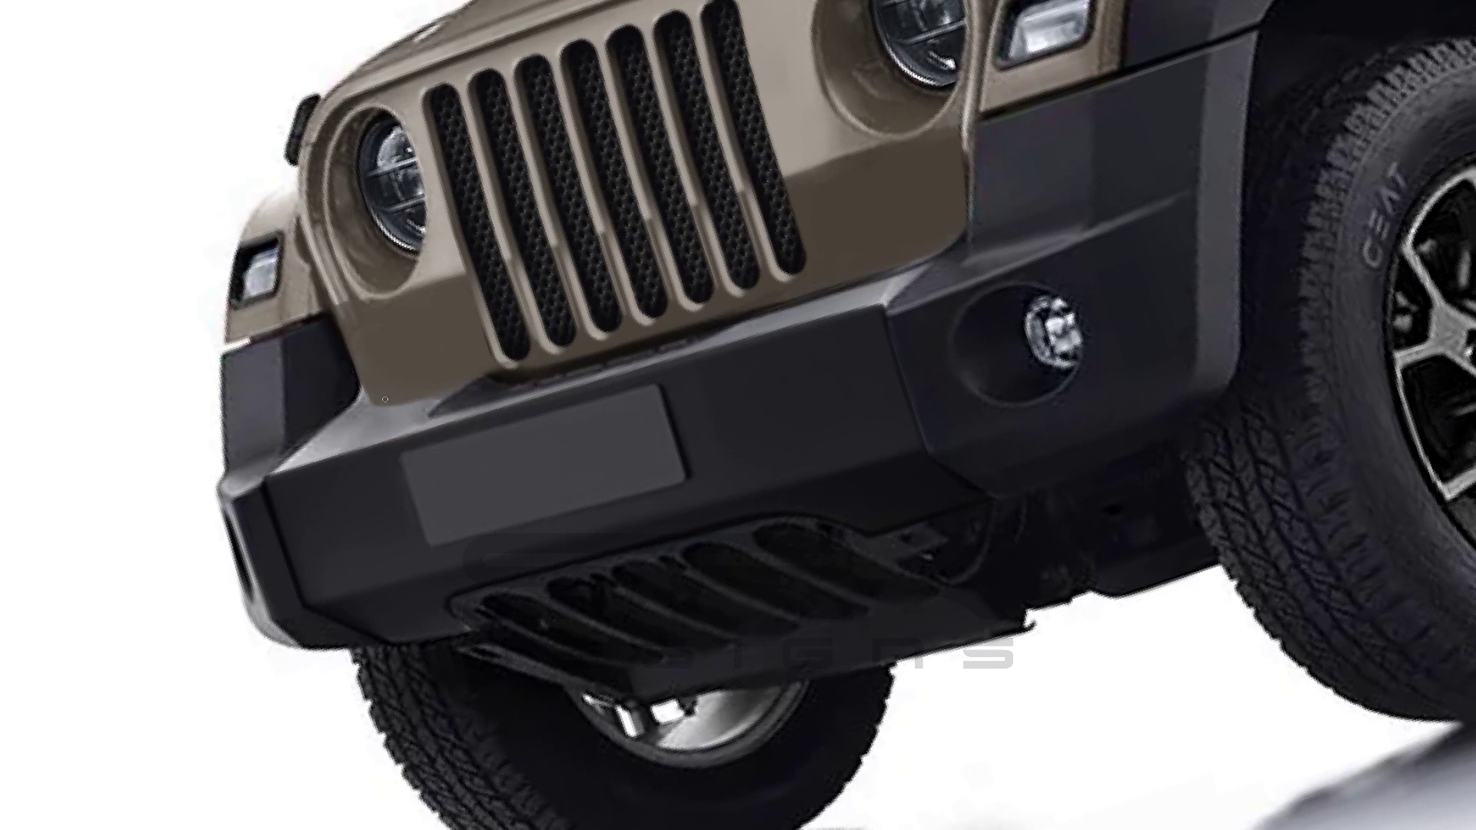
{"action": "left_click_drag", "start_coordinate": [366, 380], "coordinate": [421, 404]}
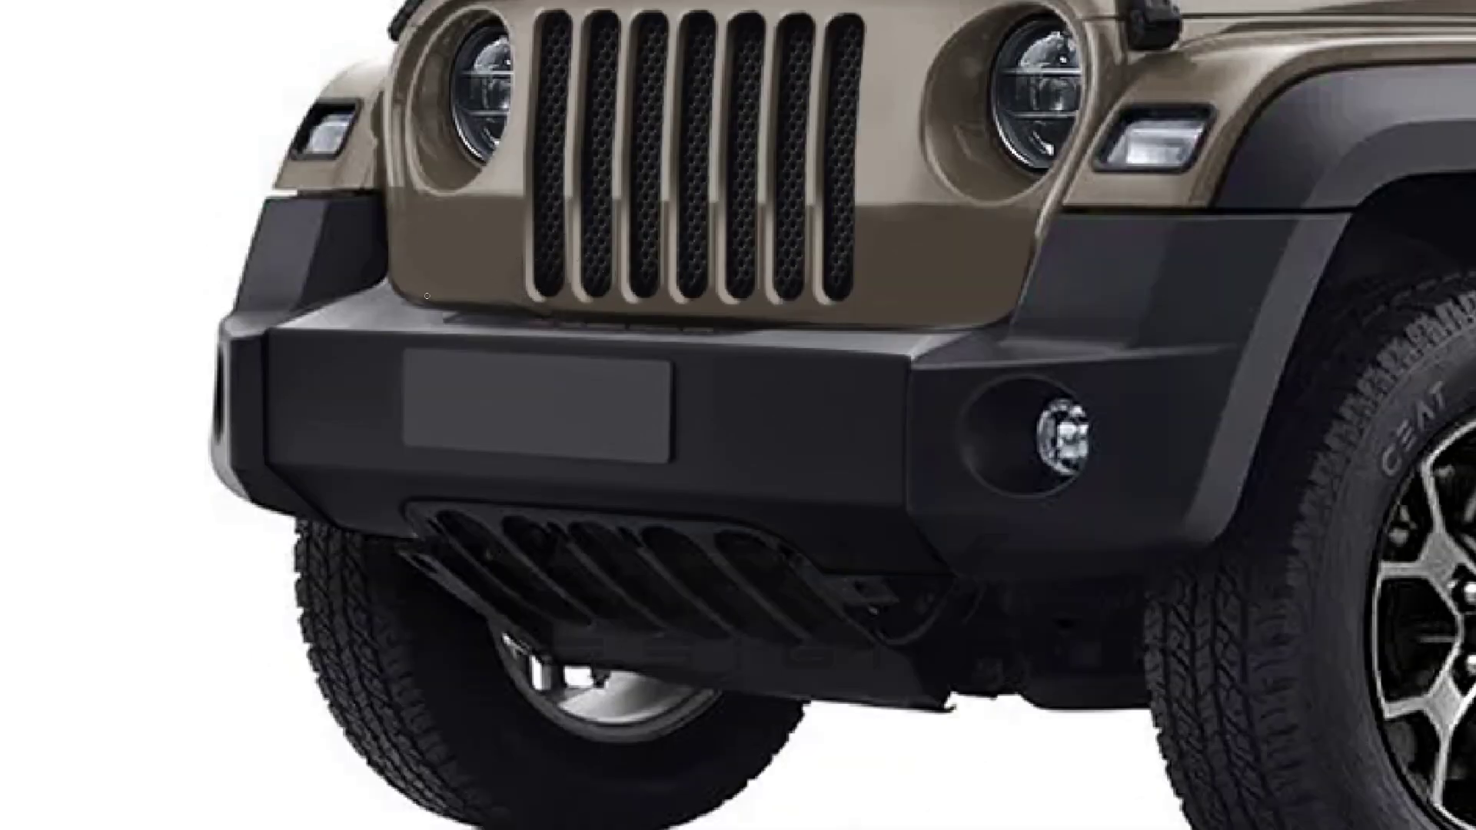
{"action": "left_click_drag", "start_coordinate": [427, 300], "coordinate": [482, 304]}
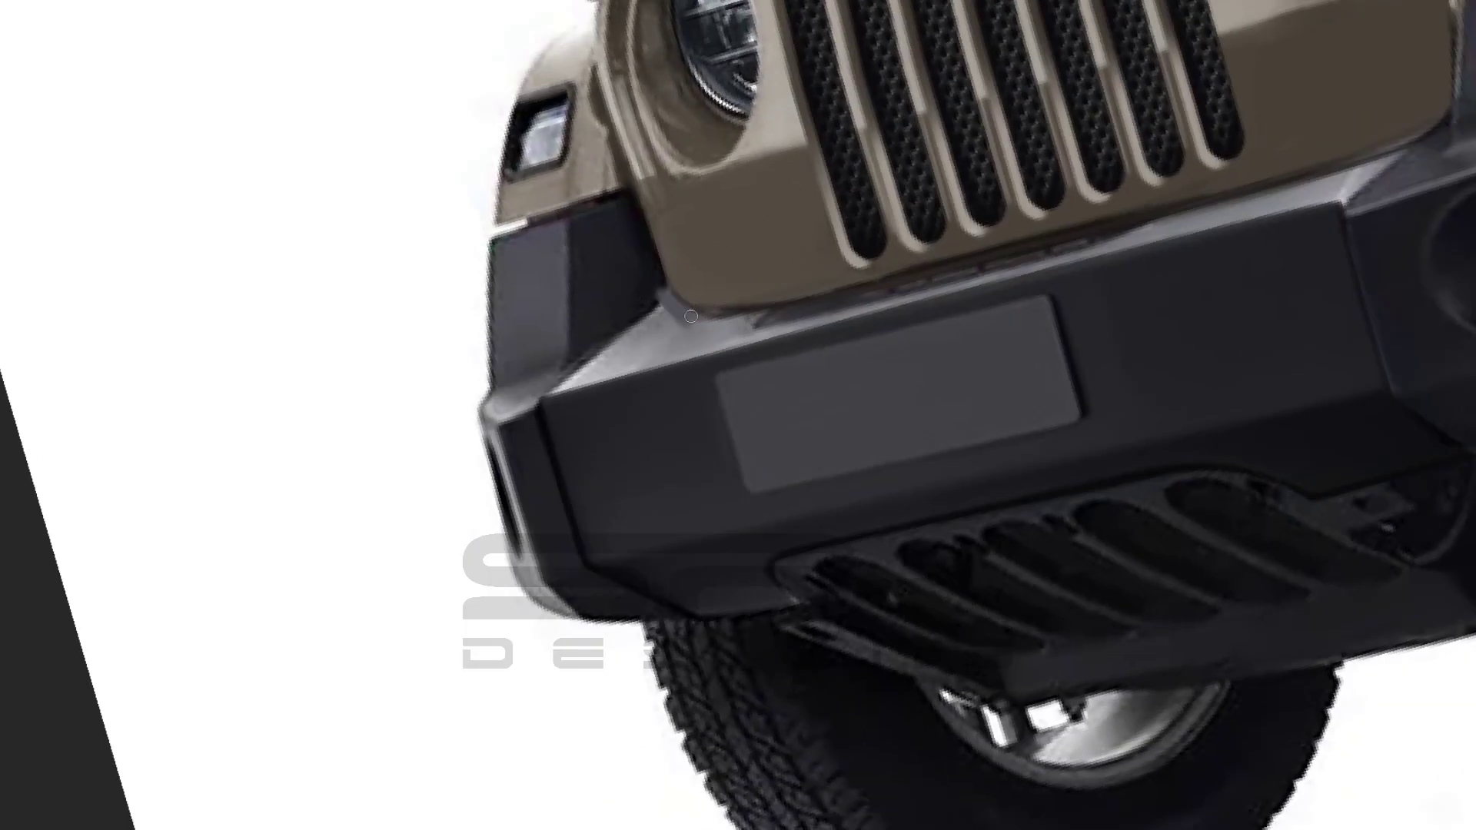
{"action": "mouse_move", "coordinate": [690, 316]}
{"action": "left_mouse_down"}
{"action": "mouse_move", "coordinate": [726, 316]}
{"action": "mouse_move", "coordinate": [680, 353]}
{"action": "left_mouse_up"}
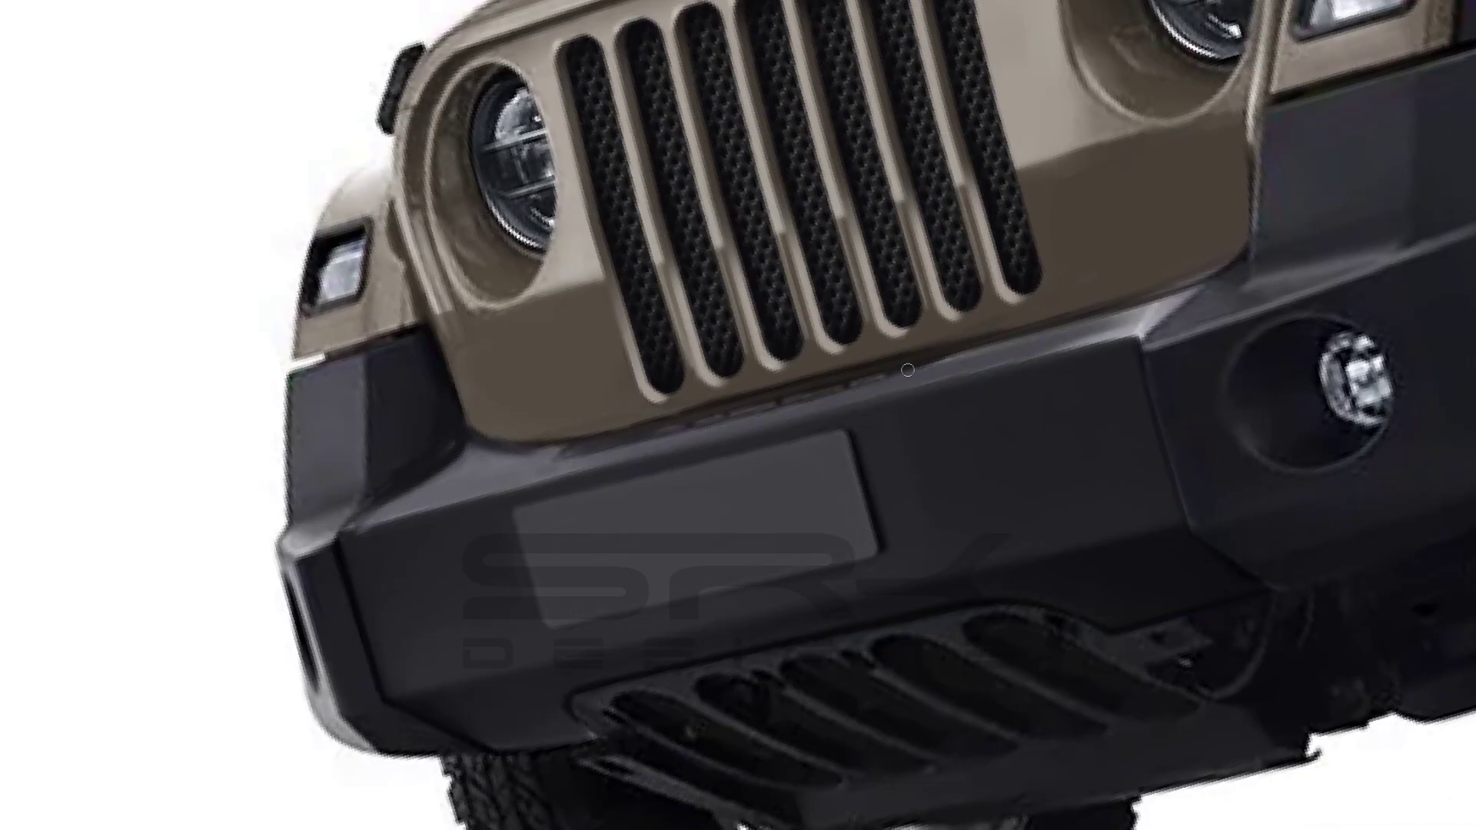
{"action": "mouse_move", "coordinate": [742, 338]}
{"action": "left_mouse_down"}
{"action": "mouse_move", "coordinate": [1189, 295]}
{"action": "mouse_move", "coordinate": [1153, 289]}
{"action": "left_mouse_up"}
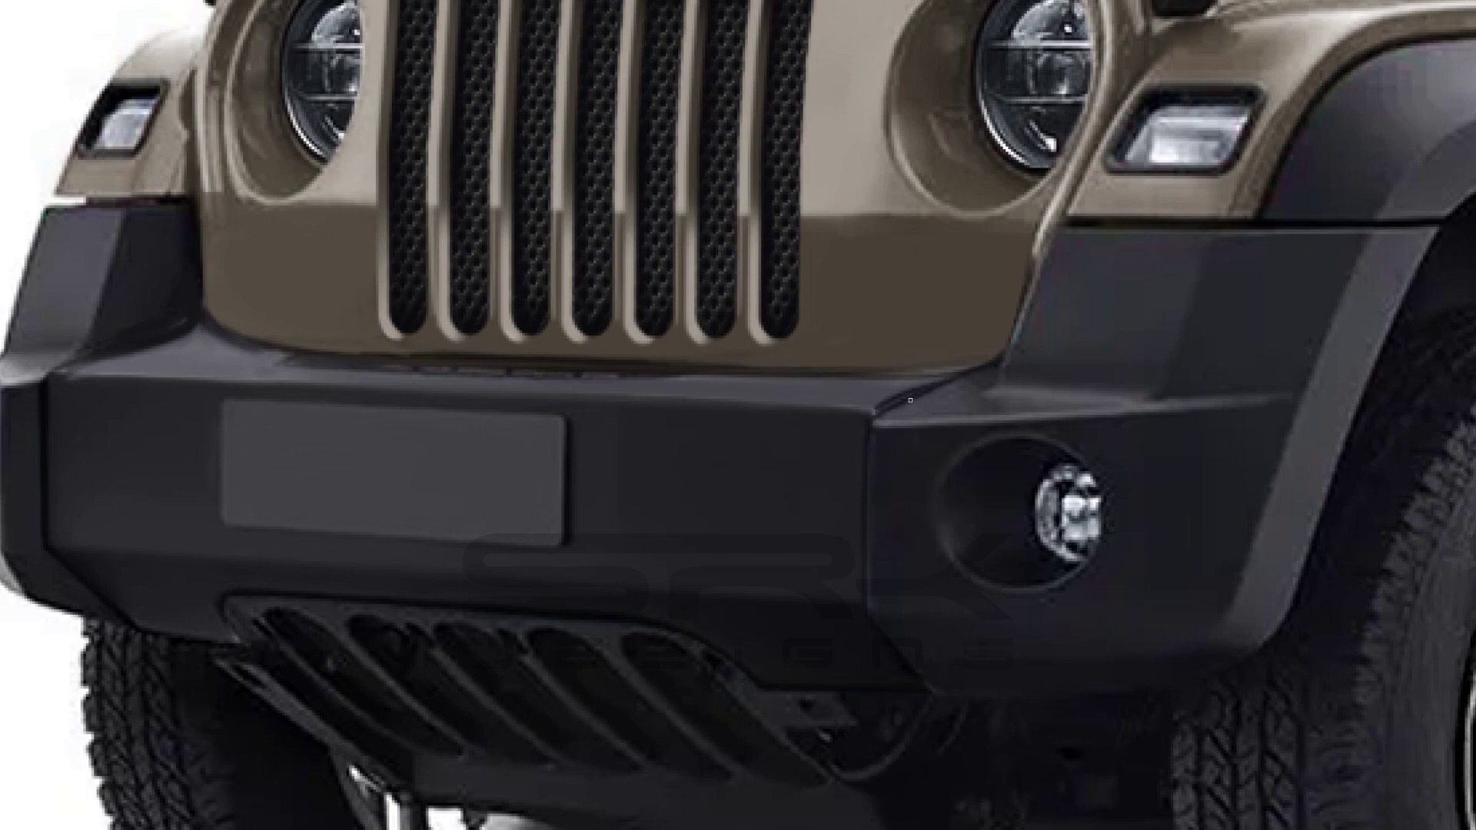
{"action": "left_click_drag", "start_coordinate": [885, 408], "coordinate": [949, 375]}
{"action": "left_click_drag", "start_coordinate": [665, 371], "coordinate": [935, 372]}
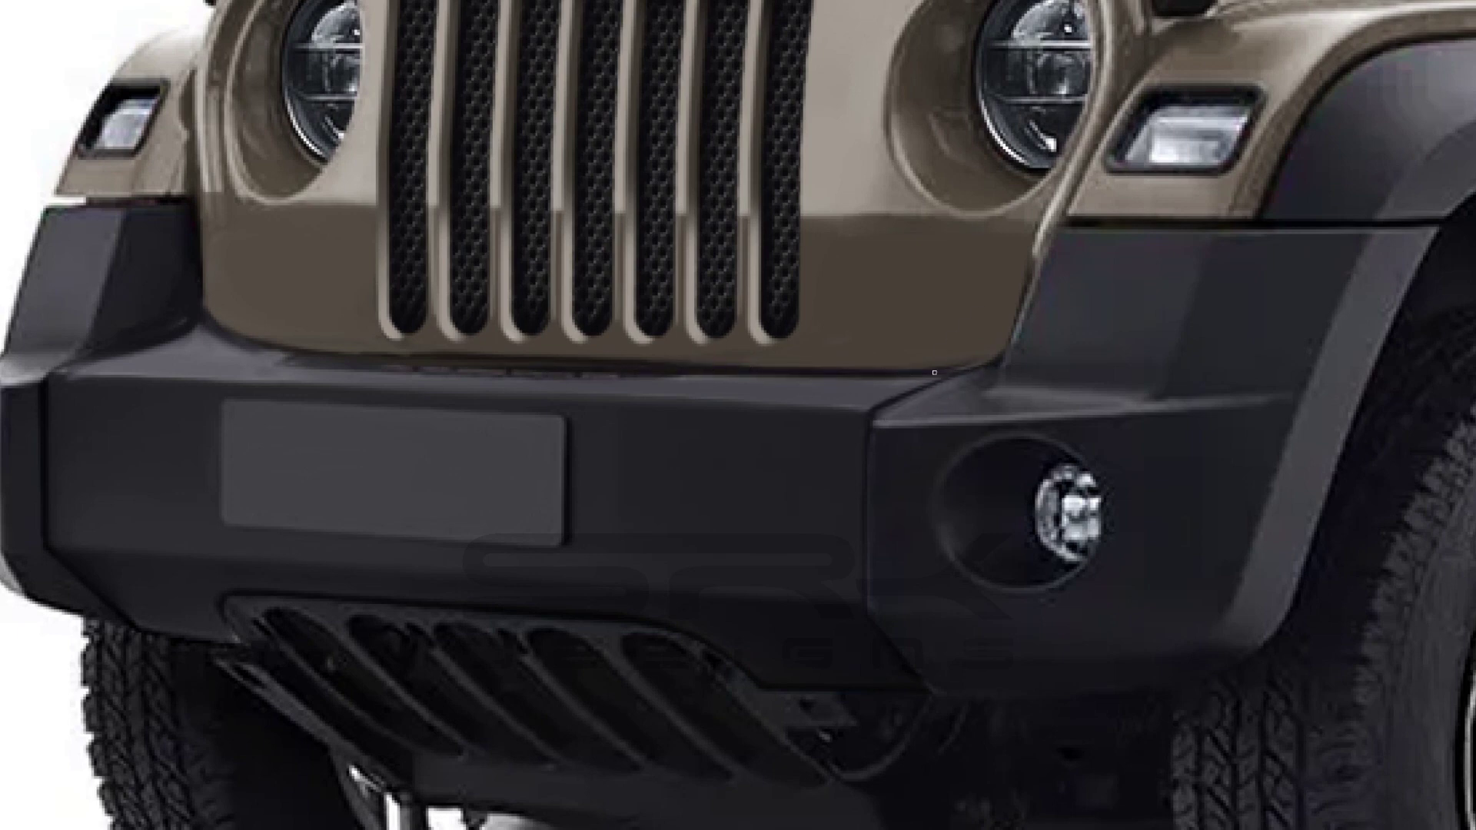
{"action": "scroll", "coordinate": [682, 308], "scroll_direction": "left", "scroll_amount": 5}
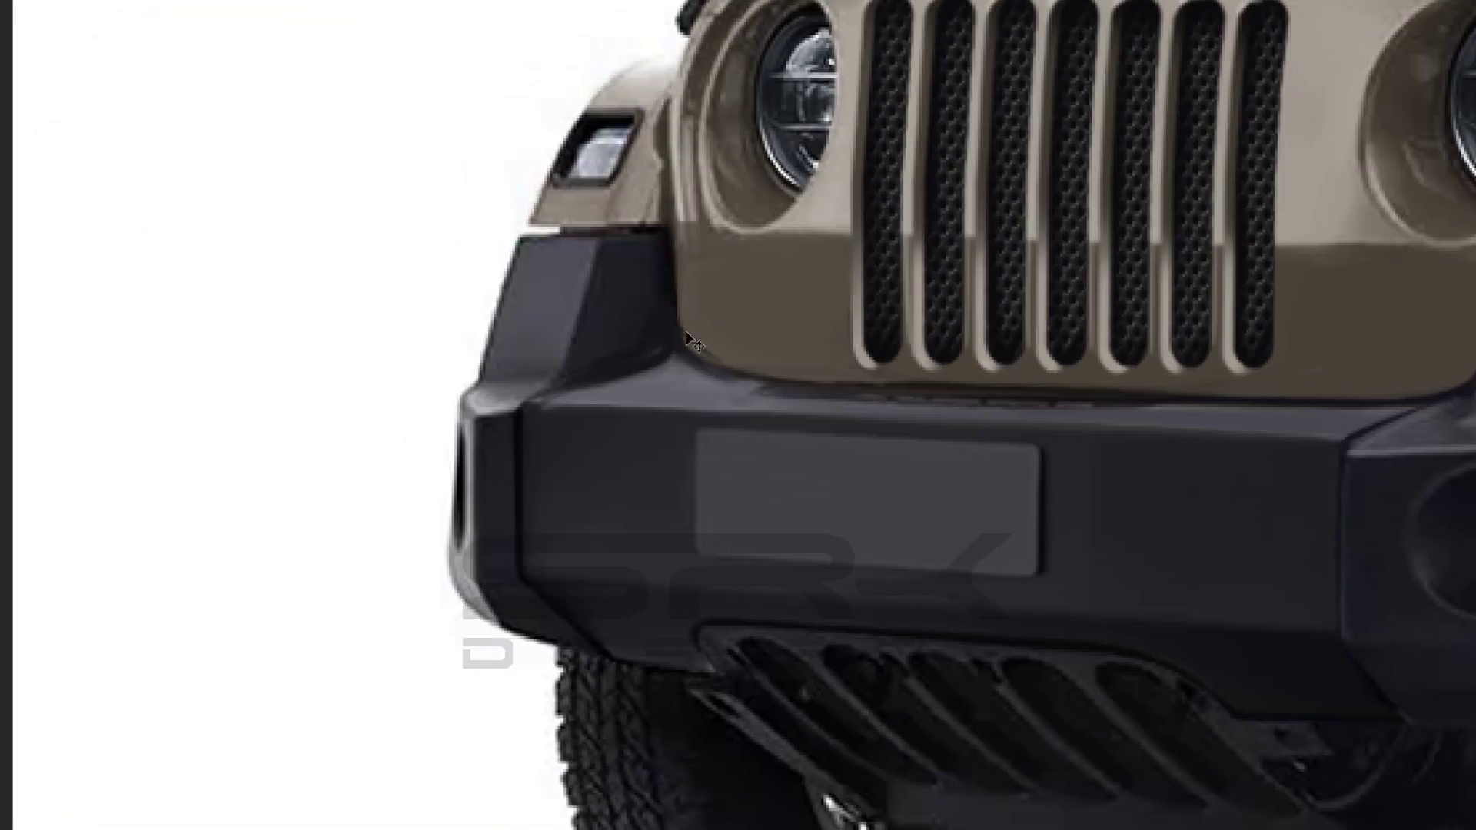
- Lasso the number plate and Content-Aware Fill it with bumper texture
{"action": "left_click", "coordinate": [792, 361]}
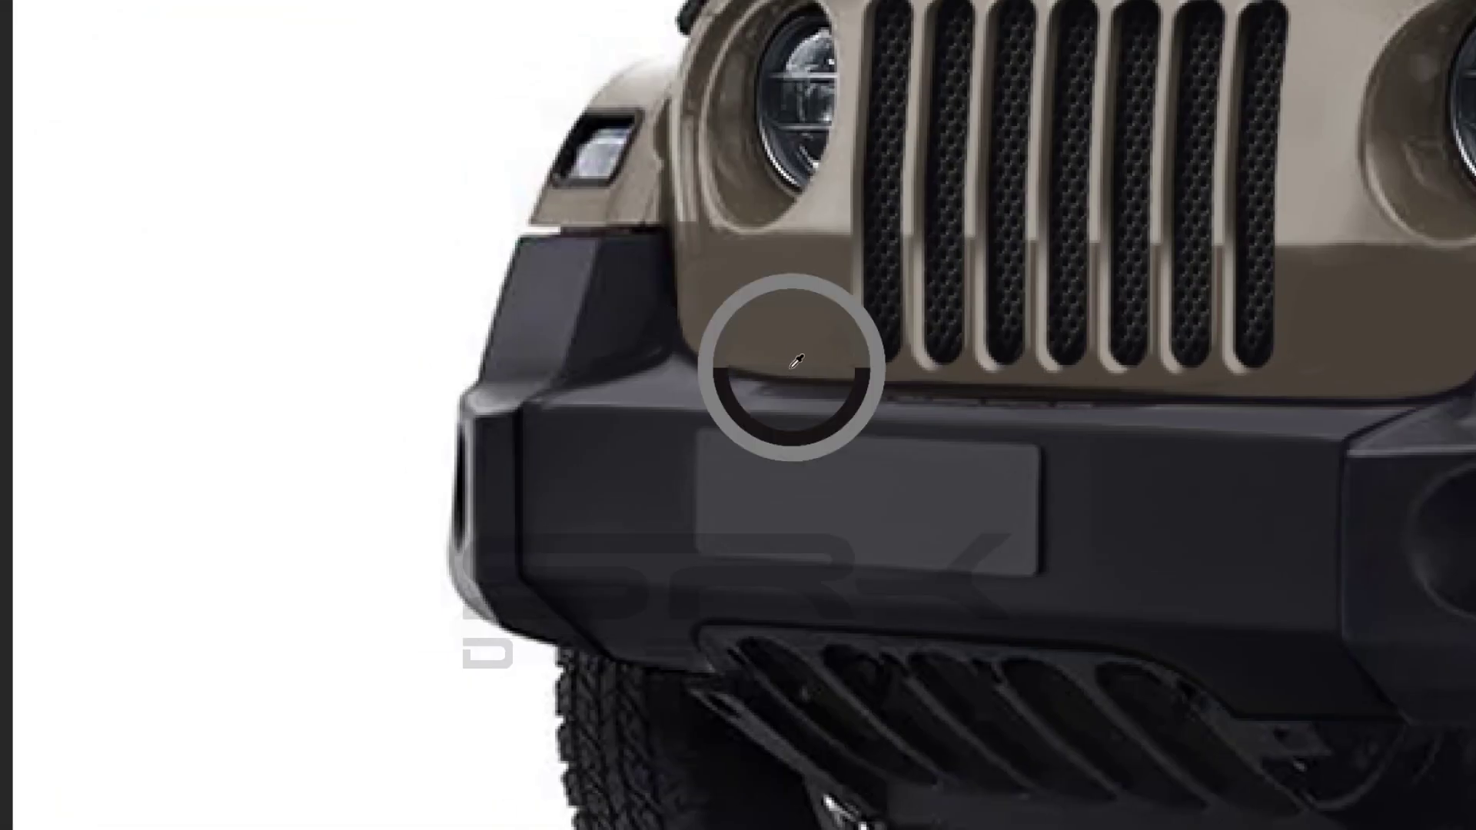
{"action": "key", "text": "ctrl+0"}
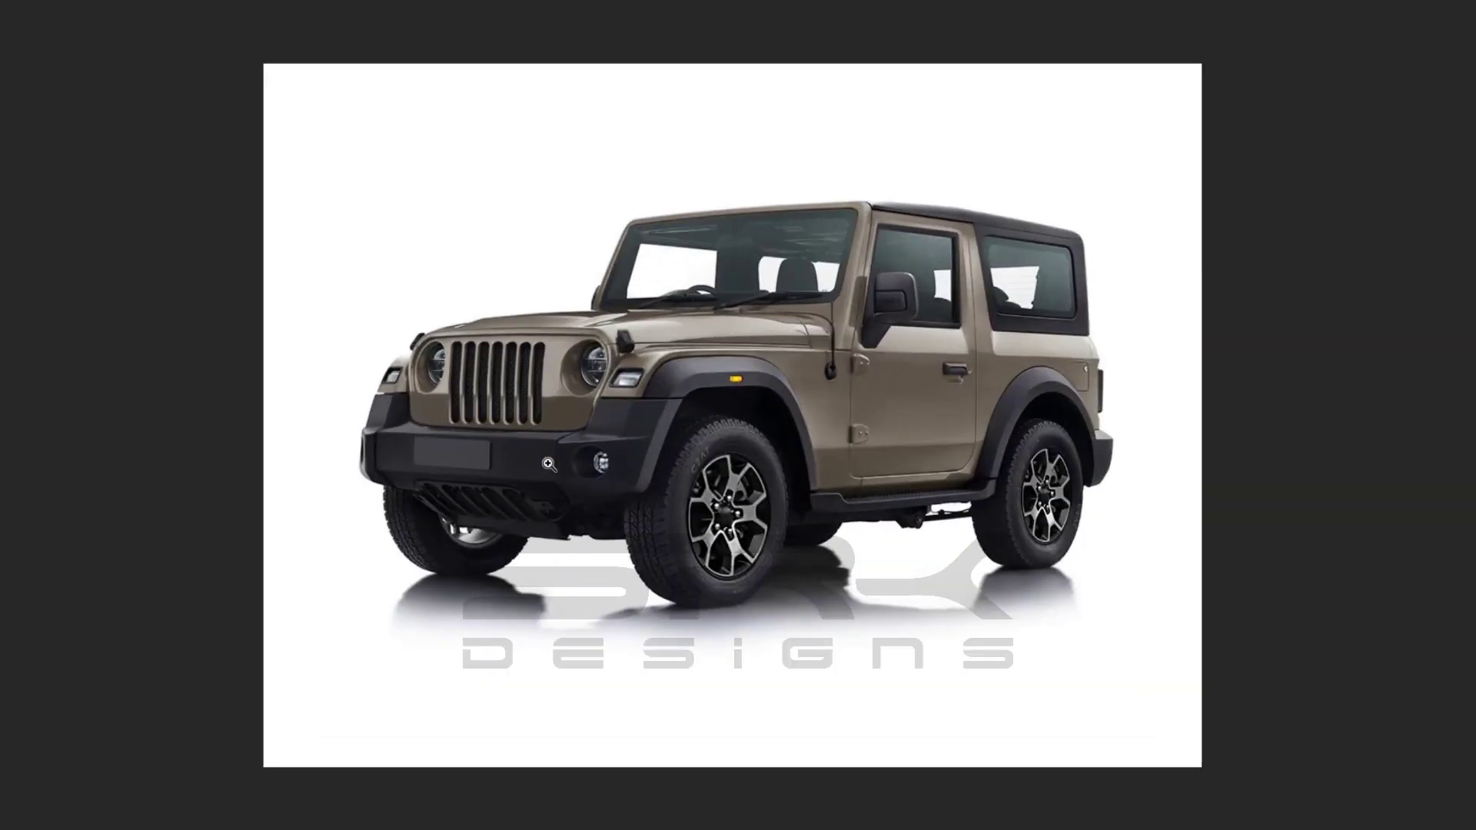
{"action": "left_click", "coordinate": [600, 467]}
{"action": "left_click_drag", "start_coordinate": [696, 320], "coordinate": [699, 325]}
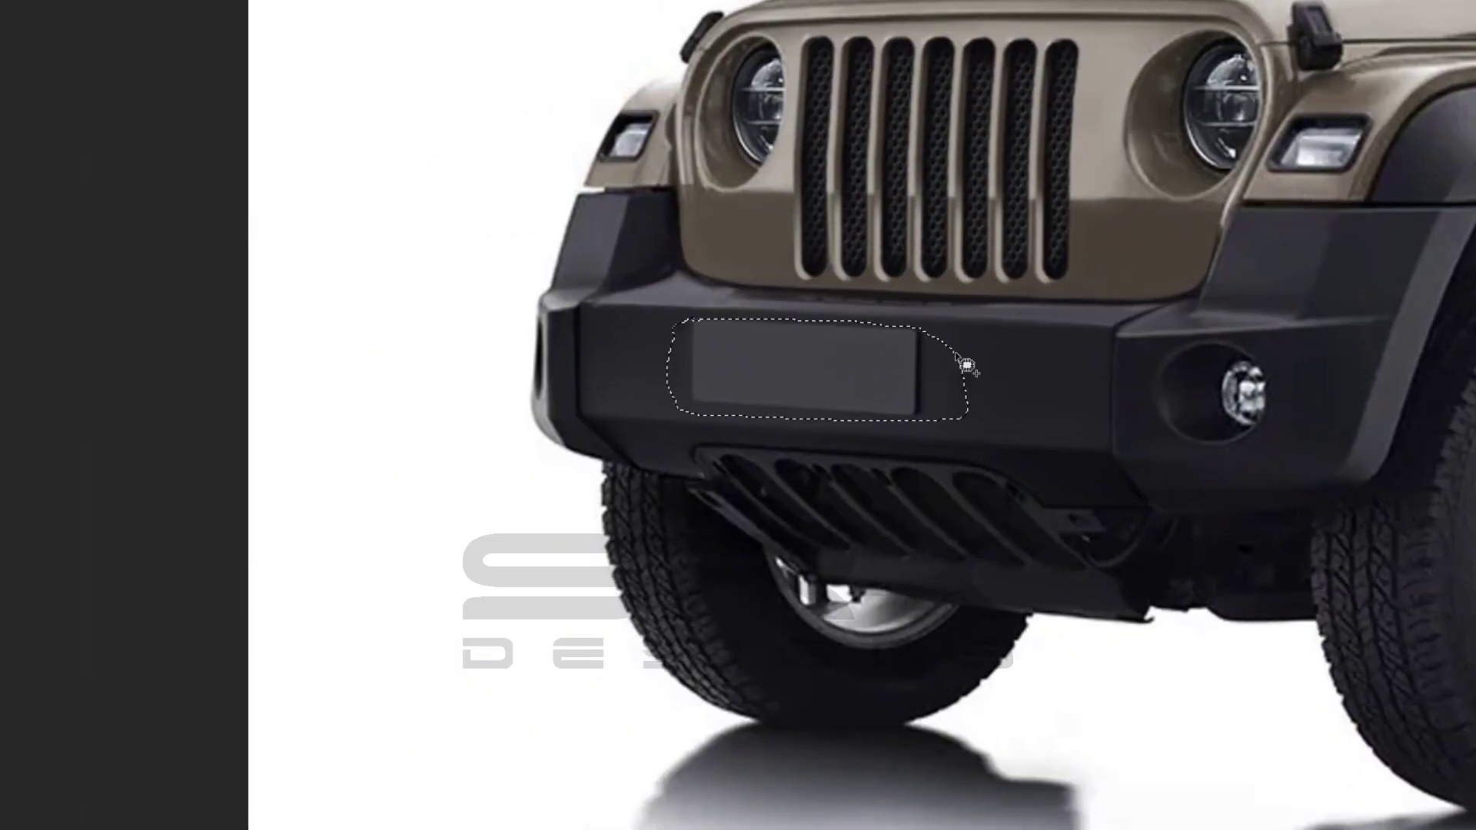
{"action": "key", "text": "shift+BackSpace"}
{"action": "key", "text": "Return"}
{"action": "key", "text": "ctrl+d"}
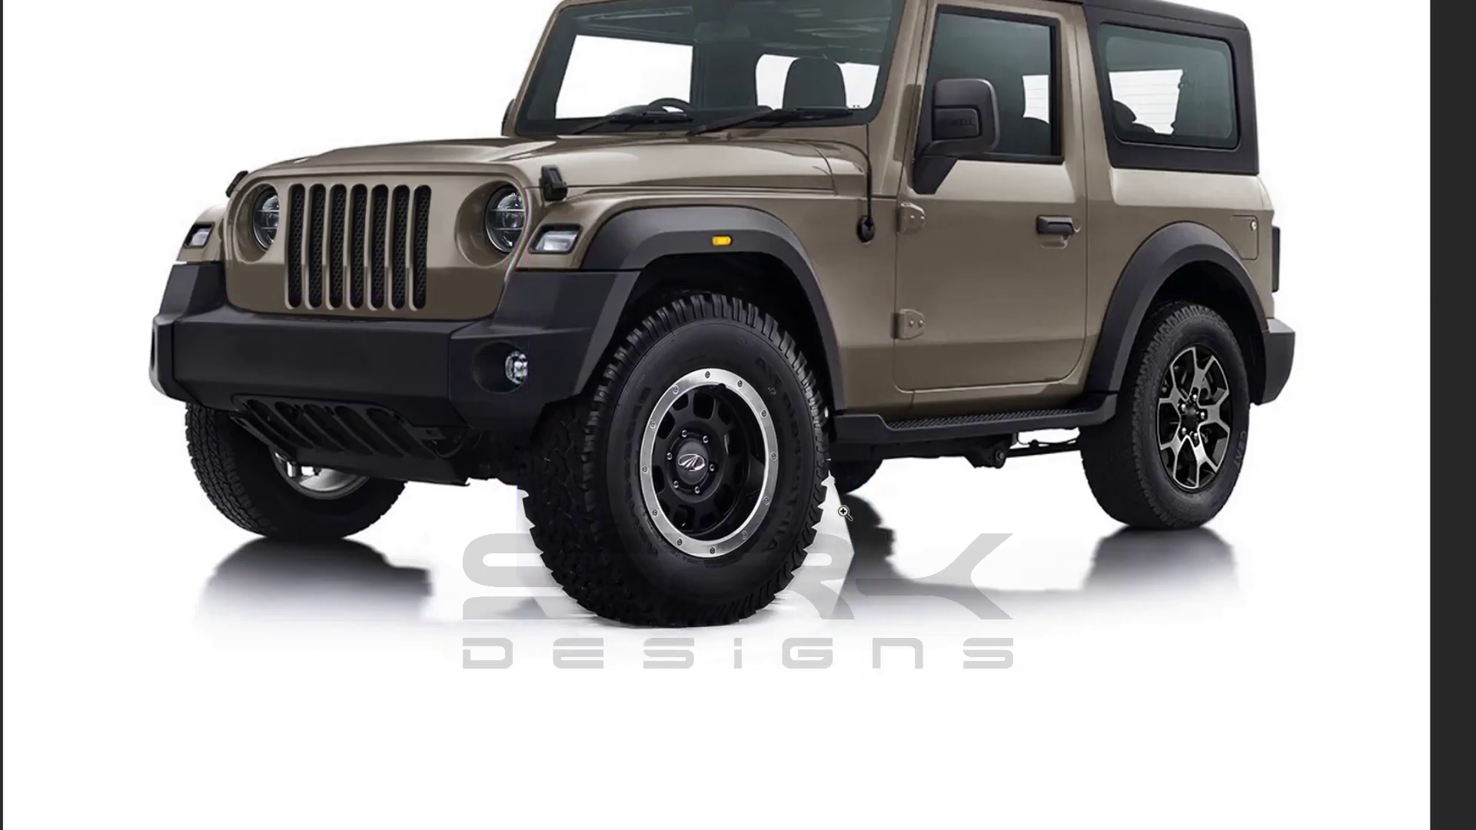
- Confirm the placement of the new off-road front wheel
{"action": "key", "text": "Return"}
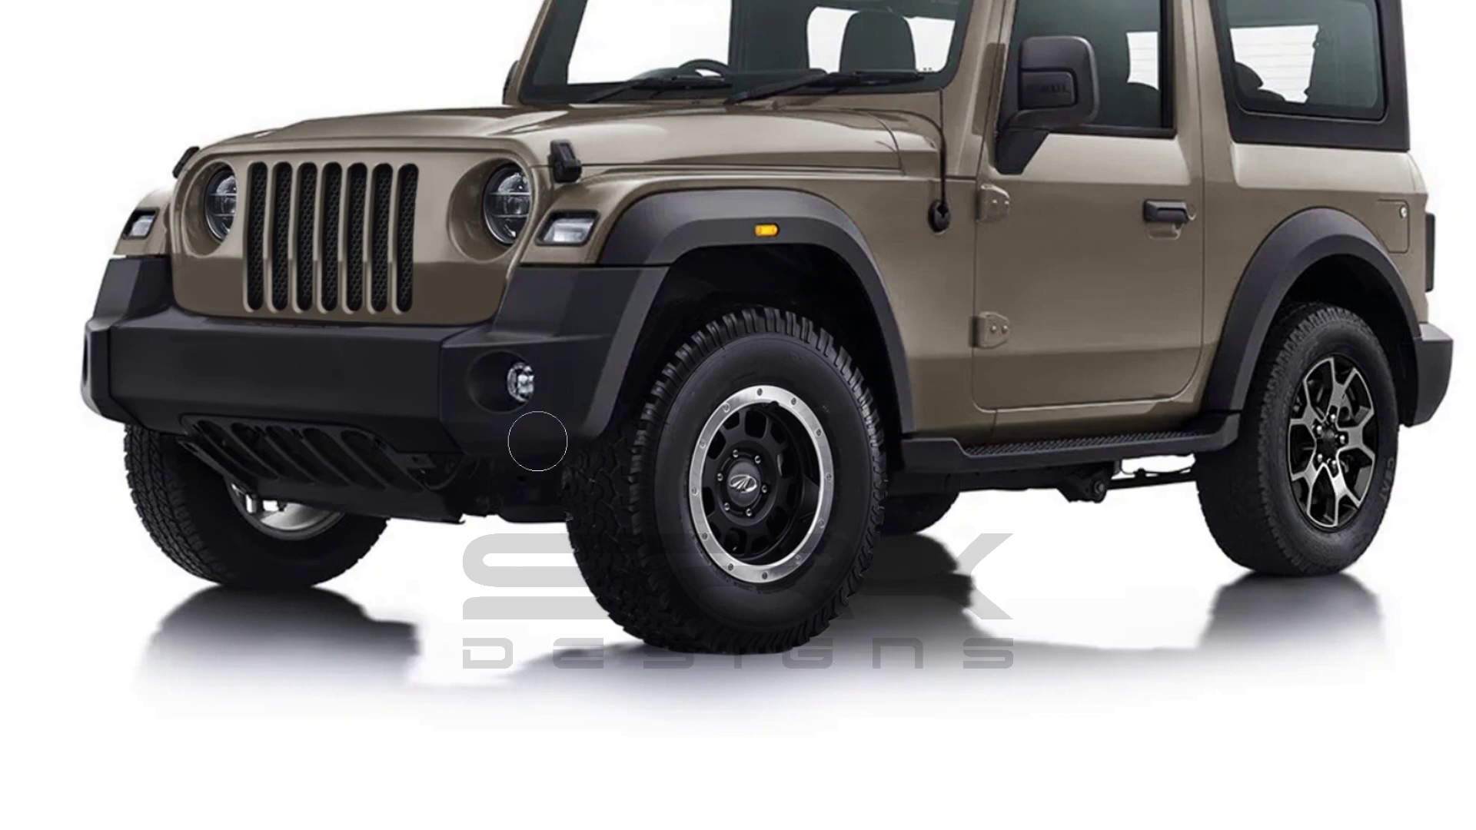
{"action": "scroll", "coordinate": [605, 446], "scroll_direction": "up", "scroll_amount": 2}
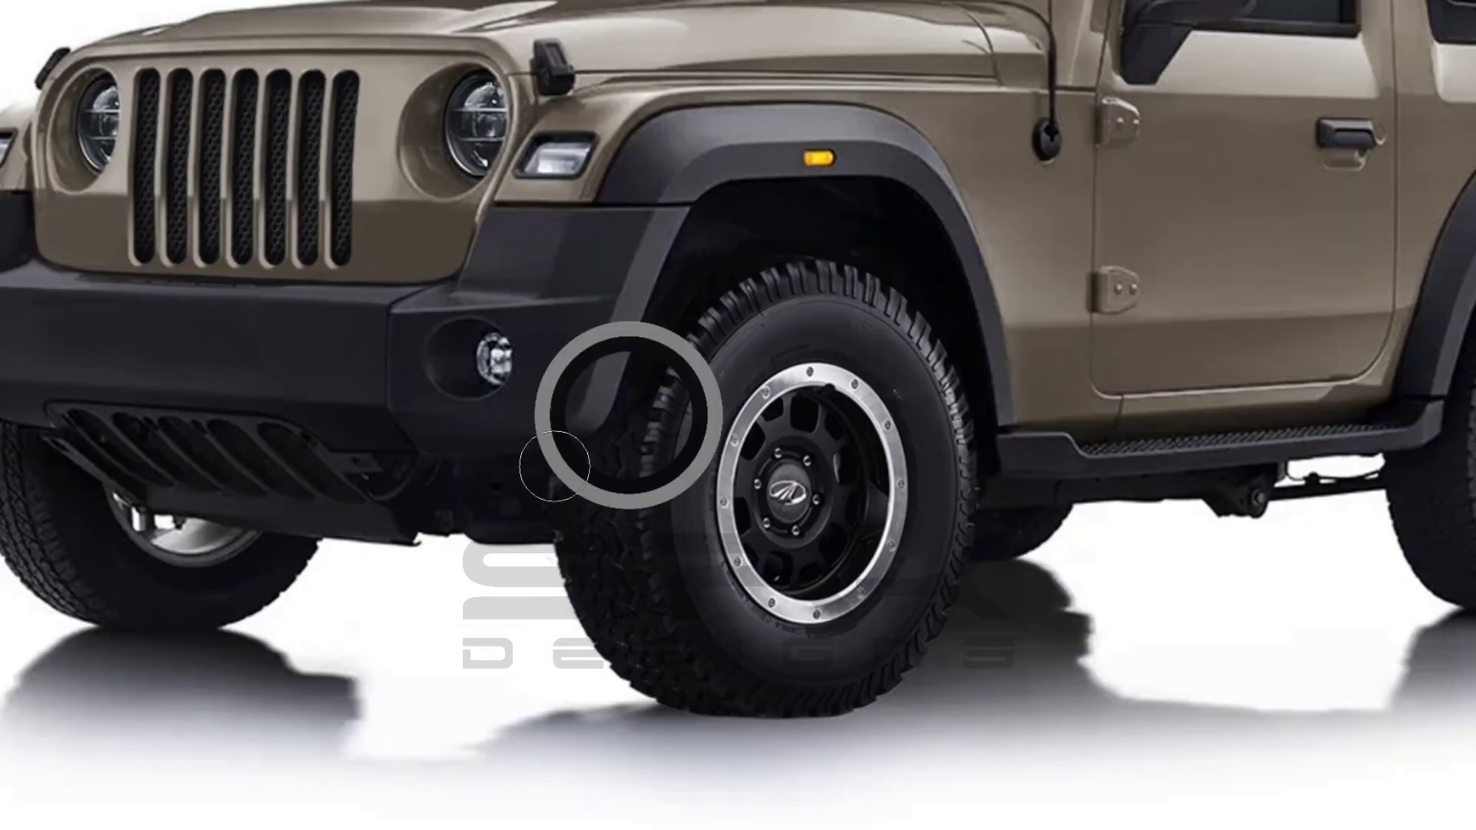
{"action": "scroll", "coordinate": [703, 372], "scroll_direction": "down", "scroll_amount": 5}
{"action": "scroll", "coordinate": [798, 468], "scroll_direction": "up", "scroll_amount": 2}
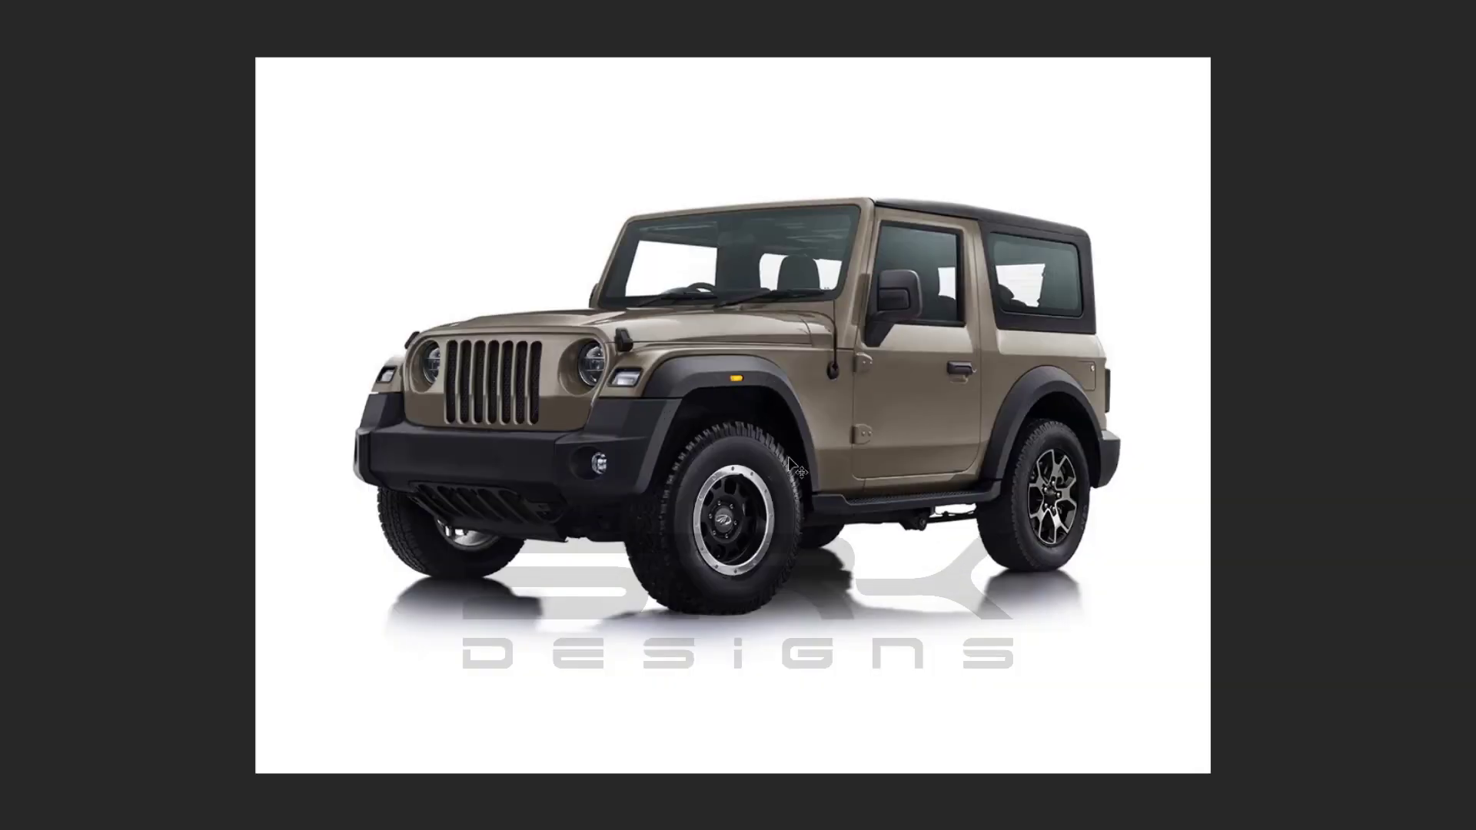
{"action": "scroll", "coordinate": [798, 468], "scroll_direction": "down", "scroll_amount": 1}
{"action": "scroll", "coordinate": [818, 459], "scroll_direction": "up", "scroll_amount": 1}
{"action": "scroll", "coordinate": [817, 460], "scroll_direction": "up", "scroll_amount": 2}
- Paste a copy of the off-road wheel and scale it over the rear arch
{"action": "key", "text": "ctrl+v"}
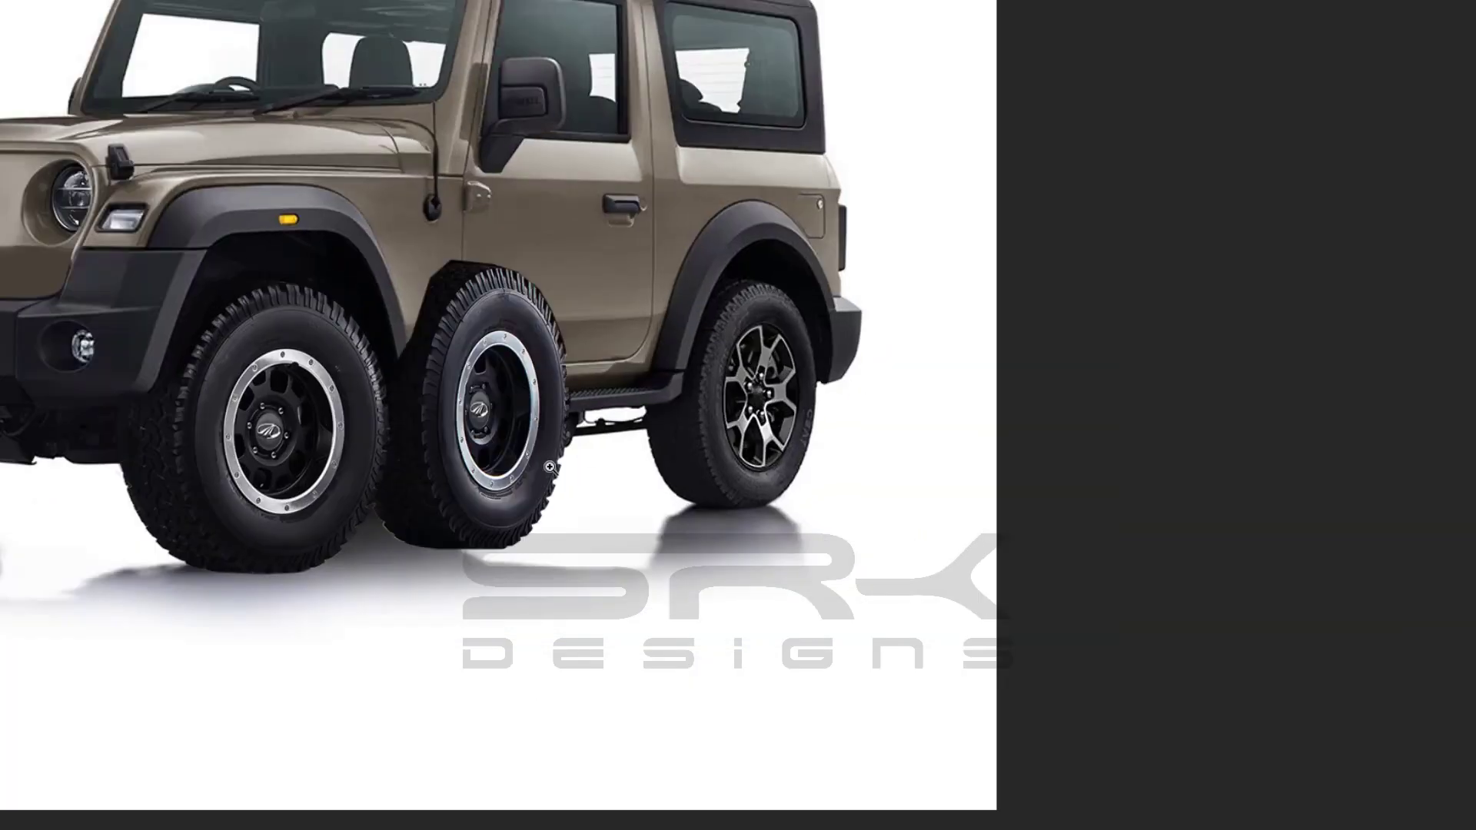
{"action": "left_click_drag", "start_coordinate": [494, 412], "coordinate": [719, 396]}
{"action": "key", "text": "ctrl+t"}
{"action": "left_click_drag", "start_coordinate": [616, 244], "coordinate": [632, 269]}
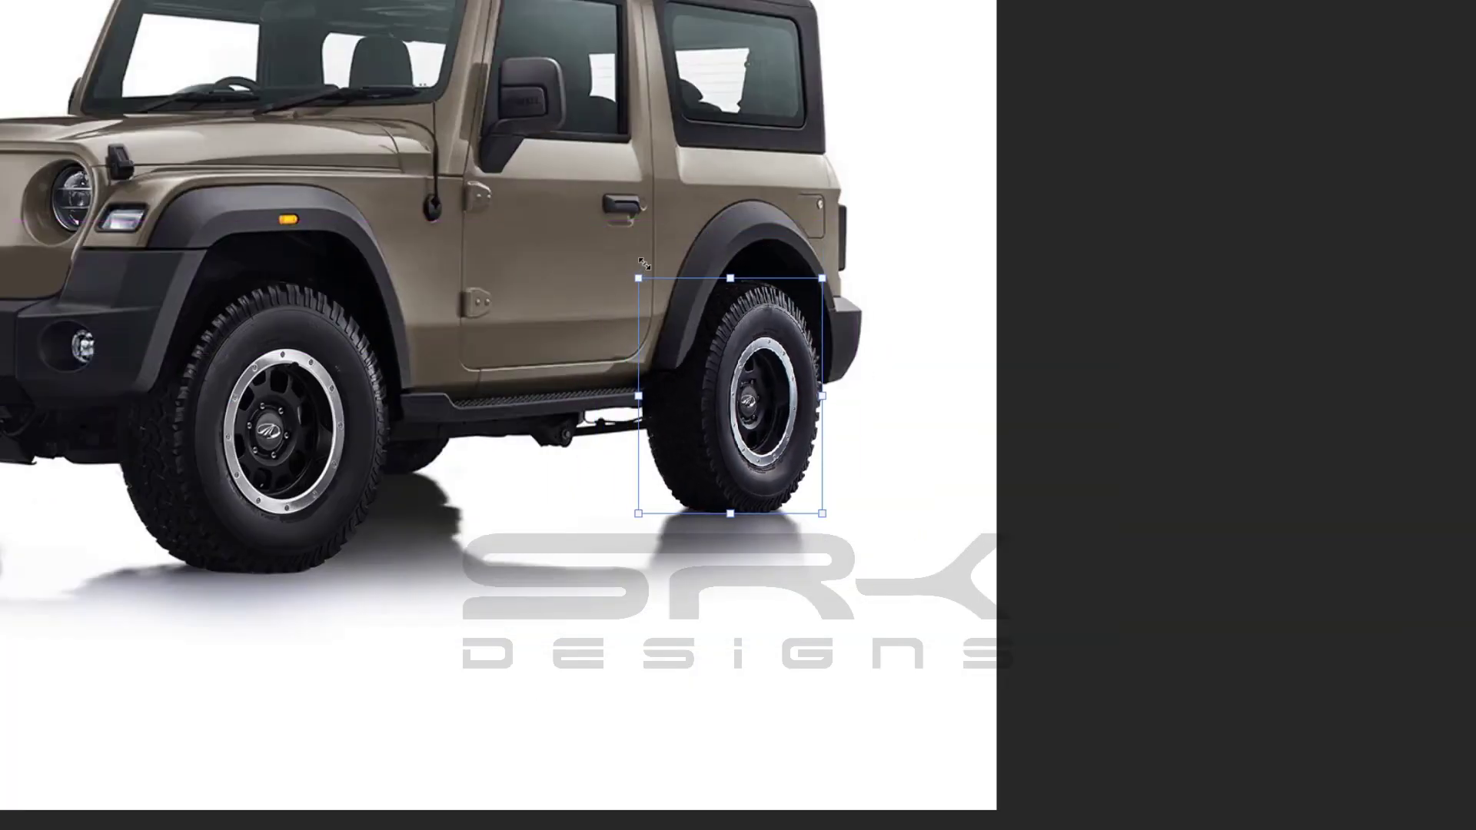
{"action": "key", "text": "Return"}
{"action": "scroll", "coordinate": [632, 348], "scroll_direction": "up", "scroll_amount": 3}
- Lasso the side step and delete the wheel copy where it covers it
{"action": "key", "text": "ctrl+z"}
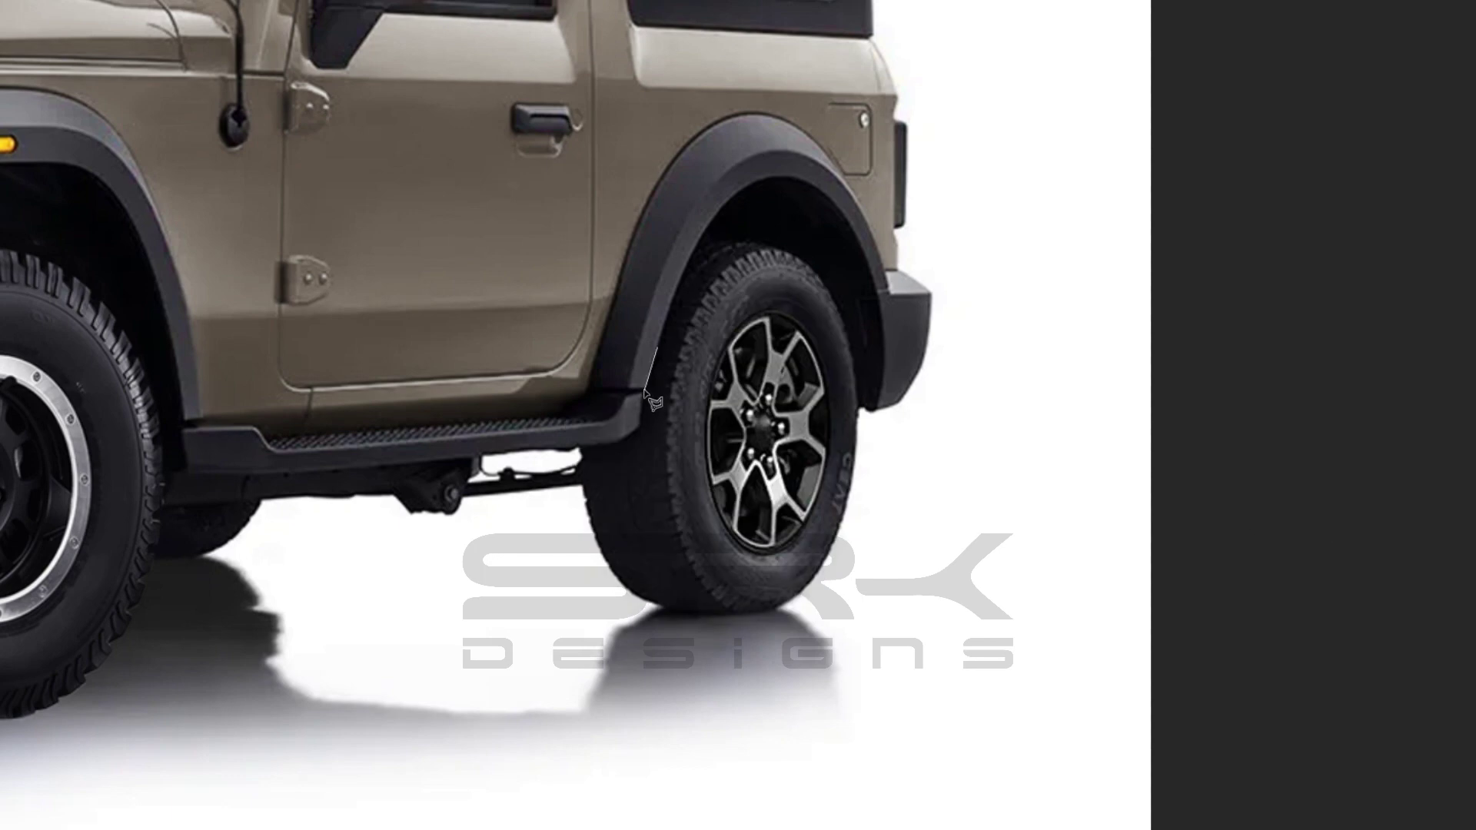
{"action": "left_click_drag", "start_coordinate": [595, 241], "coordinate": [419, 380]}
{"action": "key", "text": "ctrl+comma"}
{"action": "key", "text": "Delete"}
{"action": "key", "text": "ctrl+d"}
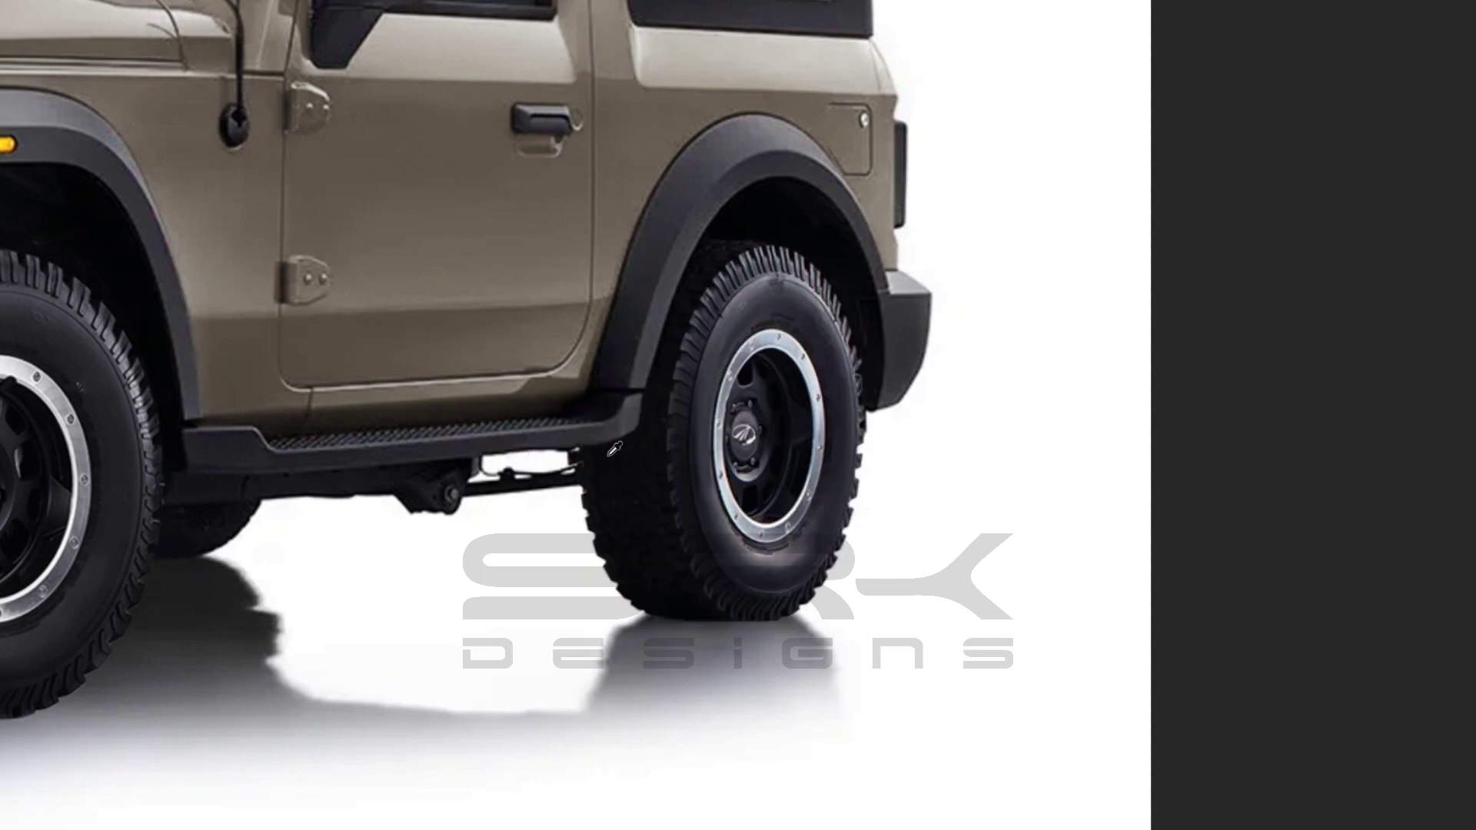
{"action": "left_click_drag", "start_coordinate": [572, 452], "coordinate": [615, 446]}
{"action": "key", "text": "ctrl+z"}
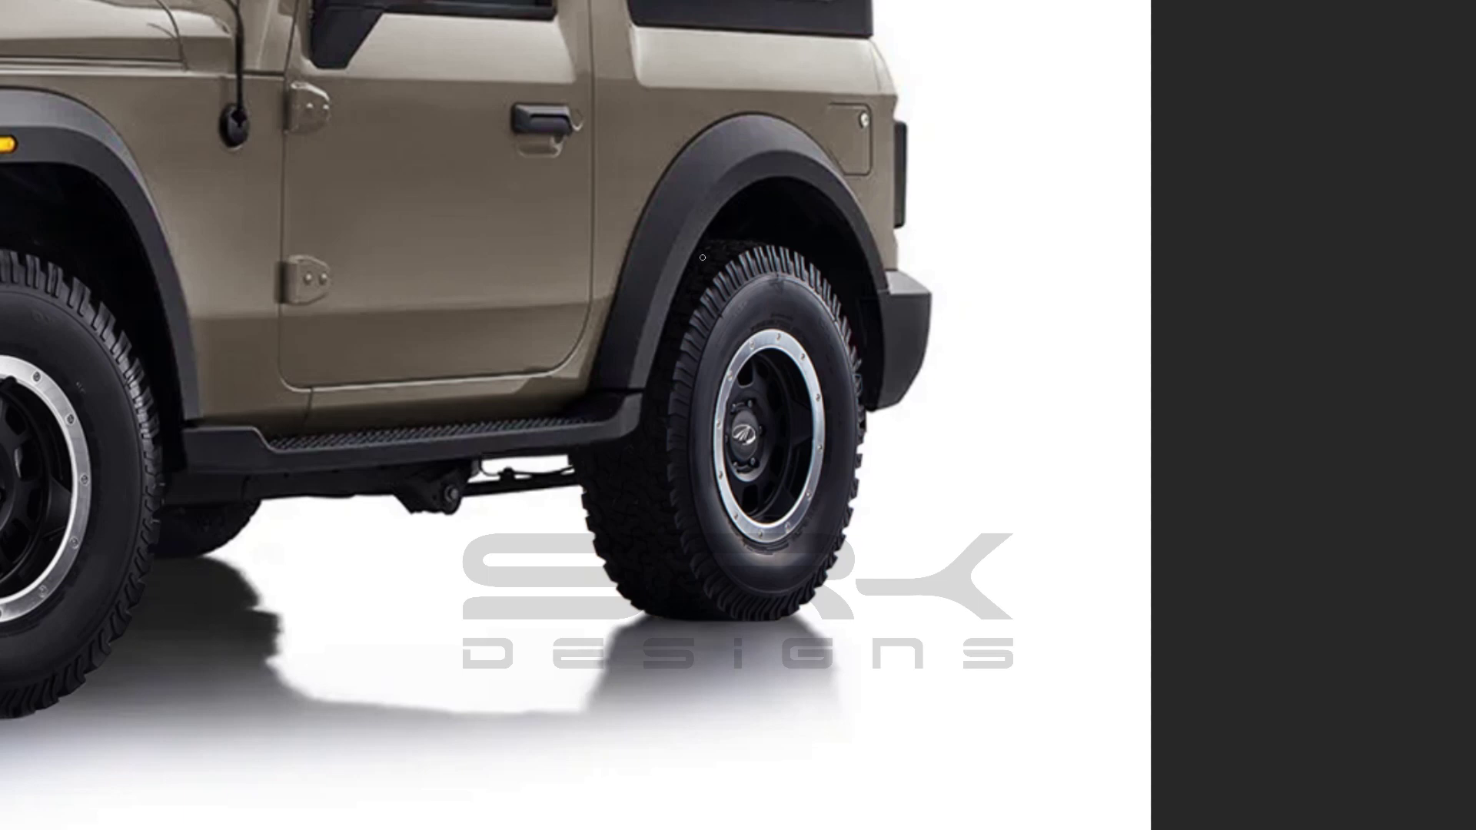
{"action": "key", "text": "ctrl+0"}
- Resize and position the pasted tyre under the front bumper
{"action": "left_click", "coordinate": [951, 372]}
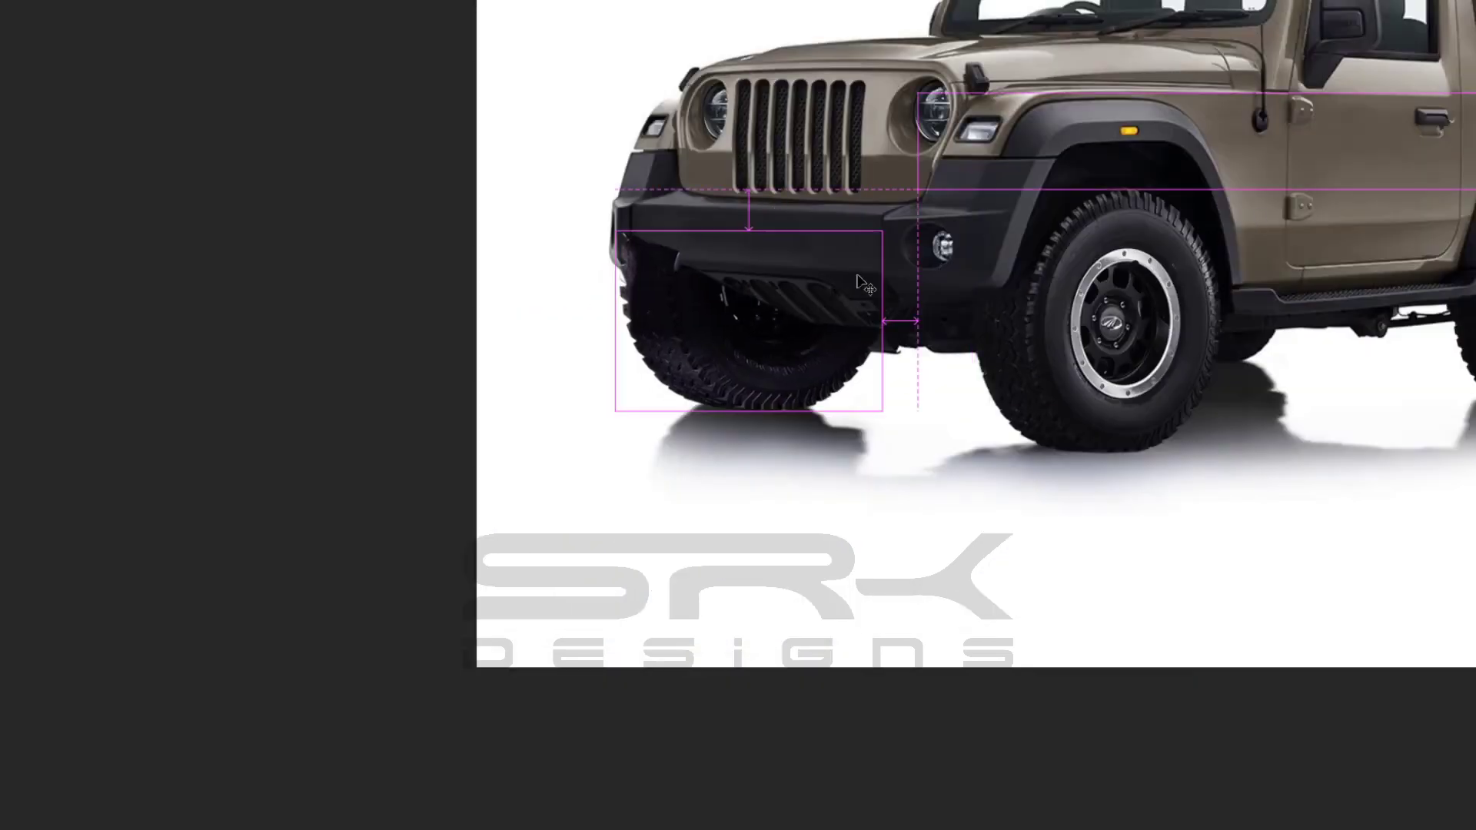
{"action": "key", "text": "ctrl+t"}
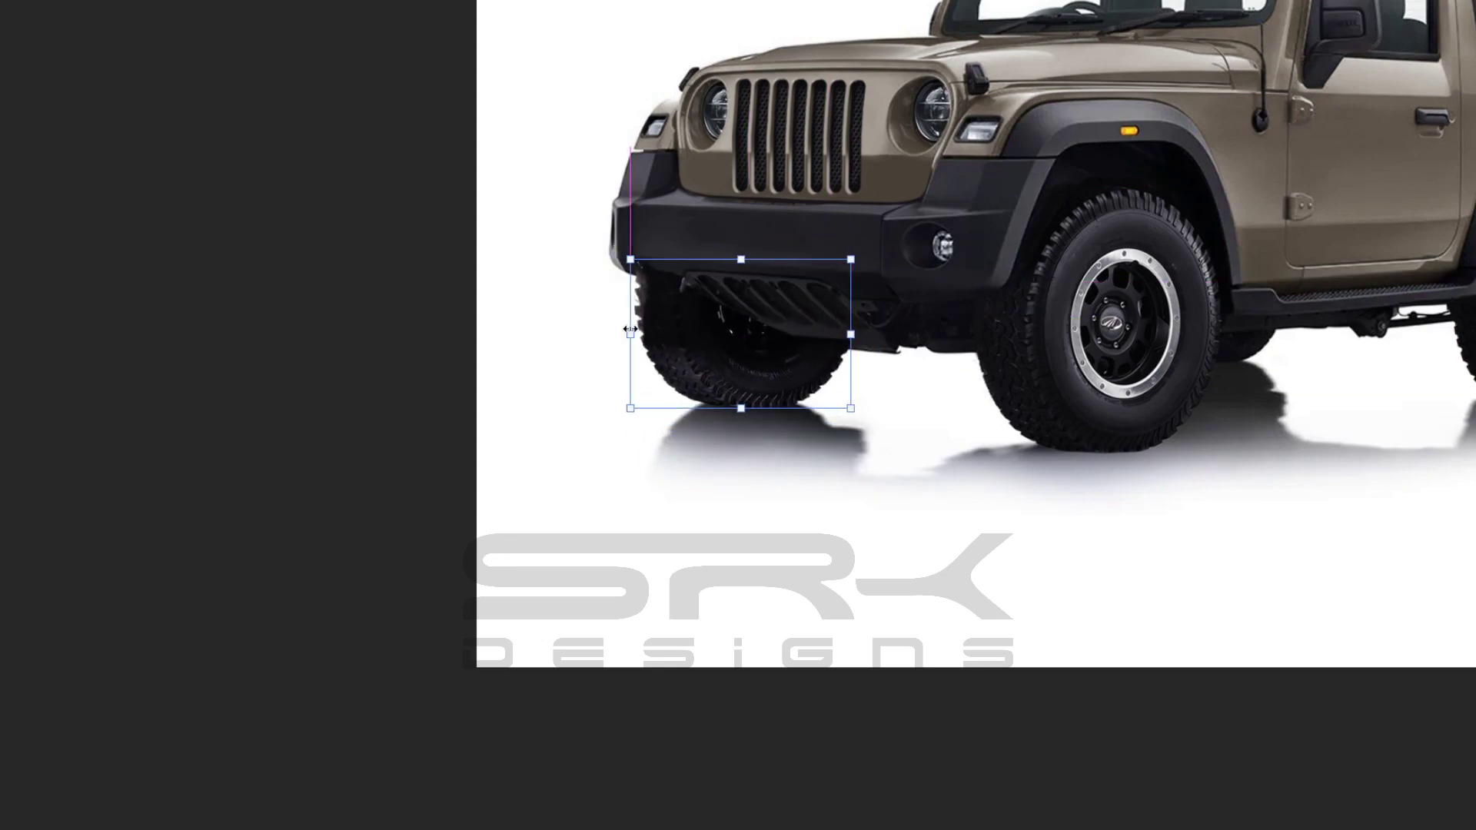
{"action": "key", "text": "Return"}
{"action": "left_click", "coordinate": [836, 303]}
- Polygonal-lasso the outline of the bumper and skid plate
{"action": "left_click", "coordinate": [746, 395]}
{"action": "left_click", "coordinate": [580, 254]}
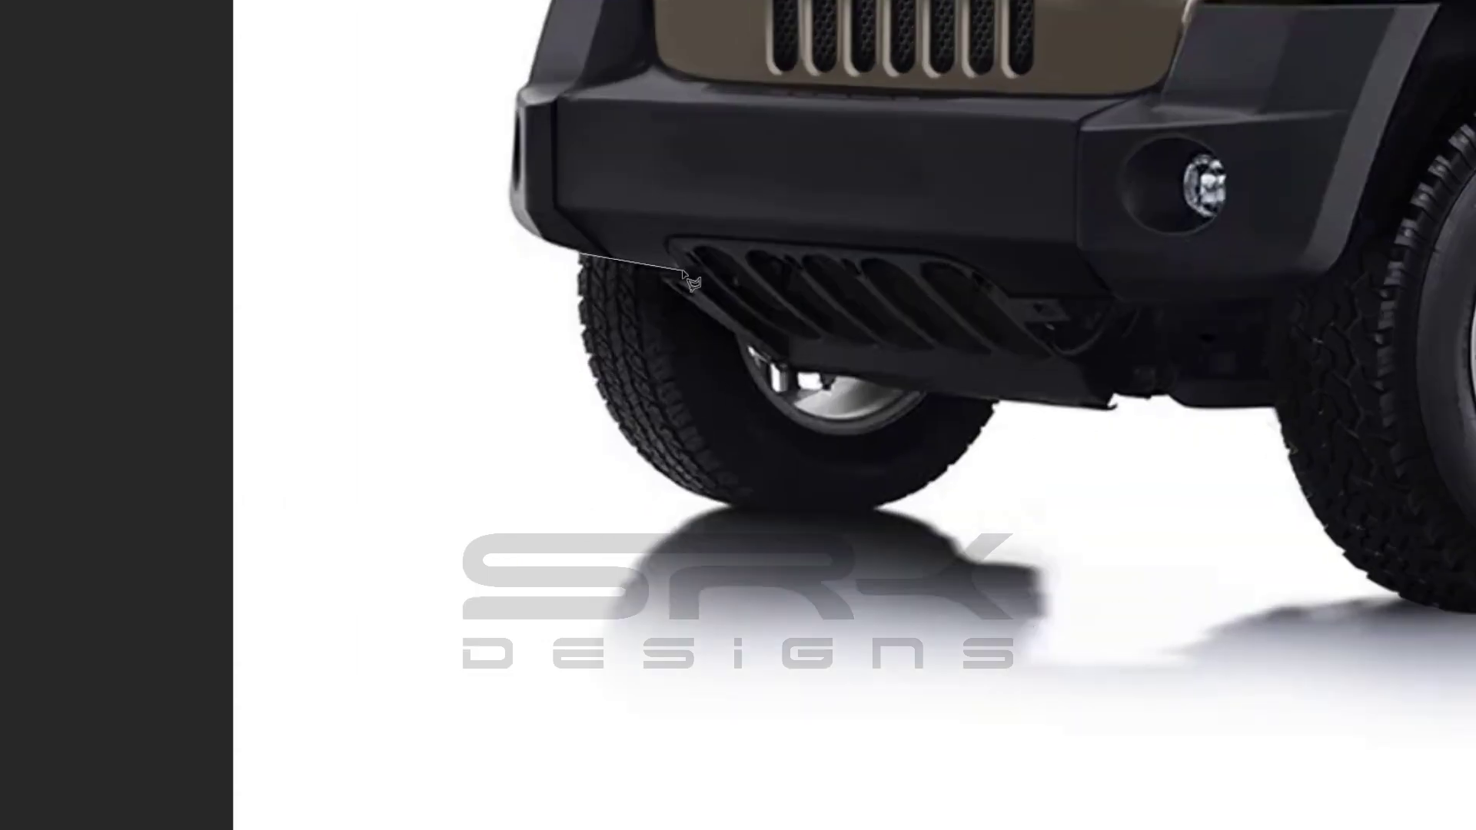
{"action": "left_click", "coordinate": [757, 358]}
{"action": "left_click", "coordinate": [1099, 404]}
{"action": "left_click", "coordinate": [1103, 201]}
{"action": "left_click", "coordinate": [638, 85]}
{"action": "double_click", "coordinate": [721, 211]}
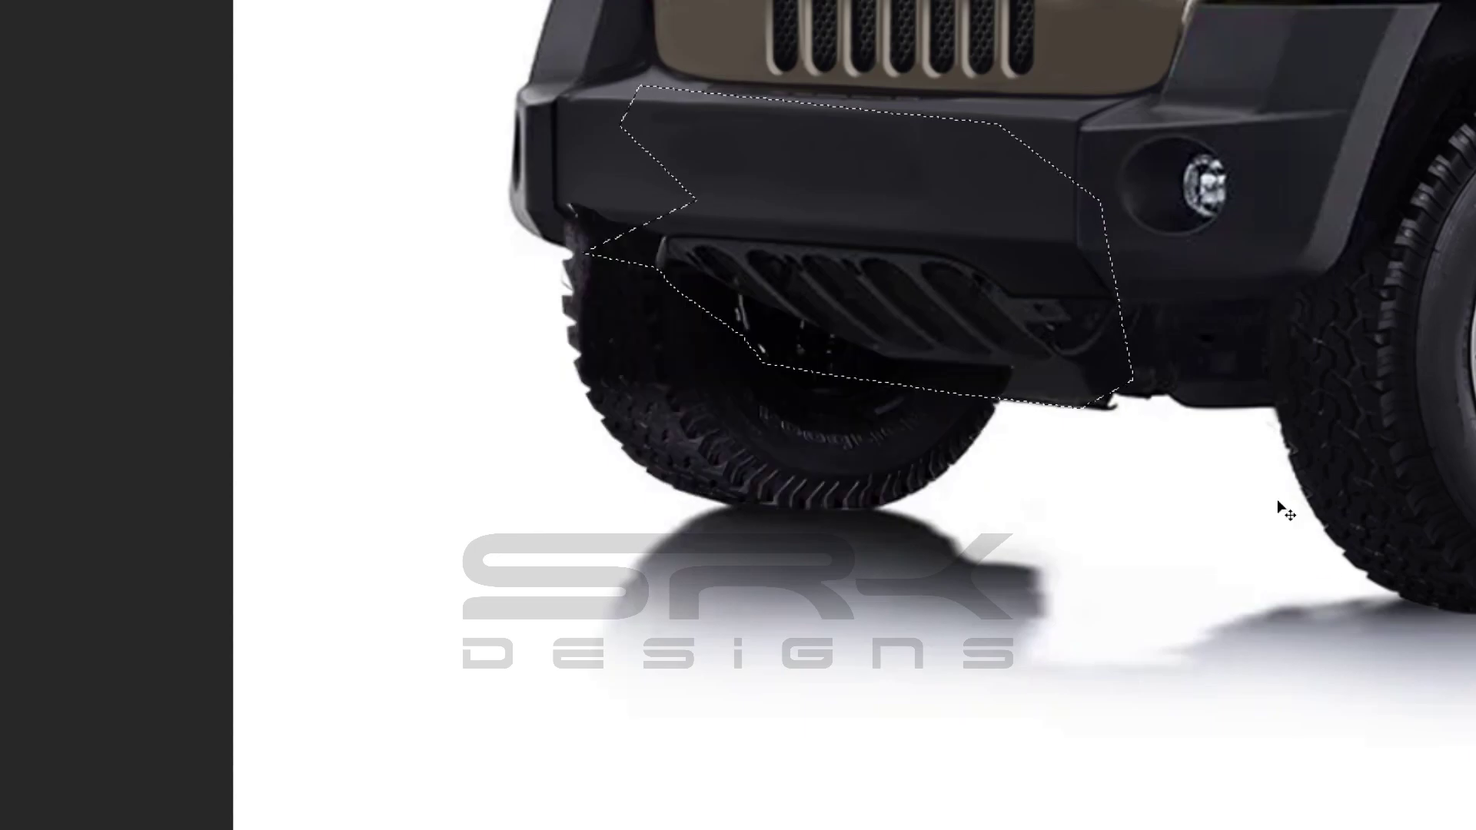
- Sample the dark bumper colour and paint over the tyre edge beside it
{"action": "scroll", "coordinate": [708, 282], "scroll_direction": "up", "scroll_amount": 1}
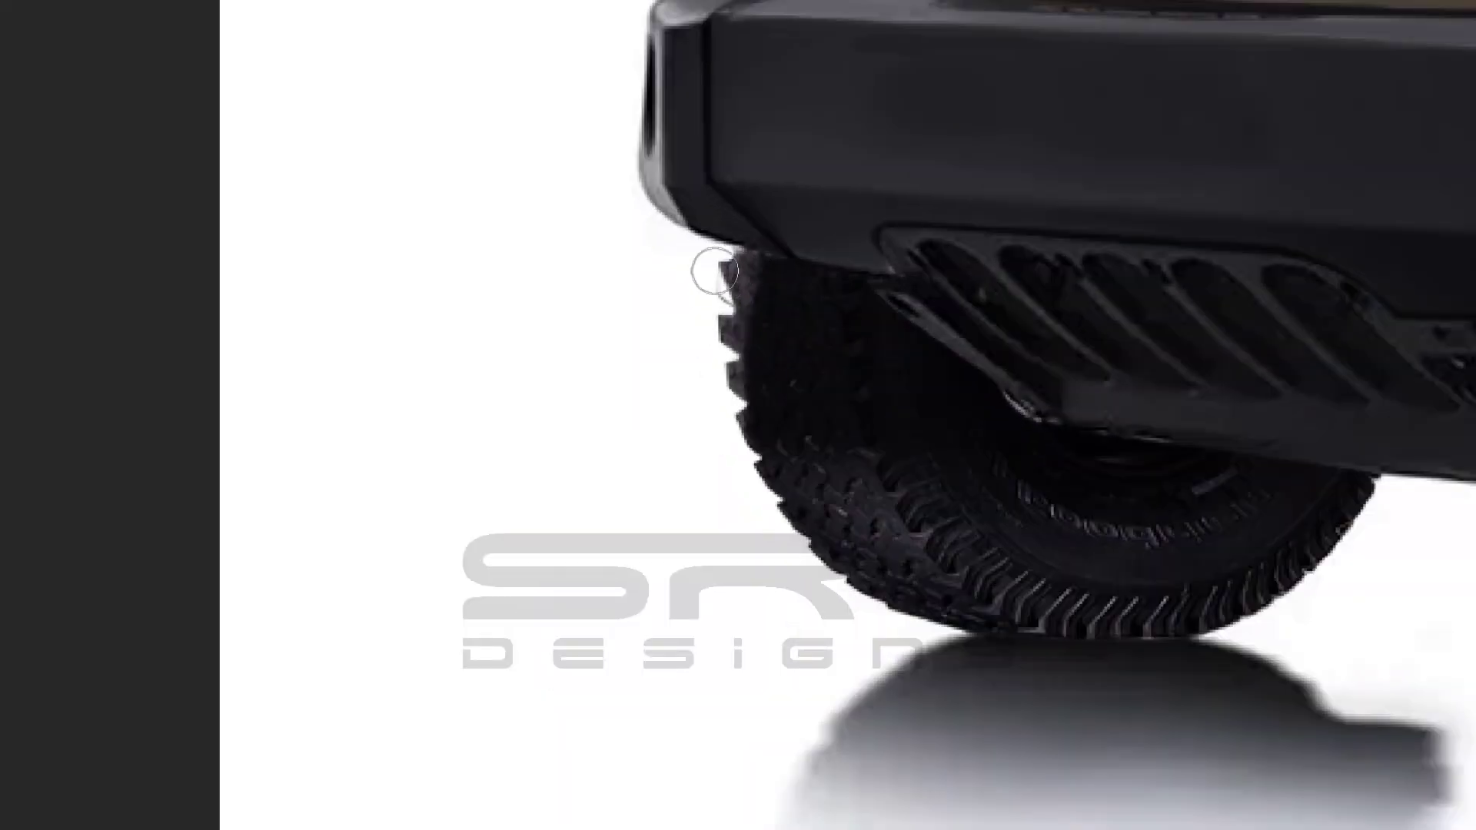
{"action": "left_click", "coordinate": [744, 255], "text": "alt"}
{"action": "mouse_move", "coordinate": [744, 255]}
{"action": "left_mouse_down"}
{"action": "mouse_move", "coordinate": [714, 248]}
{"action": "mouse_move", "coordinate": [738, 319]}
{"action": "left_mouse_up"}
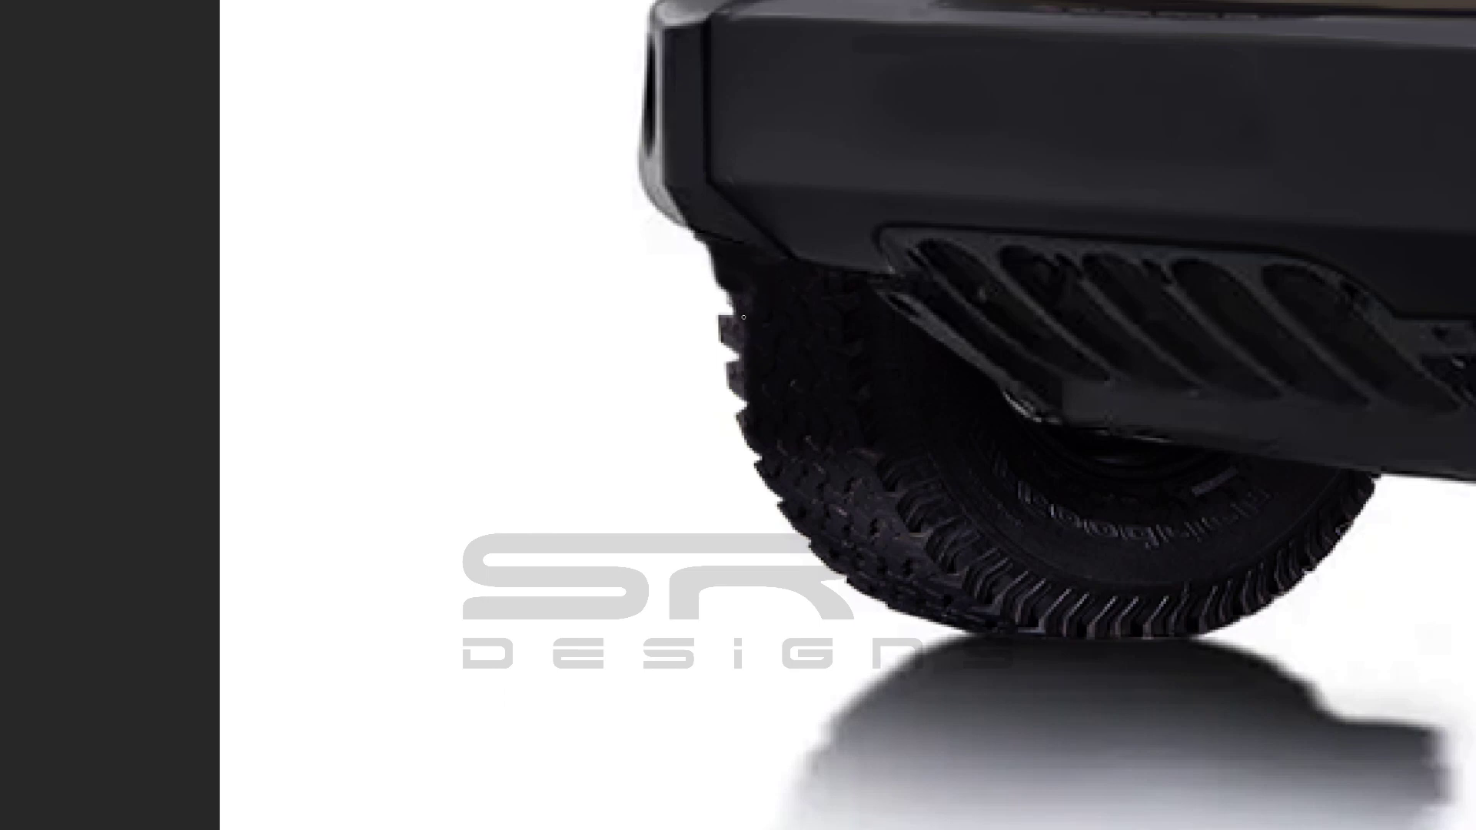
{"action": "key", "text": "ctrl+0"}
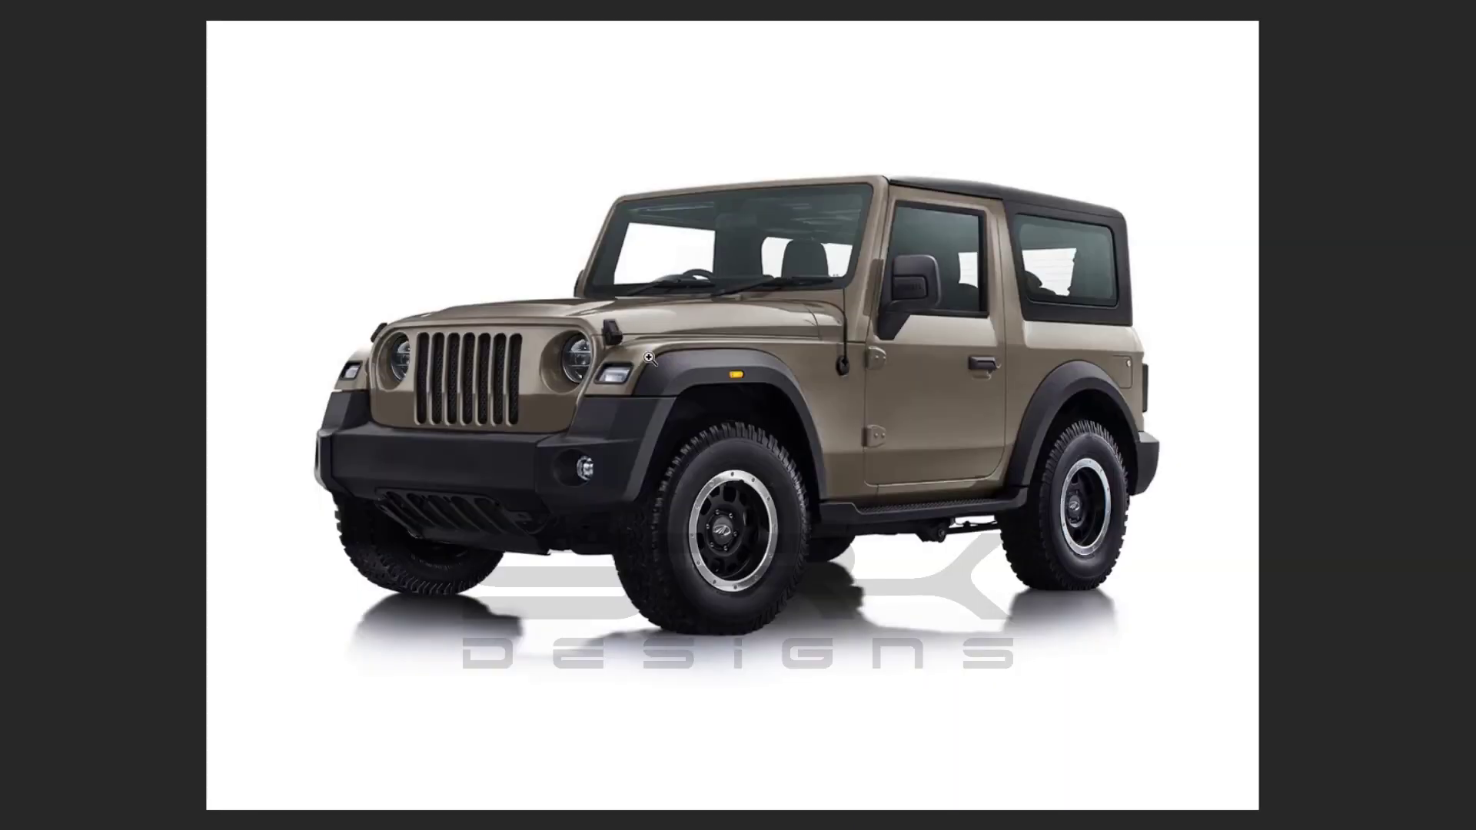
- Paste the winch image and scale it onto the front bumper, zooming to check the fit
{"action": "key", "text": "ctrl+minus"}
{"action": "key", "text": "ctrl+plus"}
{"action": "key", "text": "ctrl+v"}
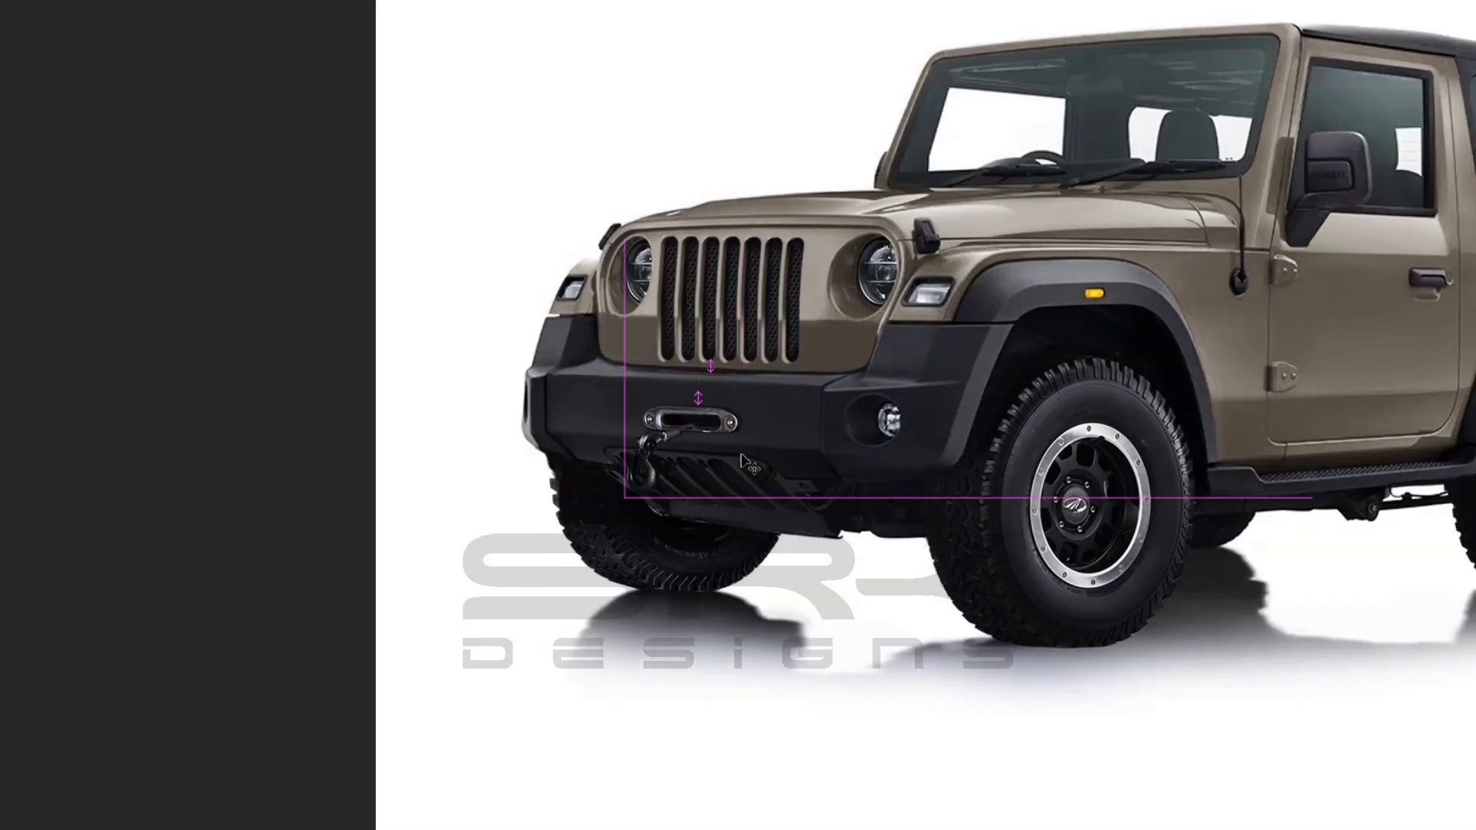
{"action": "key", "text": "ctrl+t"}
{"action": "key", "text": "Return"}
{"action": "key", "text": "ctrl+plus"}
{"action": "key", "text": "ctrl+plus"}
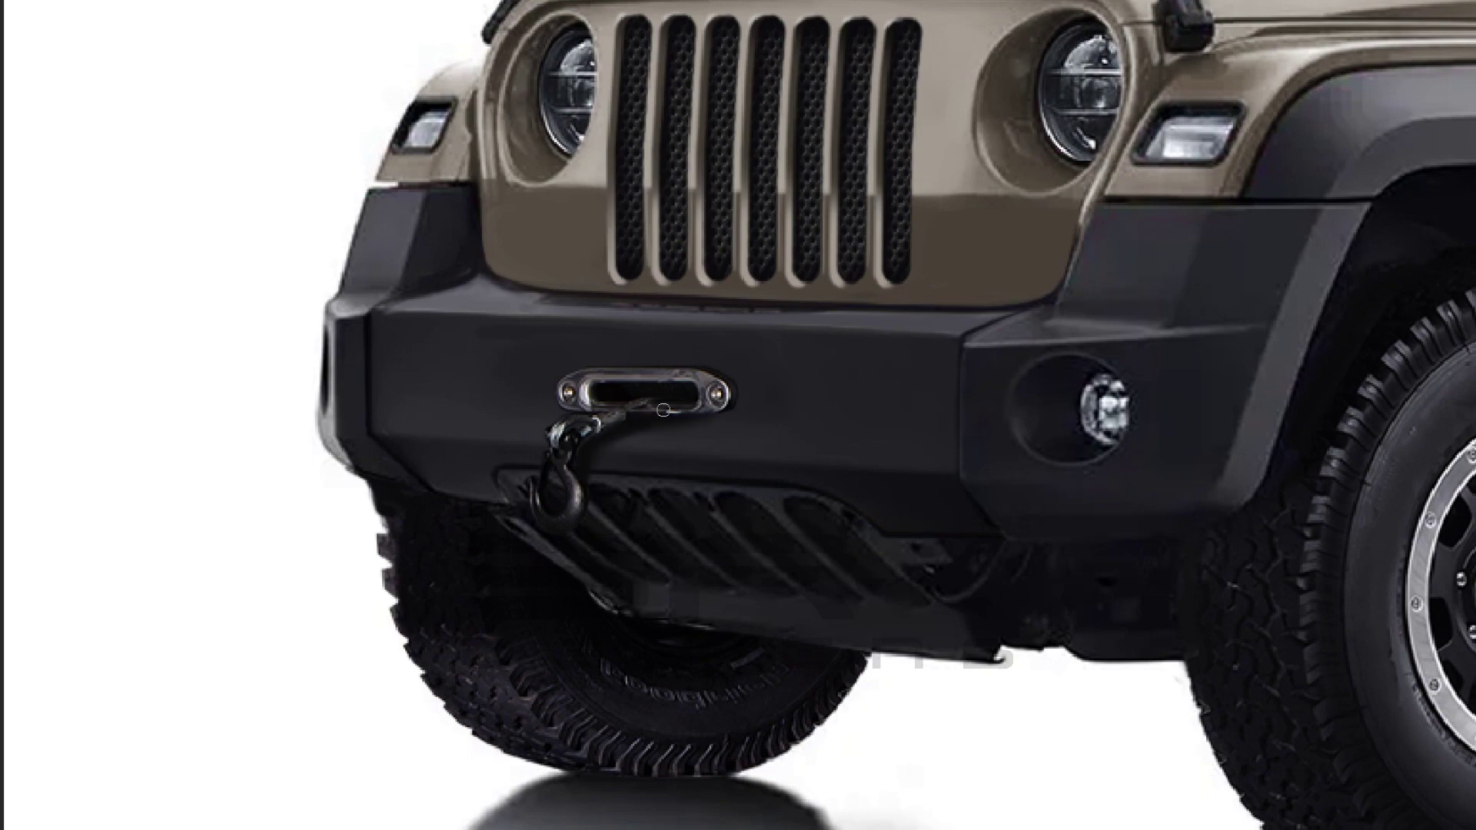
{"action": "key", "text": "ctrl+minus"}
{"action": "key", "text": "ctrl+minus"}
{"action": "key", "text": "ctrl+plus"}
{"action": "key", "text": "ctrl+plus"}
{"action": "key", "text": "ctrl+plus"}
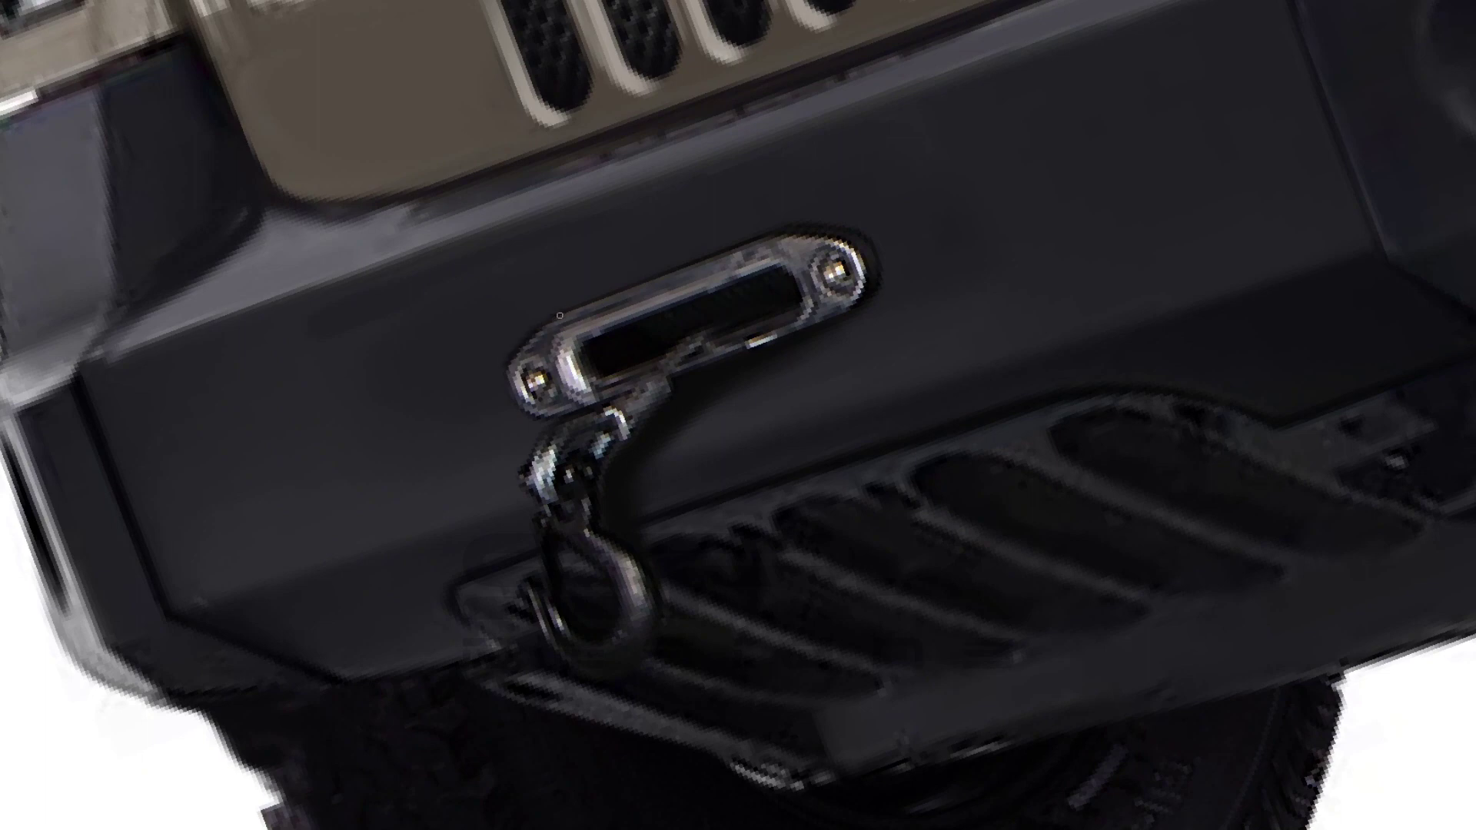
{"action": "key", "text": "ctrl+minus"}
{"action": "key", "text": "ctrl+plus"}
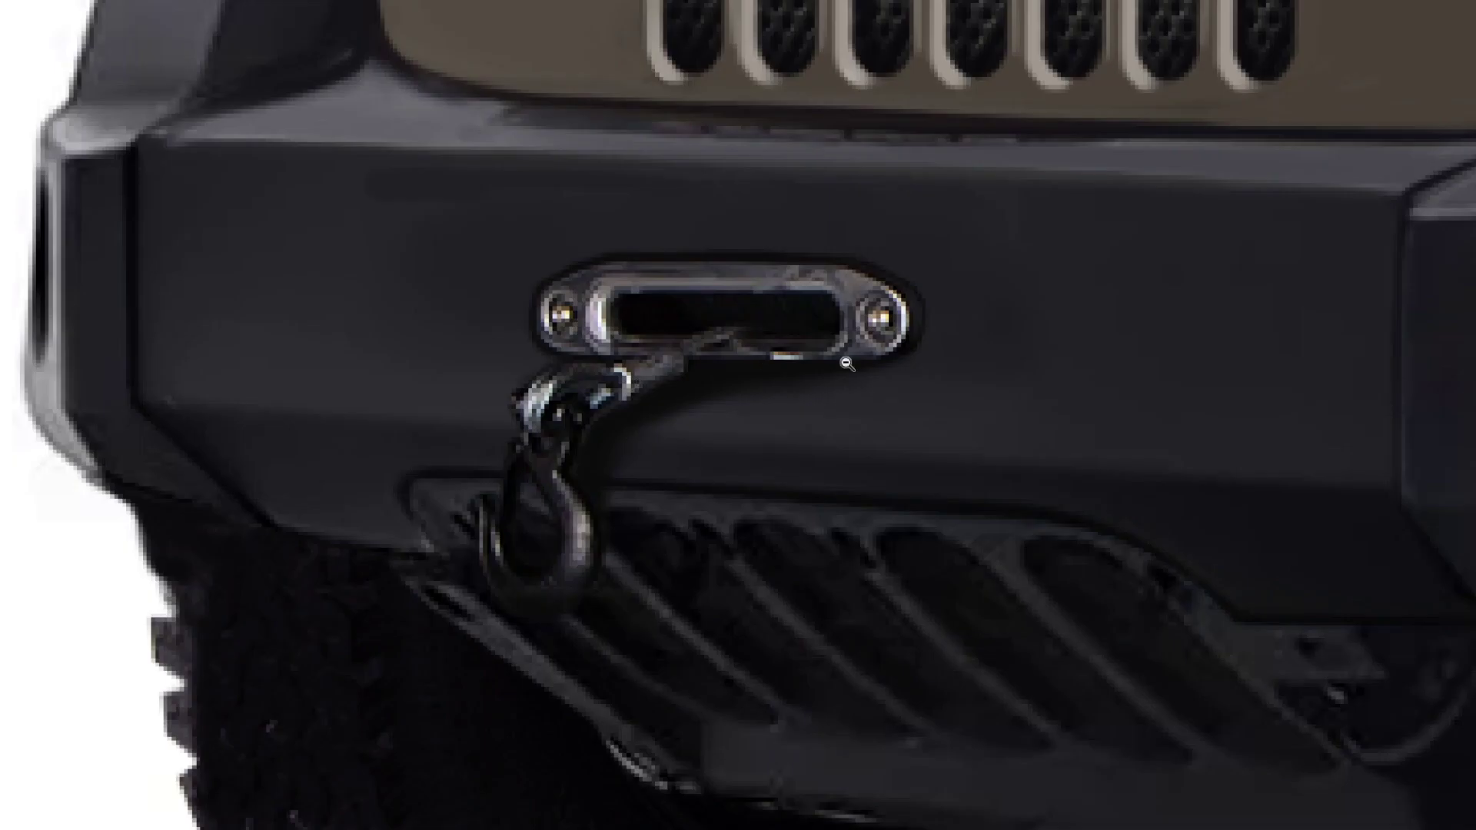
{"action": "left_click", "coordinate": [846, 365], "text": "alt"}
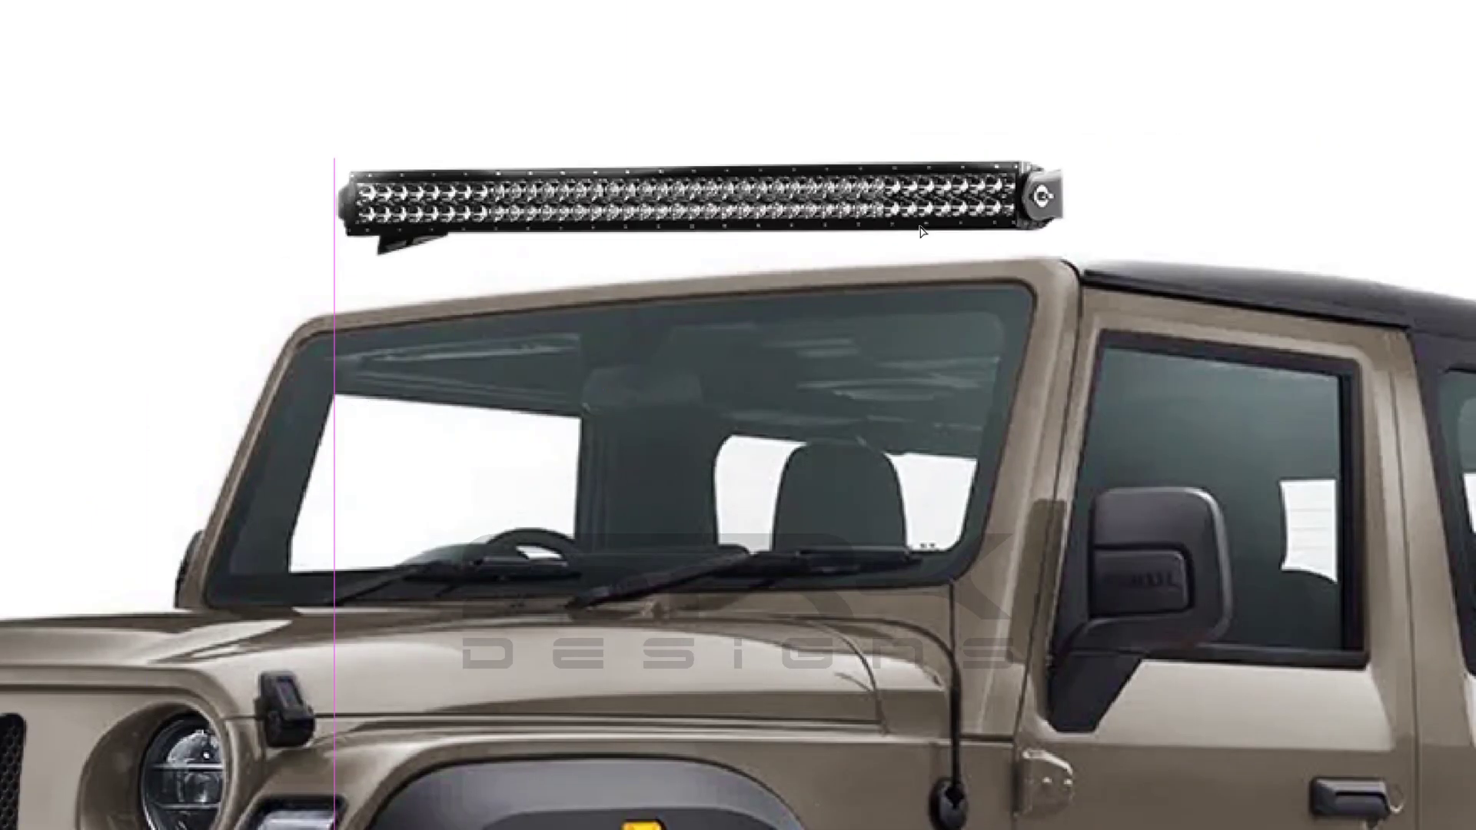
- Tilt the roof light bar into place and fill a dark polygonal mounting bracket under it
{"action": "left_click_drag", "start_coordinate": [971, 235], "coordinate": [903, 223]}
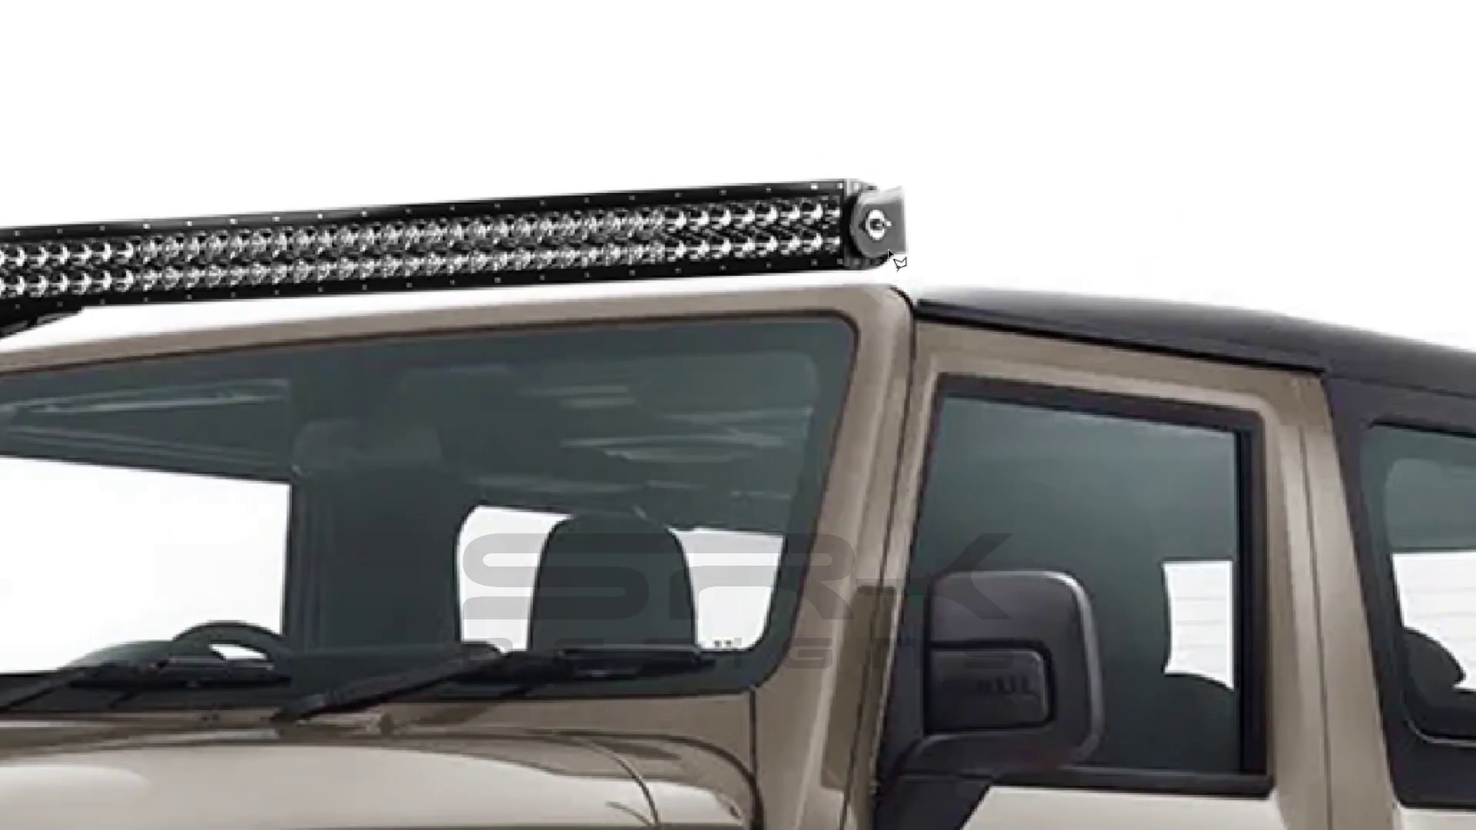
{"action": "left_click", "coordinate": [902, 190]}
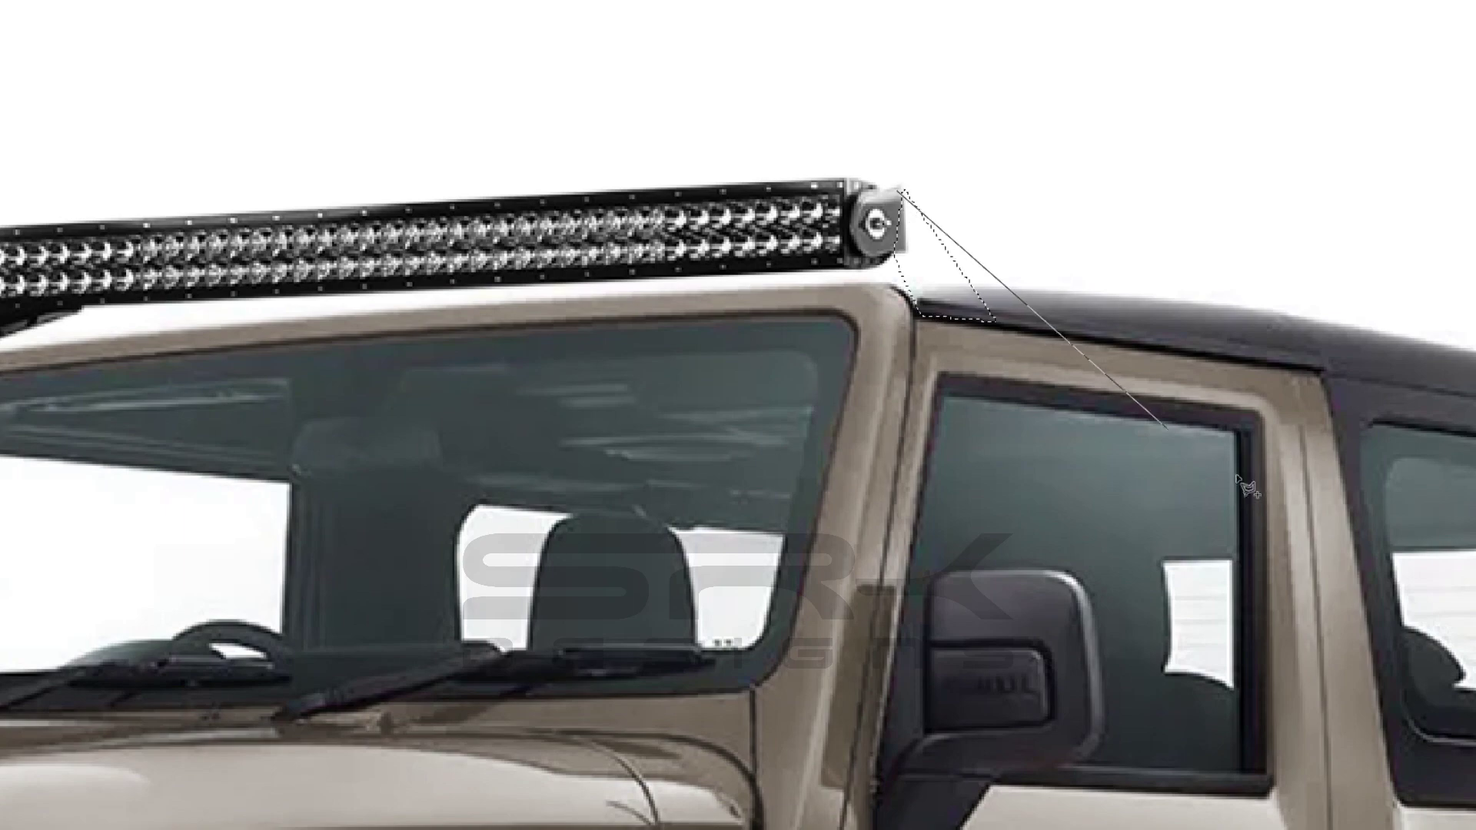
{"action": "left_click", "coordinate": [993, 322]}
{"action": "left_click", "coordinate": [908, 318]}
{"action": "left_click", "coordinate": [900, 229]}
{"action": "key", "text": "alt+BackSpace"}
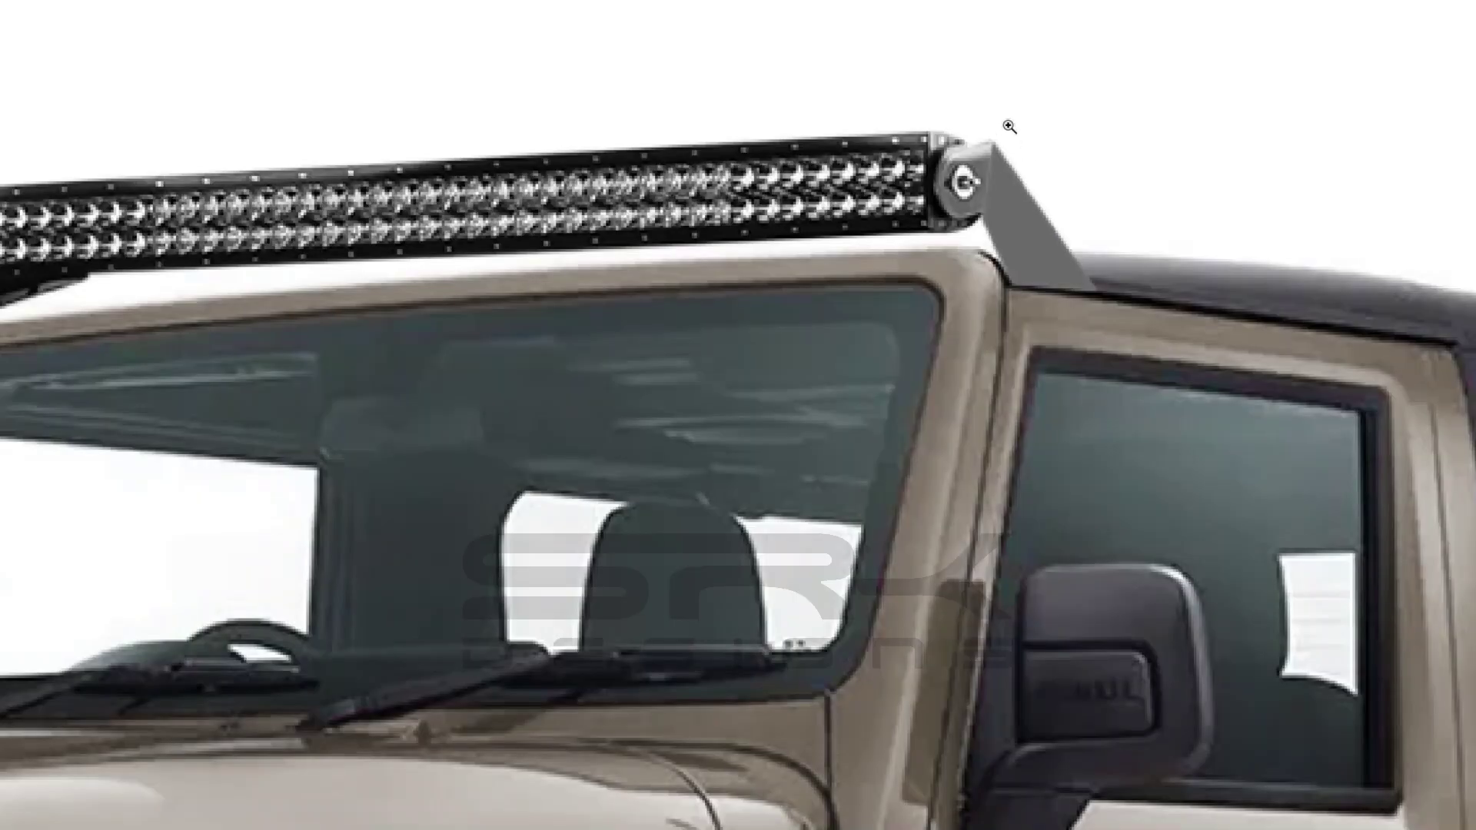
{"action": "left_click_drag", "start_coordinate": [972, 296], "coordinate": [713, 154]}
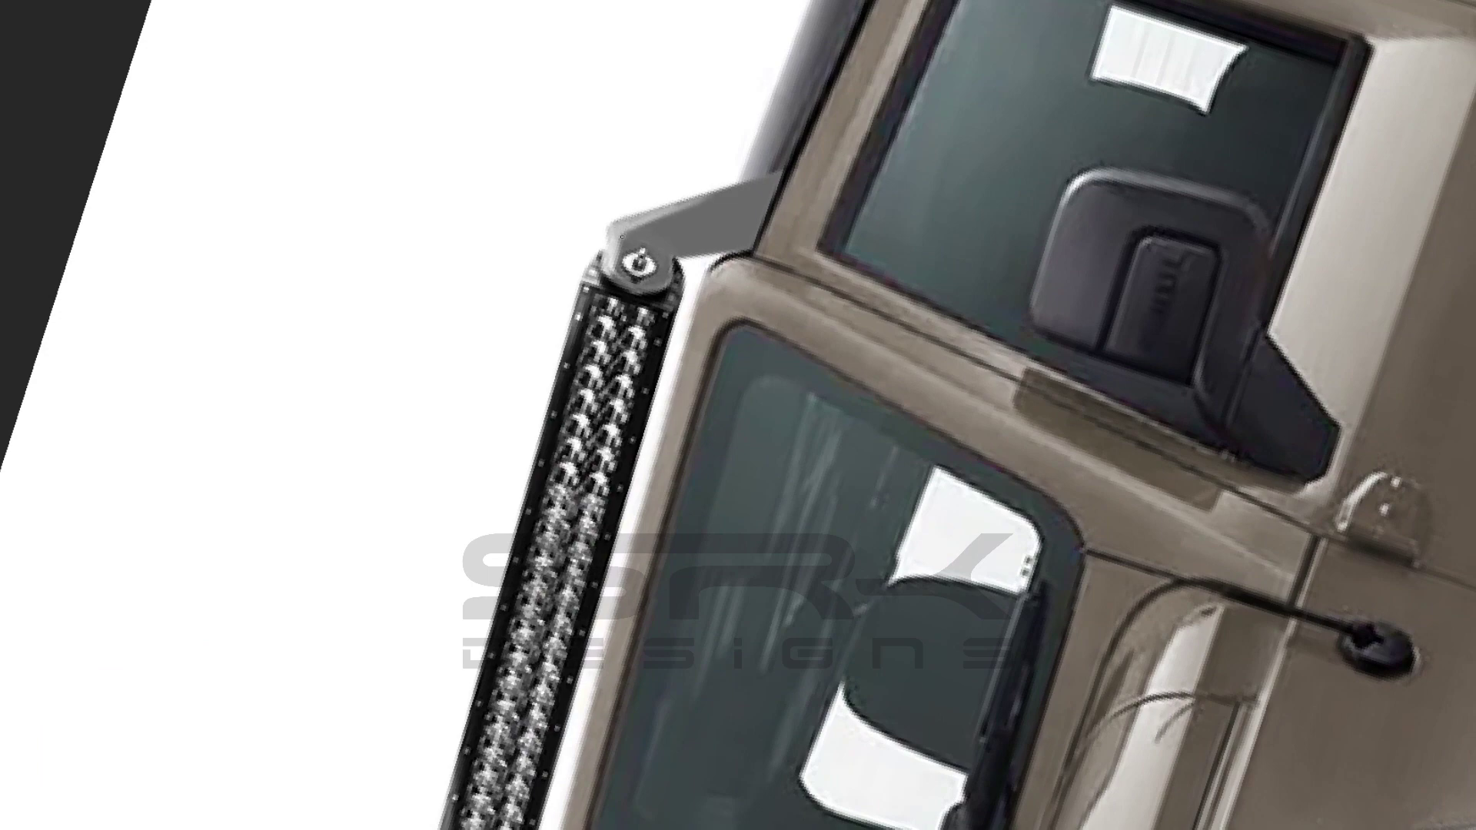
{"action": "left_click_drag", "start_coordinate": [709, 254], "coordinate": [914, 392]}
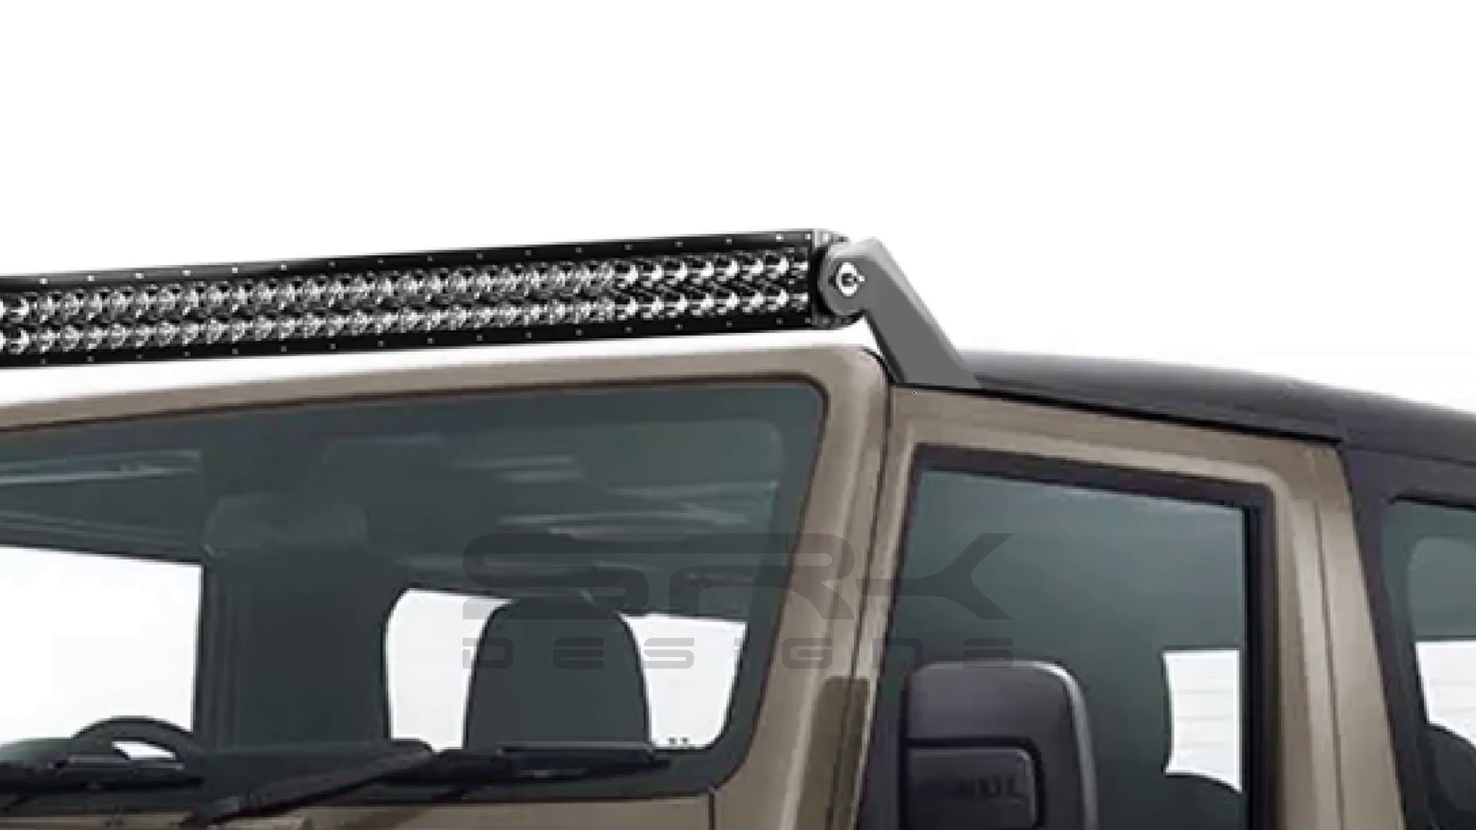
{"action": "left_click_drag", "start_coordinate": [1001, 338], "coordinate": [681, 251]}
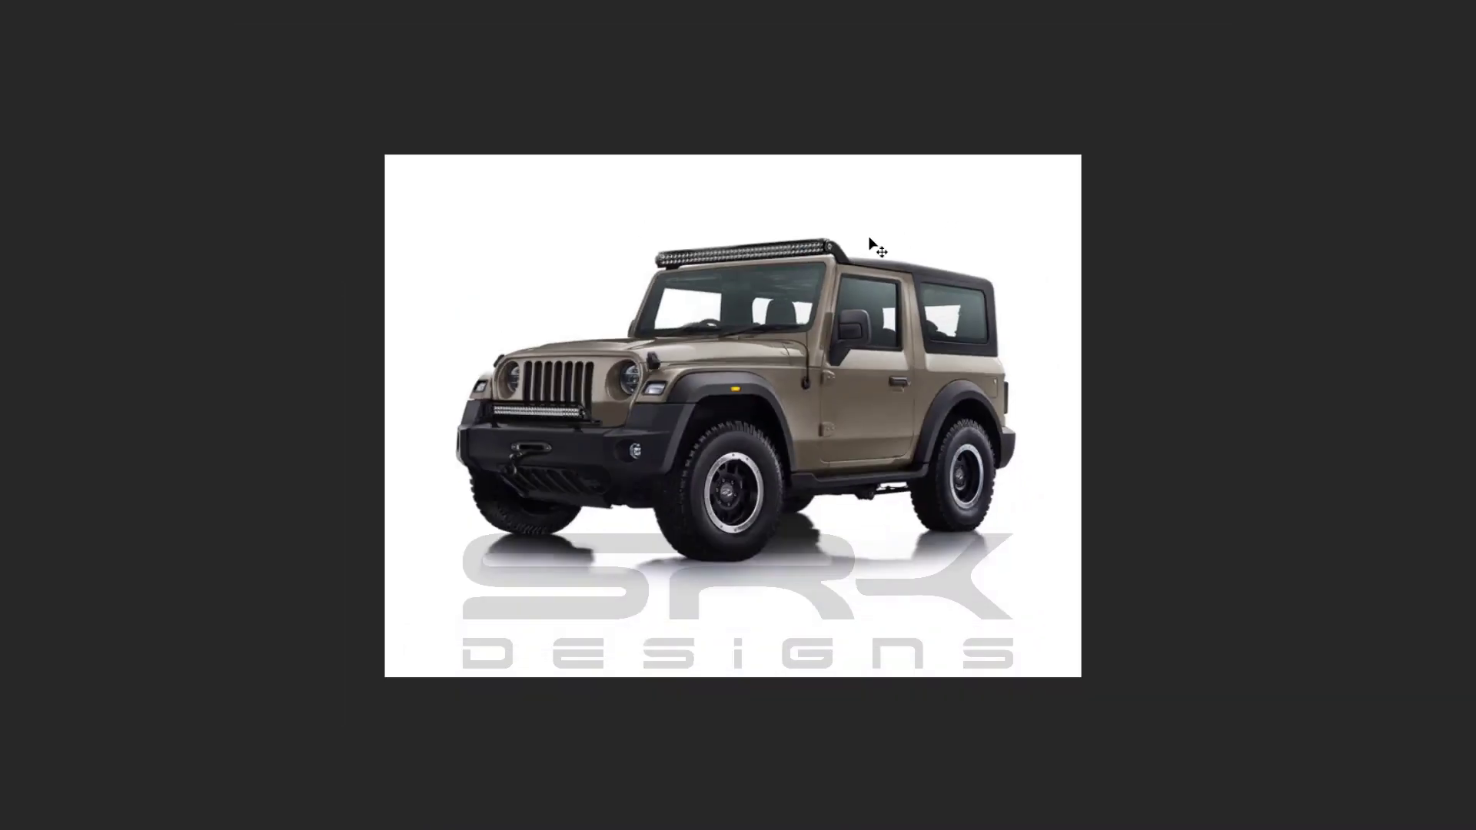
- Paste the THAR lettering, move it onto the hood and warp it to the hood's curve
{"action": "key", "text": "z"}
{"action": "left_click", "coordinate": [843, 336]}
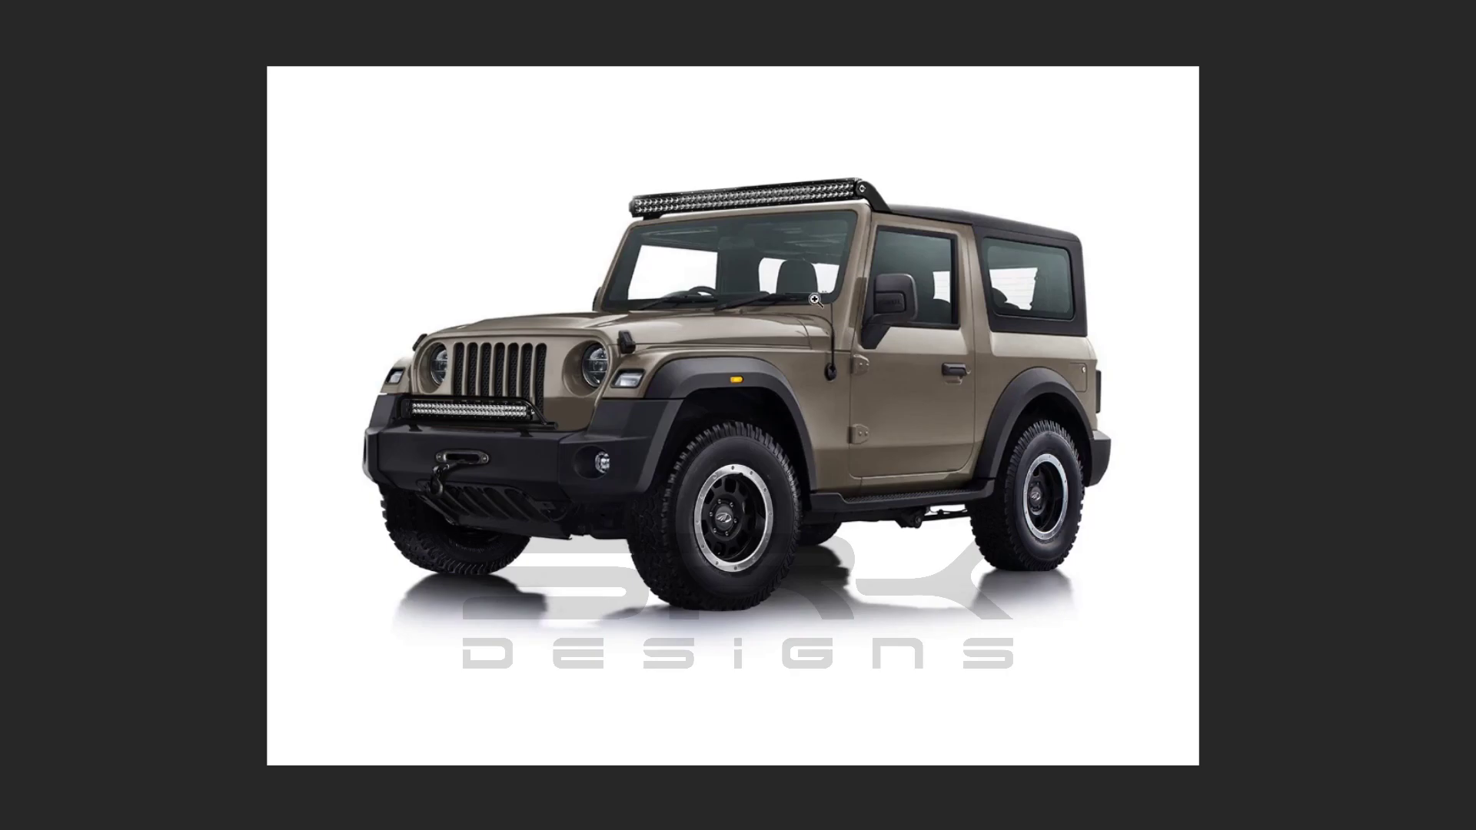
{"action": "left_click", "coordinate": [815, 300]}
{"action": "key", "text": "ctrl+v"}
{"action": "left_click", "coordinate": [770, 393]}
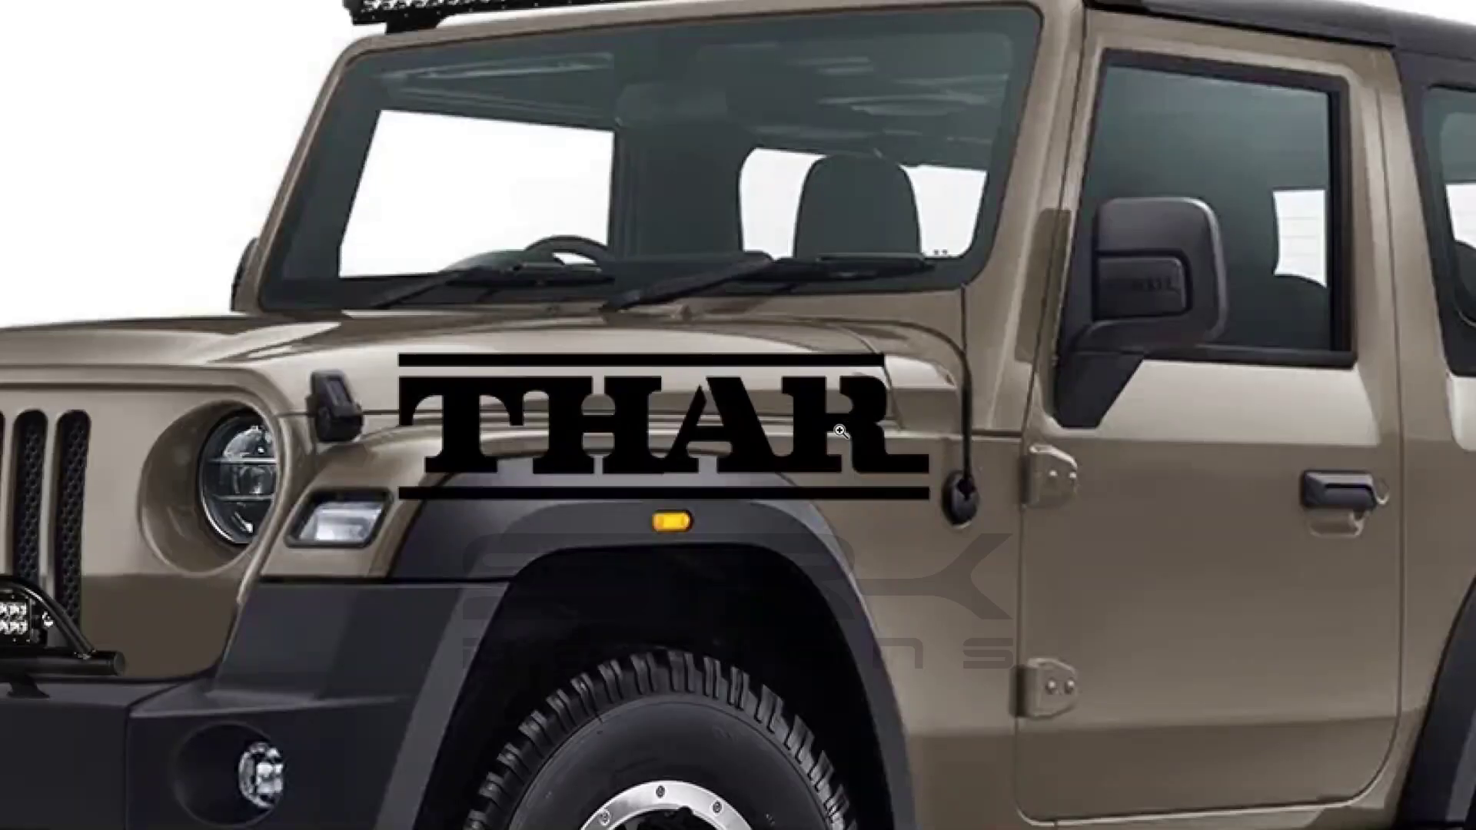
{"action": "mouse_move", "coordinate": [754, 428]}
{"action": "left_mouse_down"}
{"action": "mouse_move", "coordinate": [652, 361]}
{"action": "mouse_move", "coordinate": [569, 392]}
{"action": "left_mouse_up"}
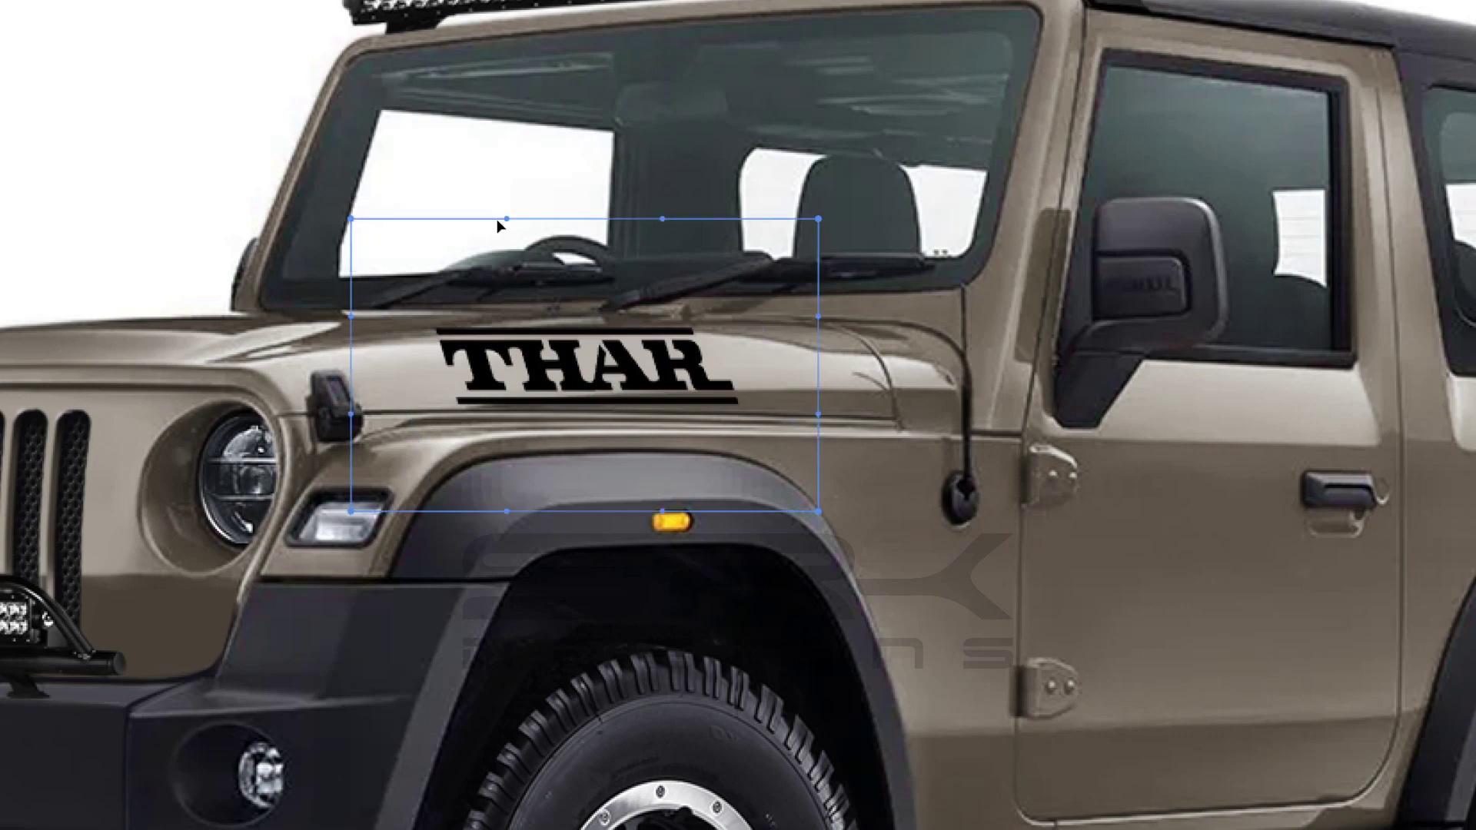
{"action": "left_click_drag", "start_coordinate": [497, 219], "coordinate": [802, 103]}
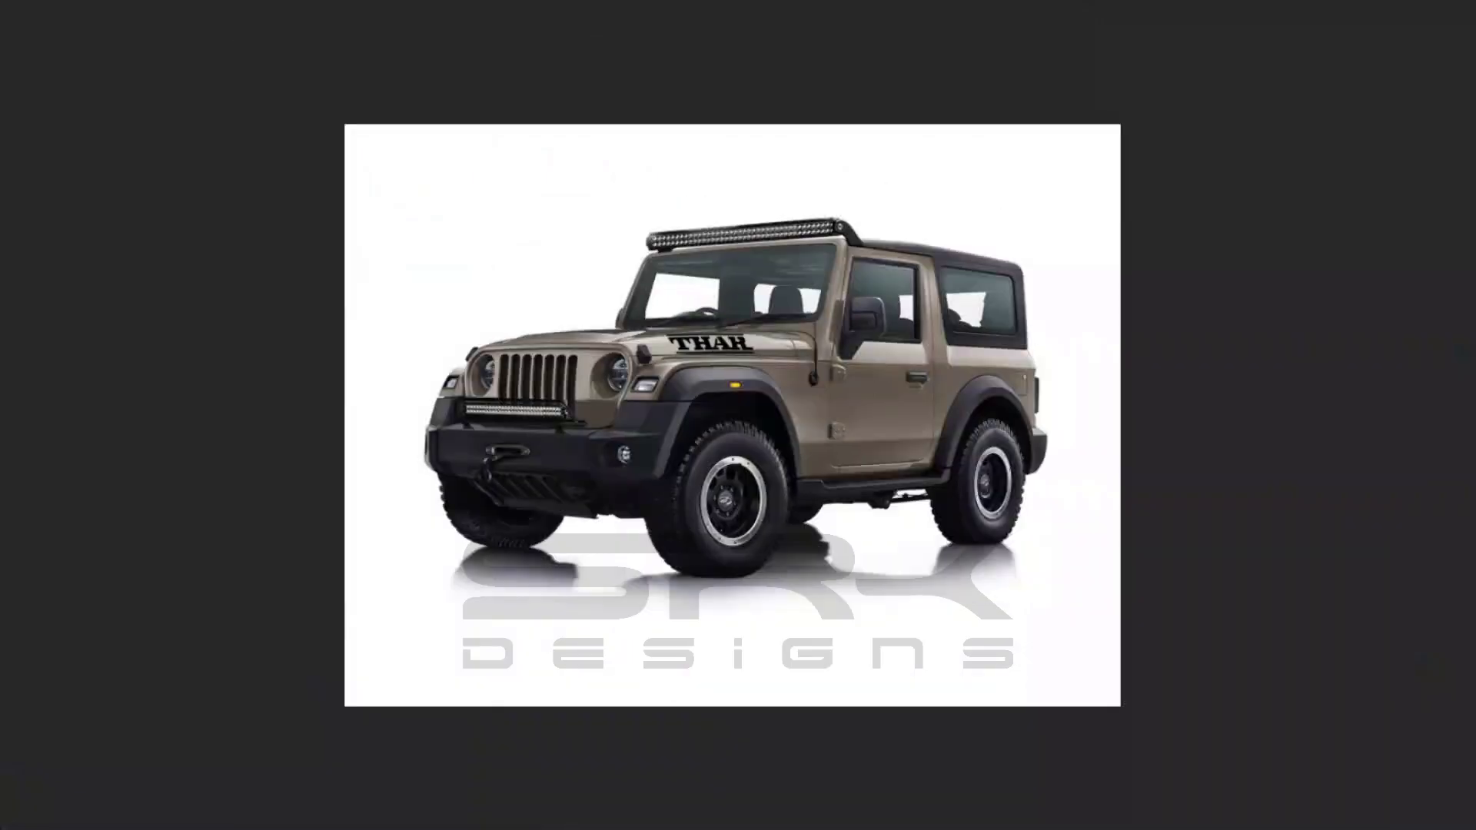